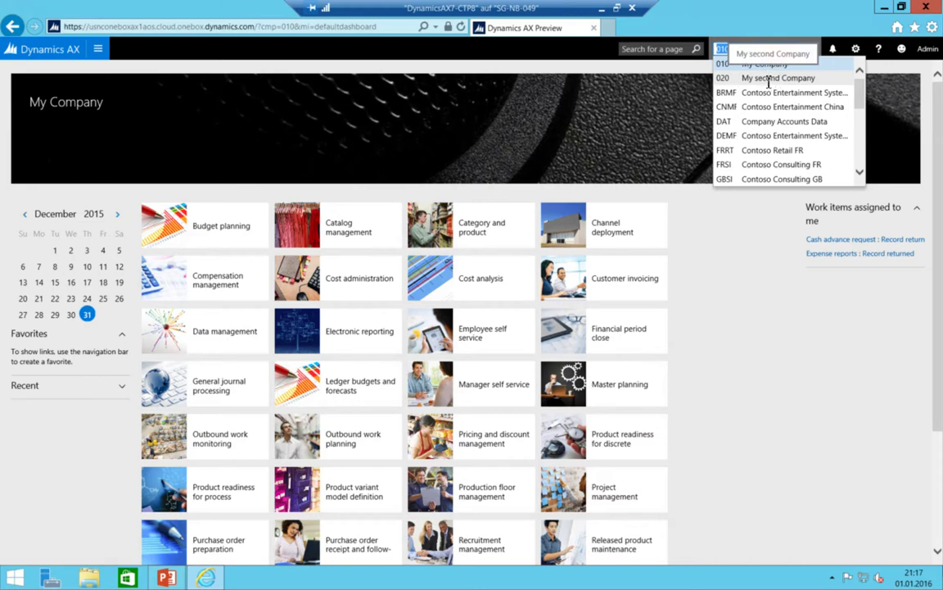
- Switch to company 020 (My second Company) and review the description and chart of accounts in its general ledger setup
{"action": "left_click", "coordinate": [769, 79]}
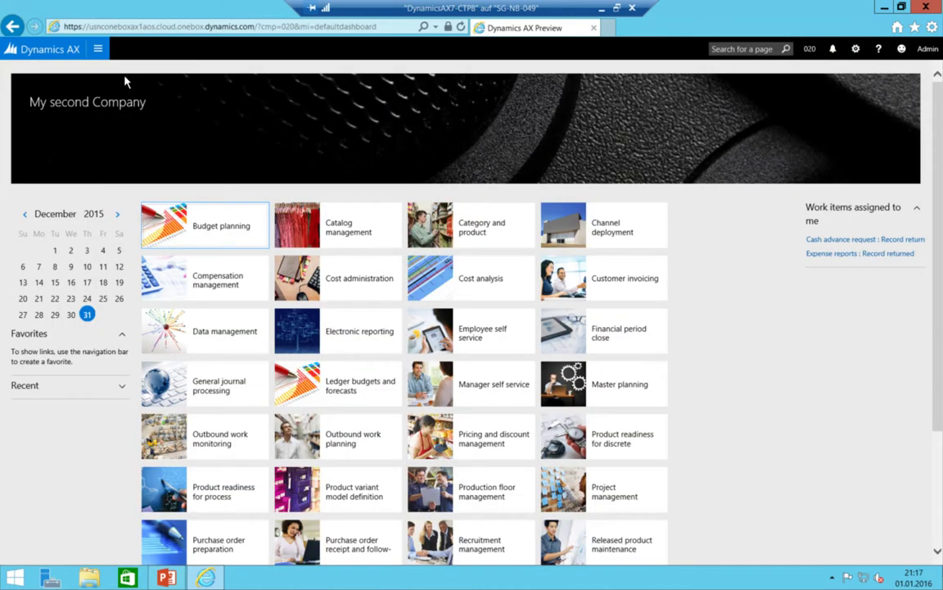
{"action": "left_click", "coordinate": [97, 50]}
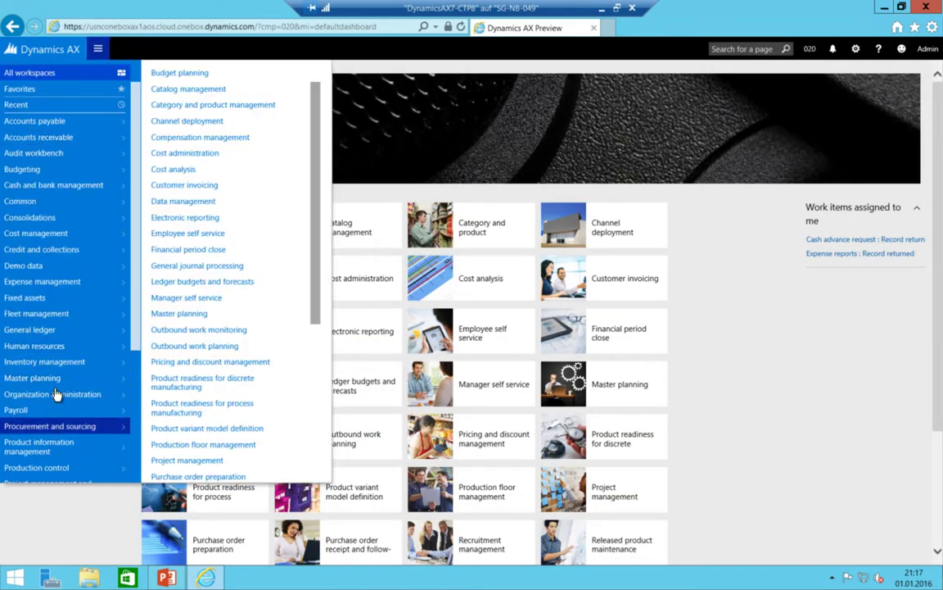
{"action": "left_click", "coordinate": [57, 329]}
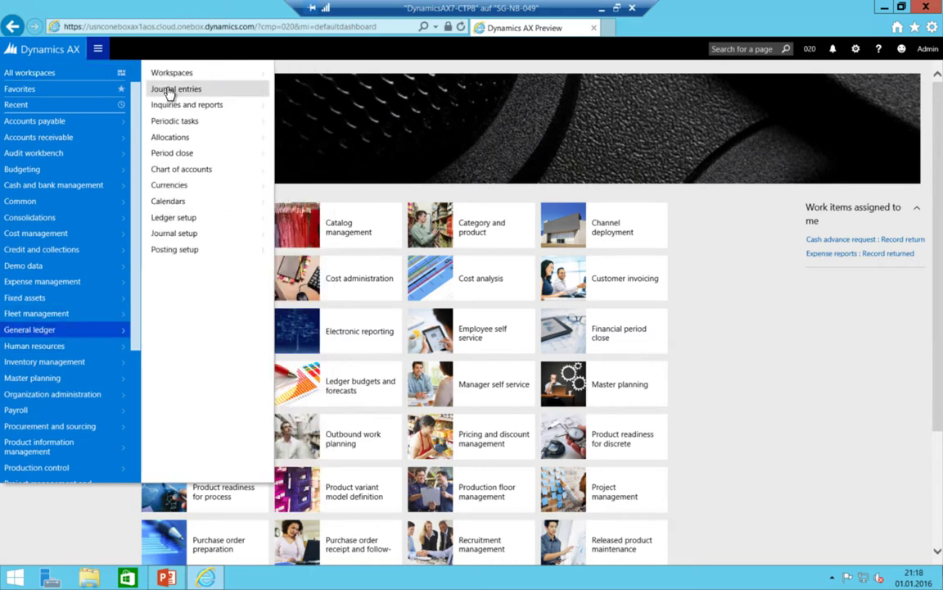
{"action": "left_click", "coordinate": [177, 218]}
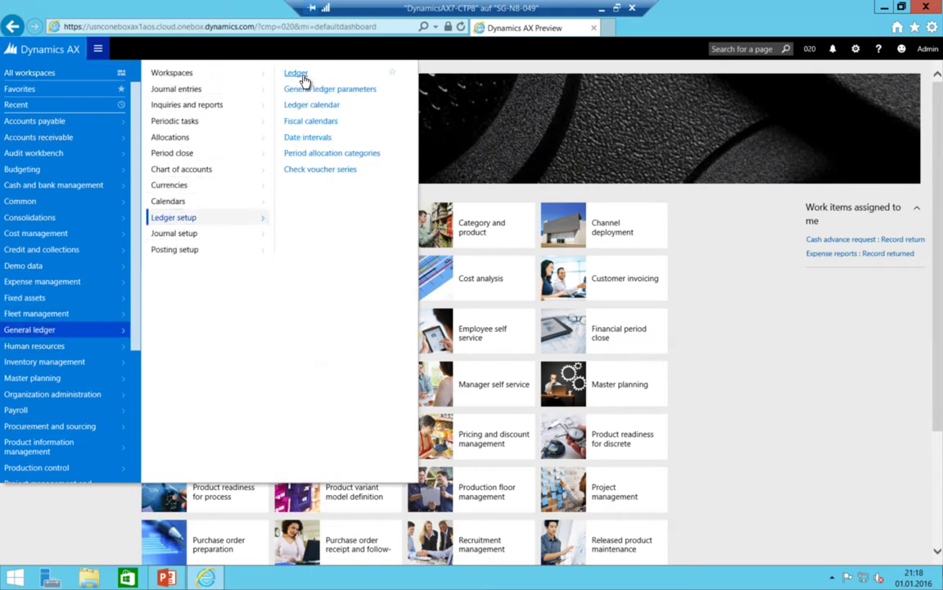
{"action": "left_click", "coordinate": [303, 77]}
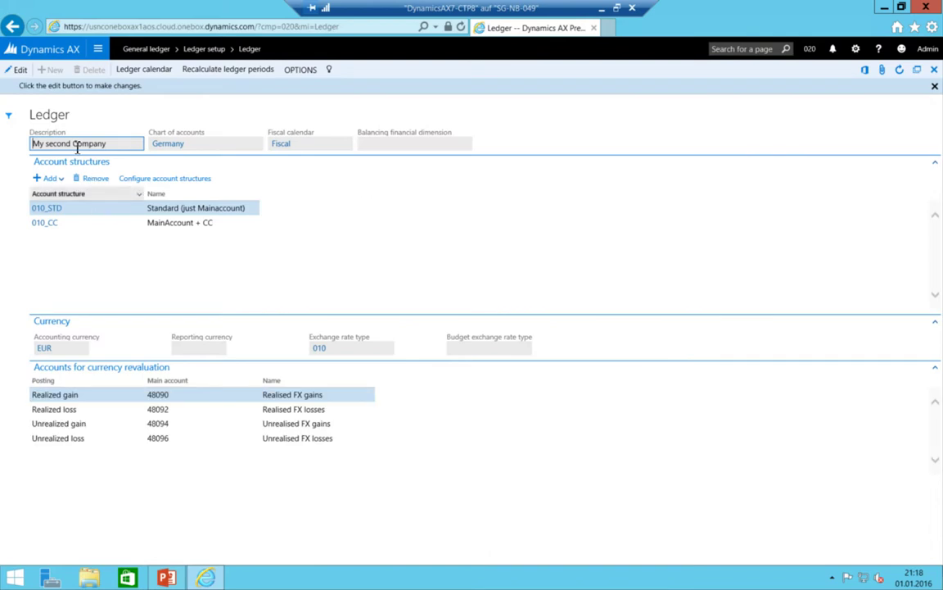
{"action": "left_click", "coordinate": [240, 148]}
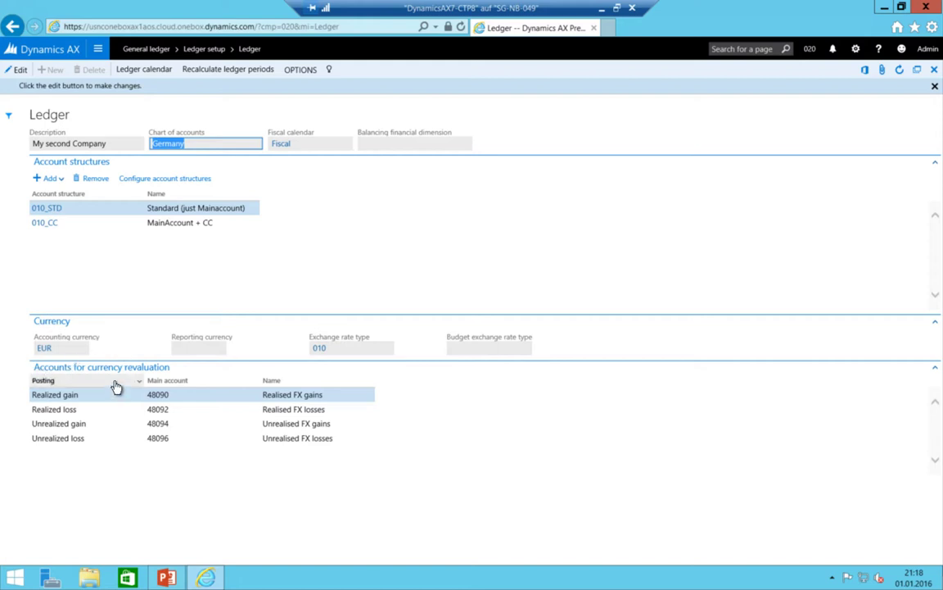
{"action": "left_click_drag", "start_coordinate": [122, 144], "coordinate": [70, 113]}
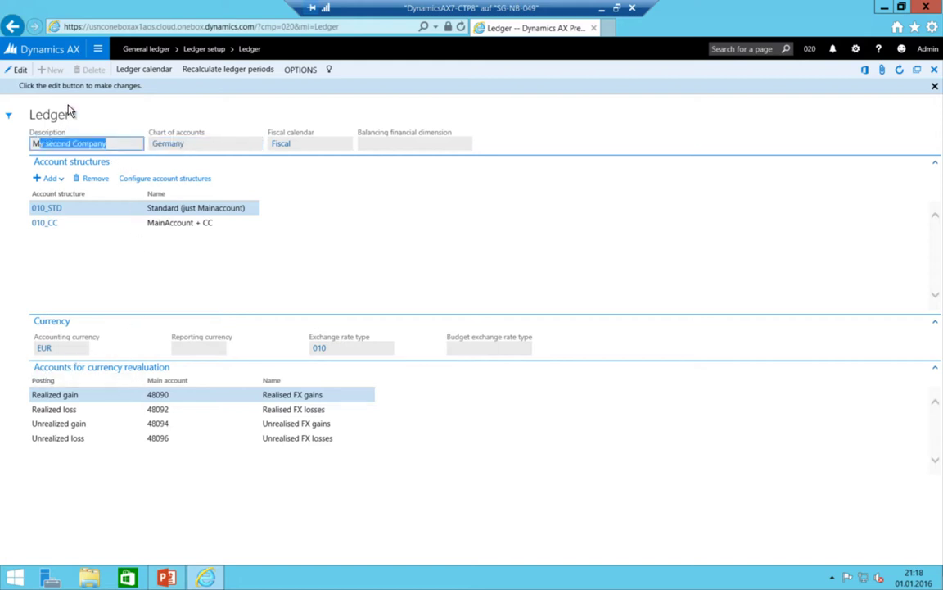
- Open the legal entities in organization administration to view the record for My second Company
{"action": "left_click", "coordinate": [98, 50]}
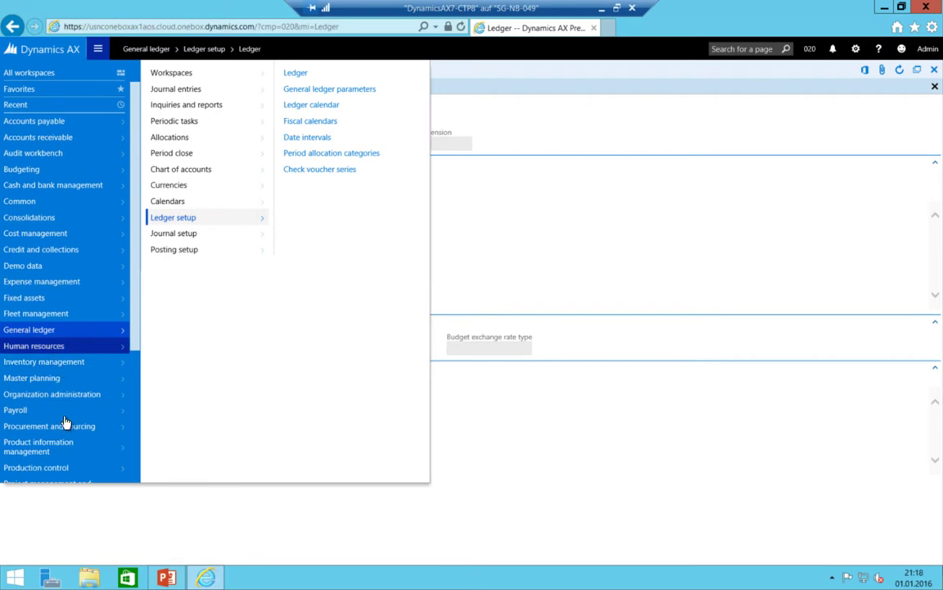
{"action": "left_click", "coordinate": [50, 393]}
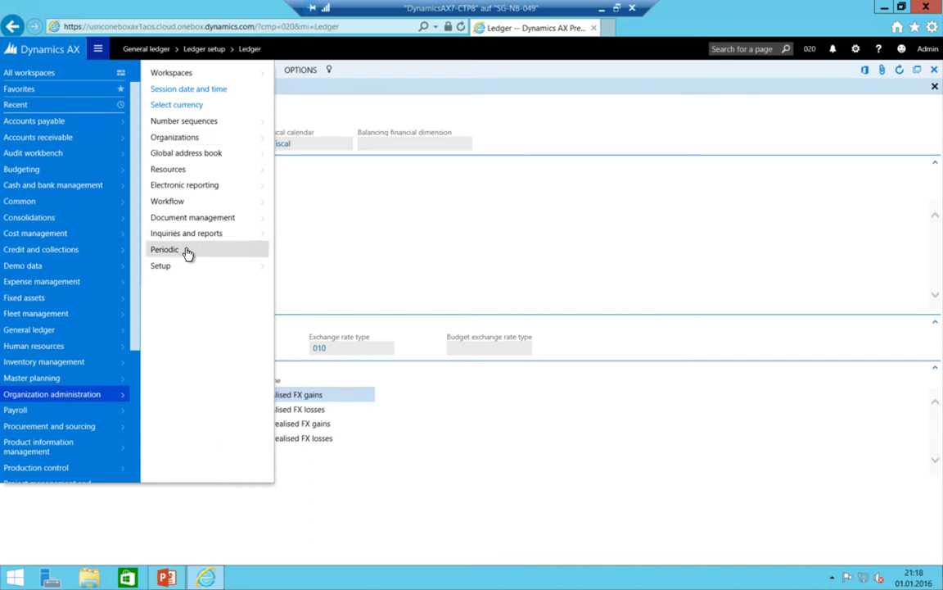
{"action": "left_click", "coordinate": [184, 138]}
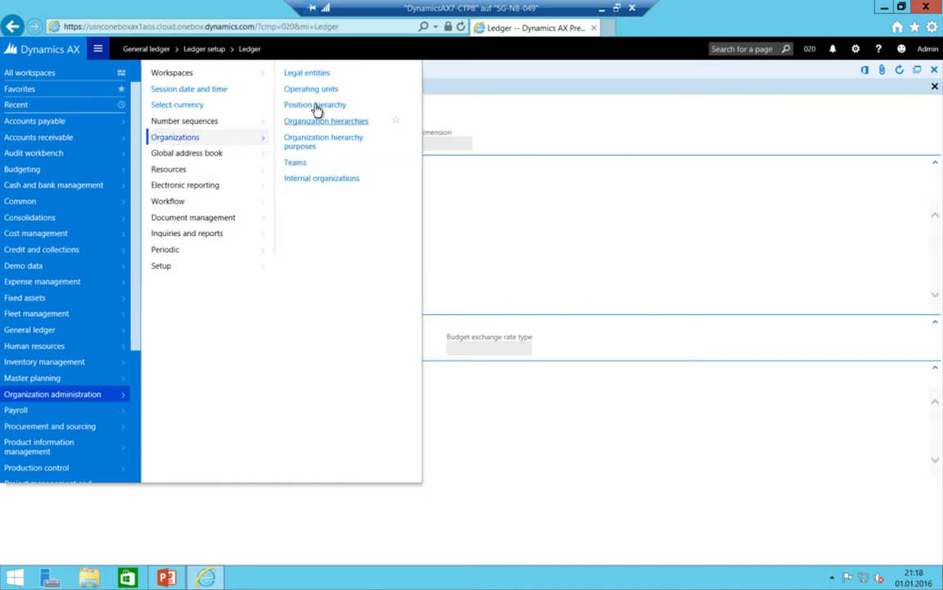
{"action": "left_click", "coordinate": [312, 74]}
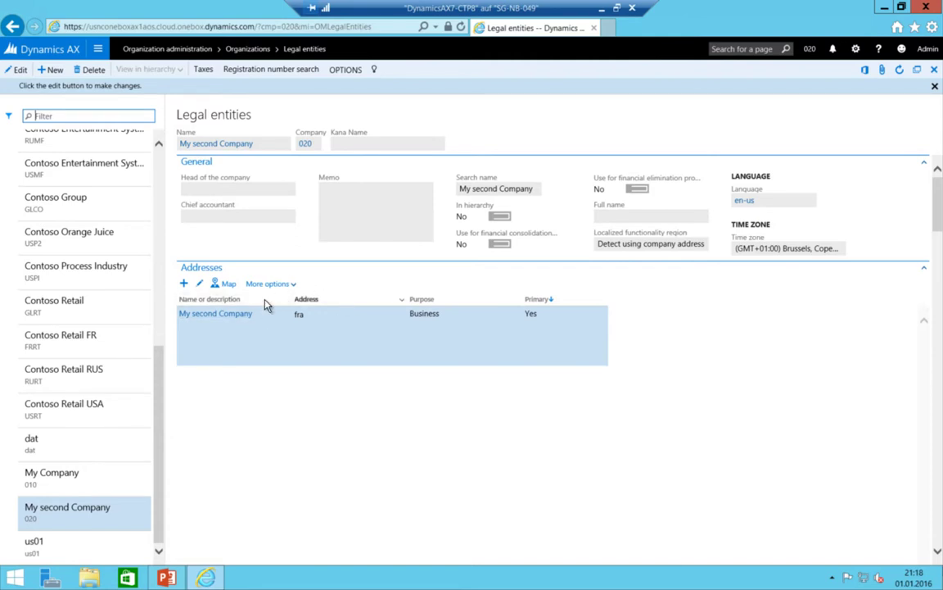
- Switch to company 010 (My Company) and open the intercompany accounting page of the general ledger posting setup
{"action": "left_click", "coordinate": [811, 50]}
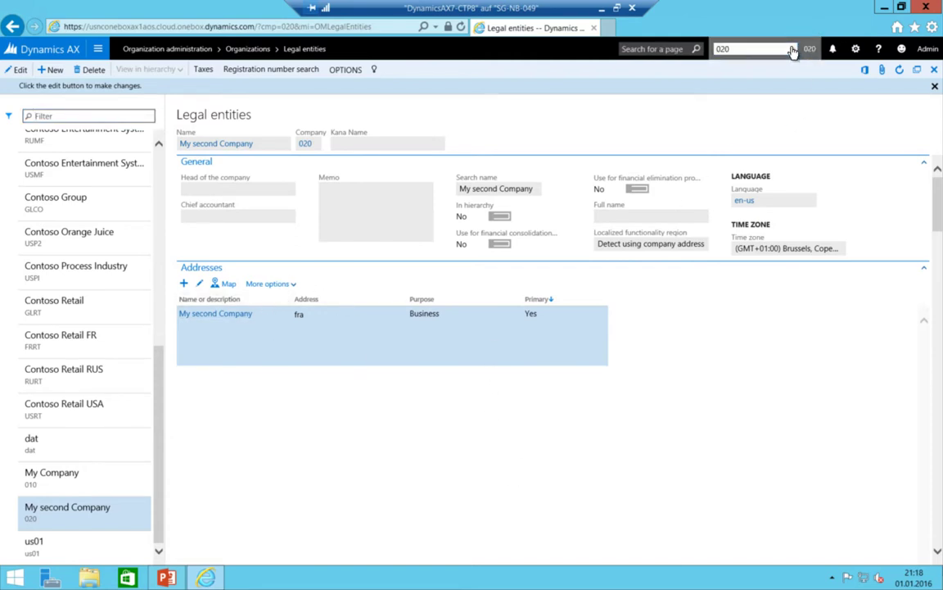
{"action": "left_click", "coordinate": [757, 64]}
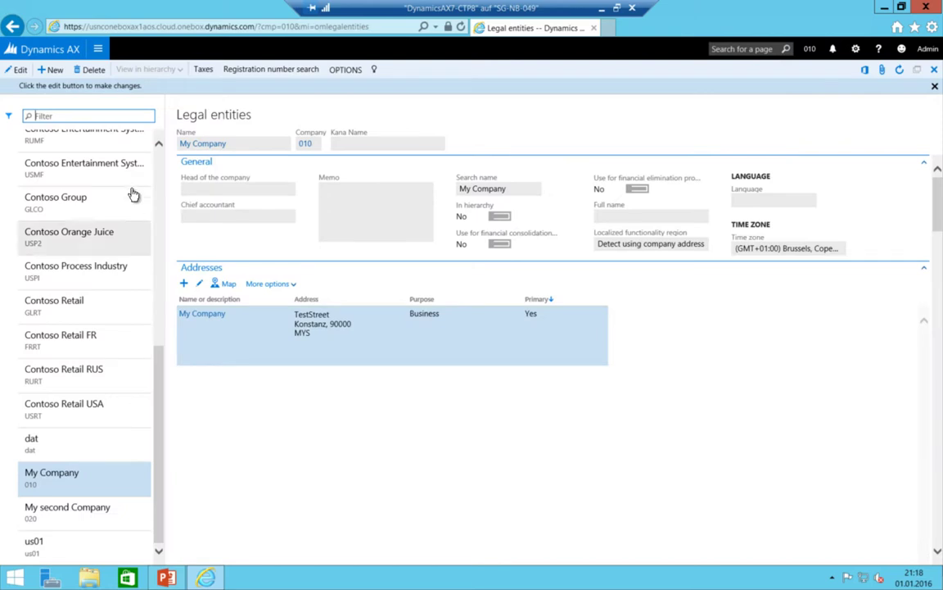
{"action": "left_click", "coordinate": [98, 49]}
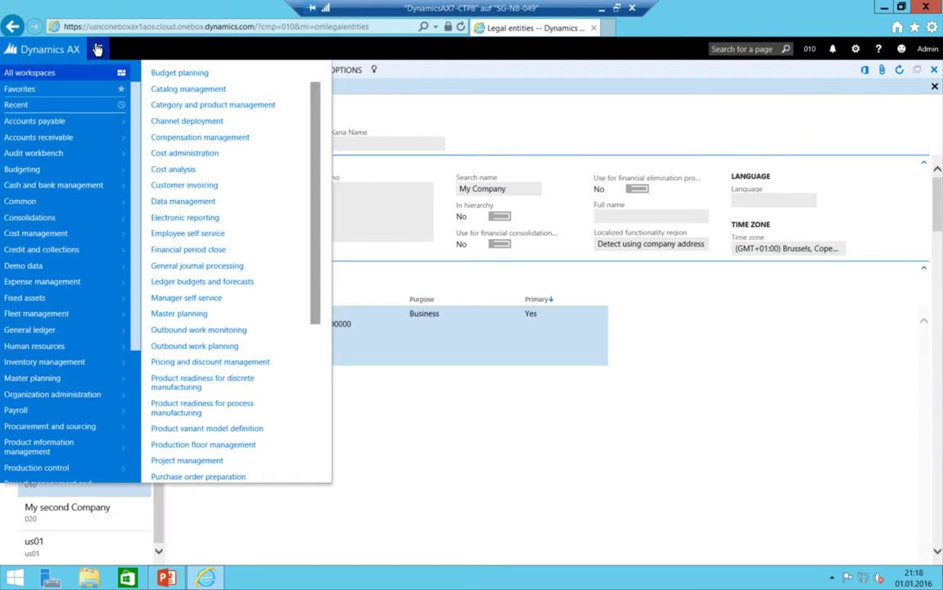
{"action": "left_click", "coordinate": [59, 336]}
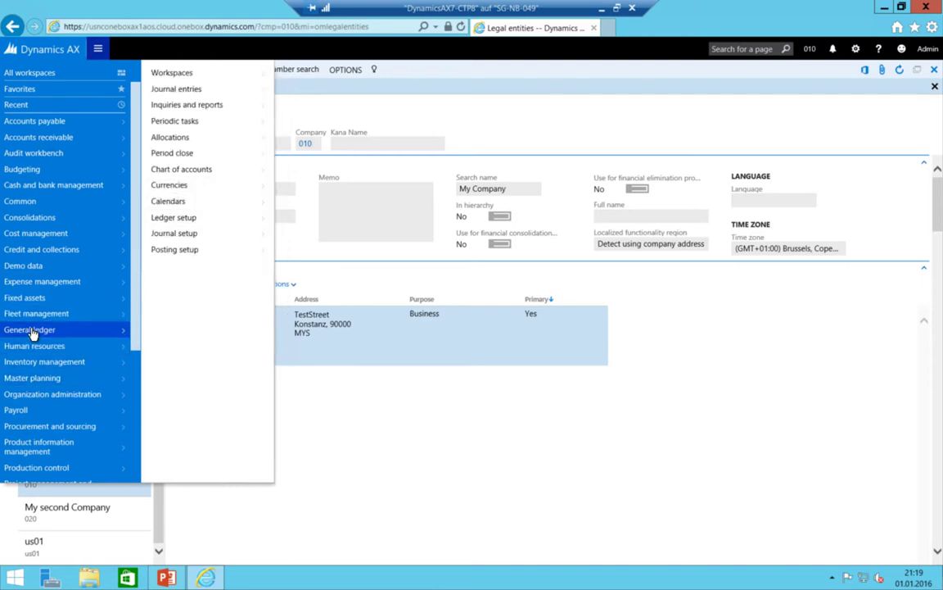
{"action": "left_click", "coordinate": [195, 249]}
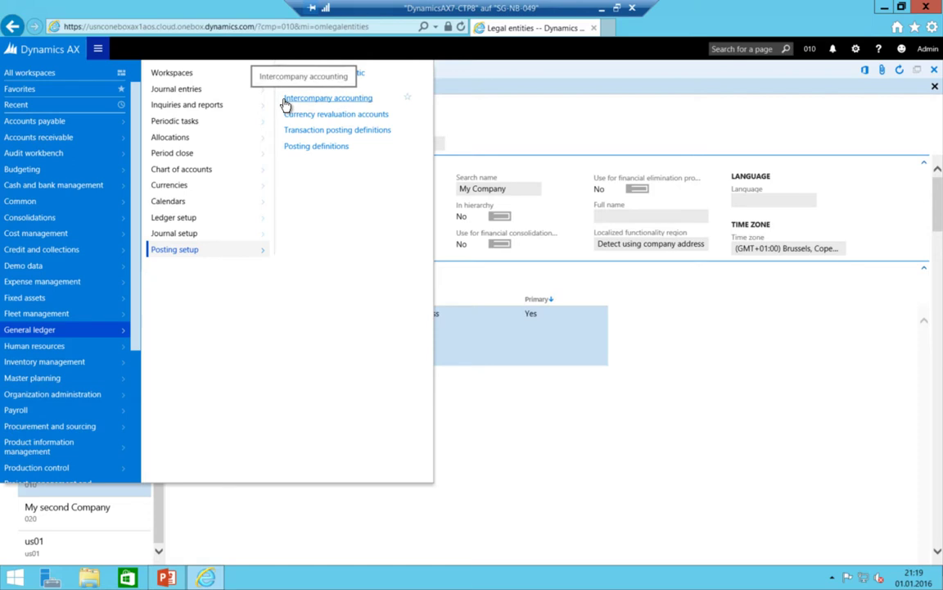
{"action": "left_click", "coordinate": [334, 103]}
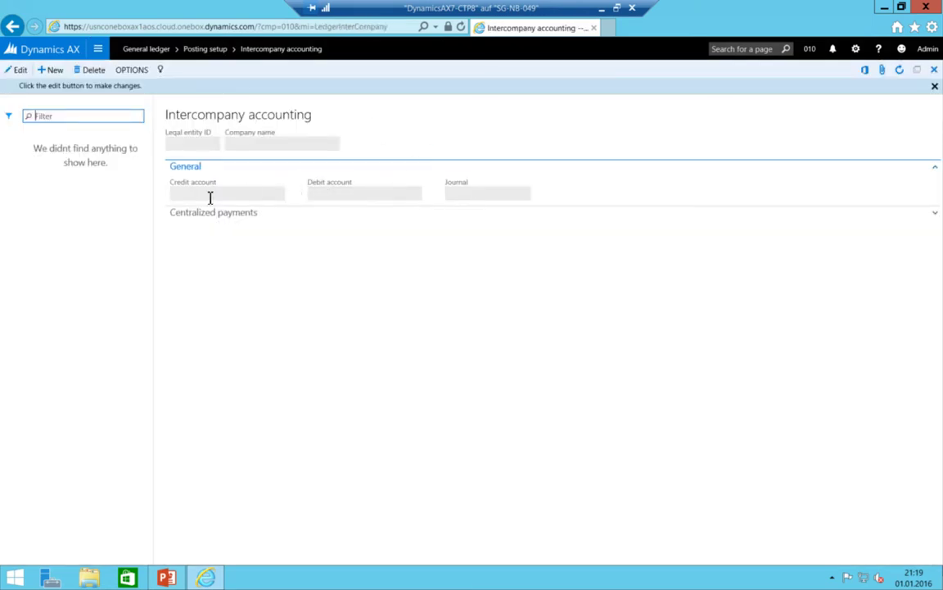
- Examine the credit account, debit account and journal fields and the centralized payments settings for intercompany accounting
{"action": "left_click", "coordinate": [210, 198]}
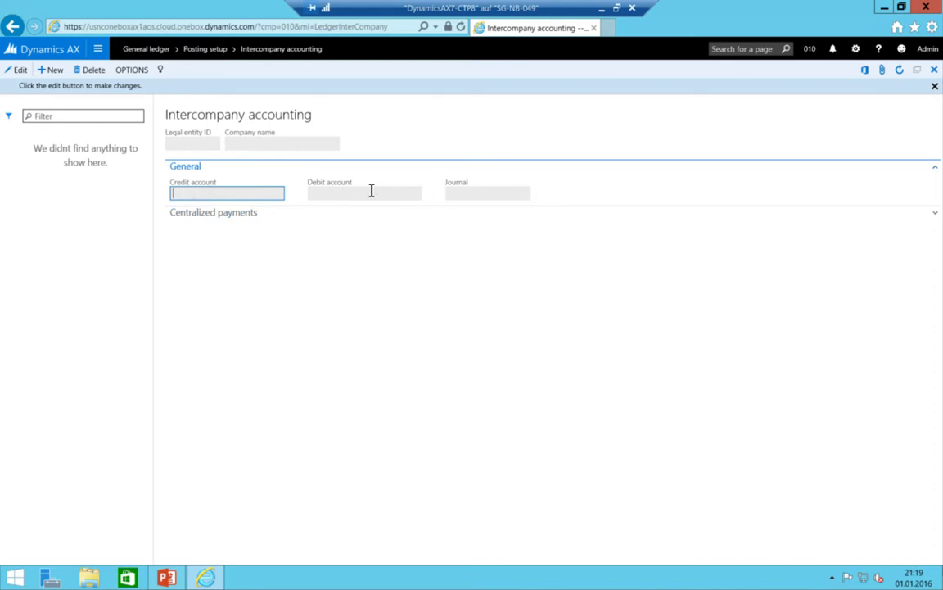
{"action": "left_click", "coordinate": [371, 190]}
{"action": "left_click", "coordinate": [228, 214]}
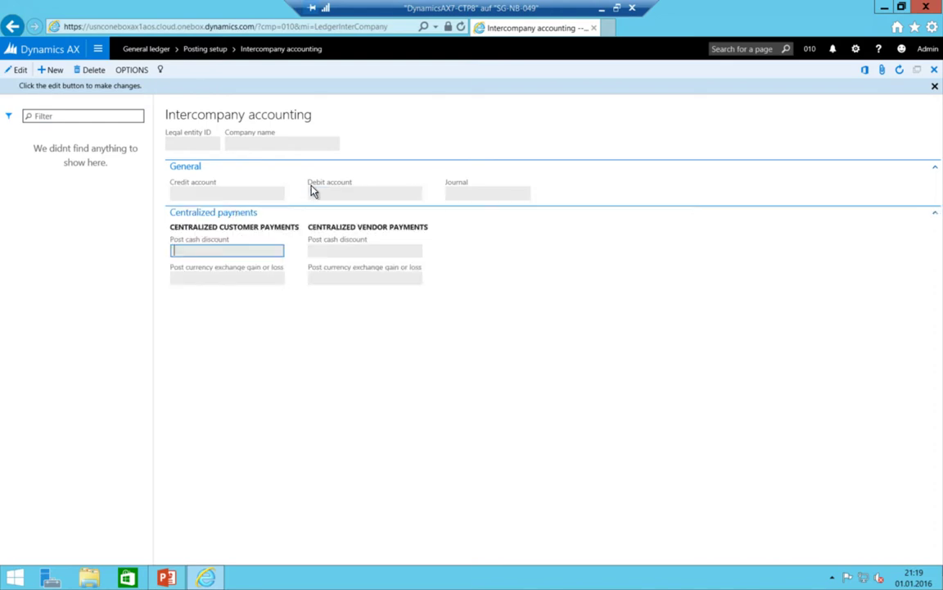
{"action": "left_click", "coordinate": [506, 193]}
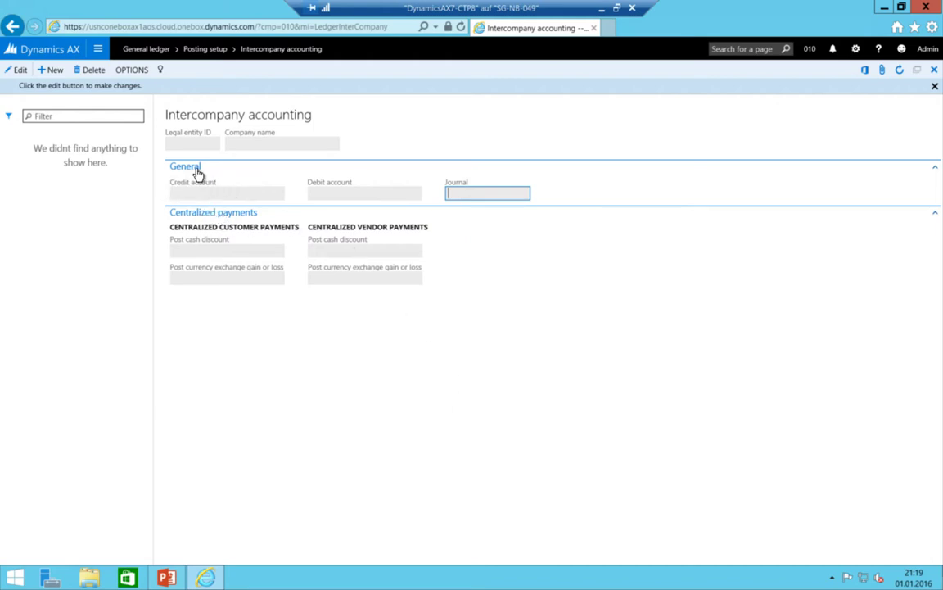
{"action": "left_click", "coordinate": [234, 193]}
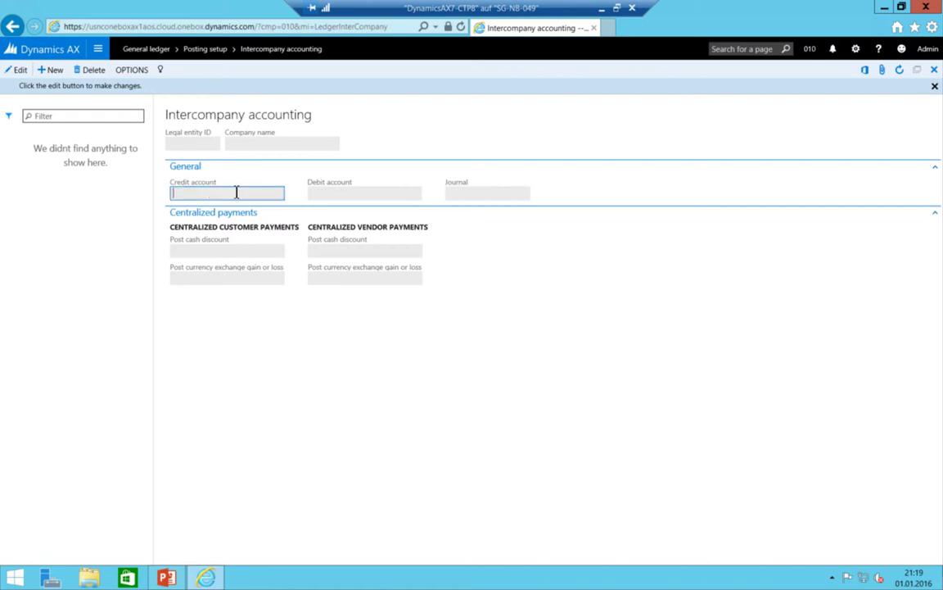
{"action": "left_click", "coordinate": [369, 193]}
{"action": "left_click", "coordinate": [470, 195]}
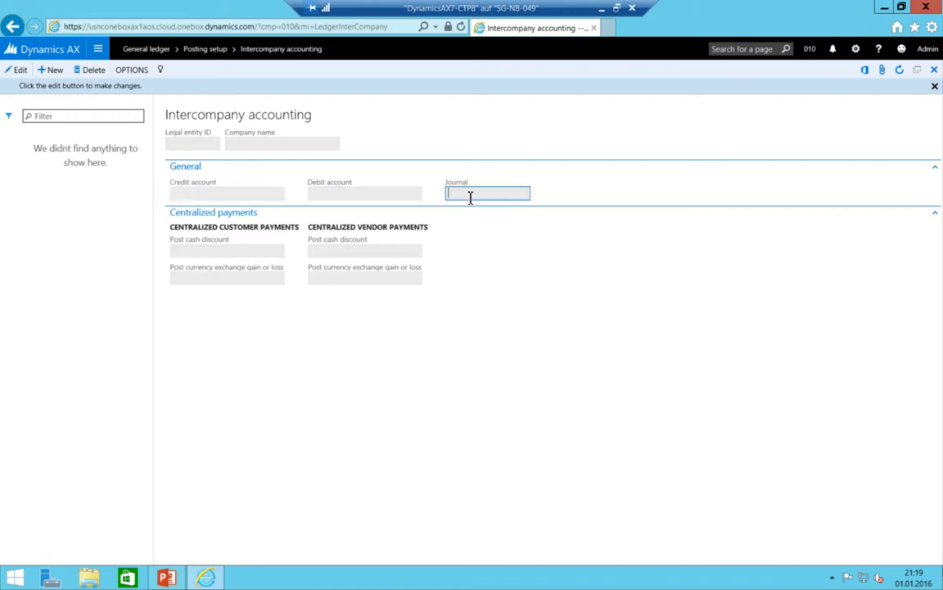
- Open the main accounts list of the general ledger chart of accounts
{"action": "left_click", "coordinate": [97, 49]}
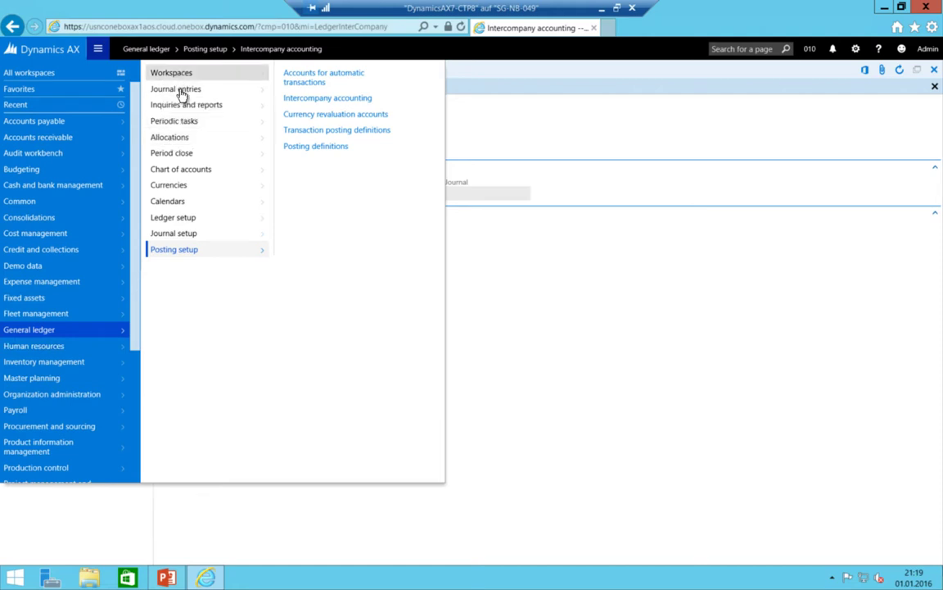
{"action": "left_click", "coordinate": [182, 170]}
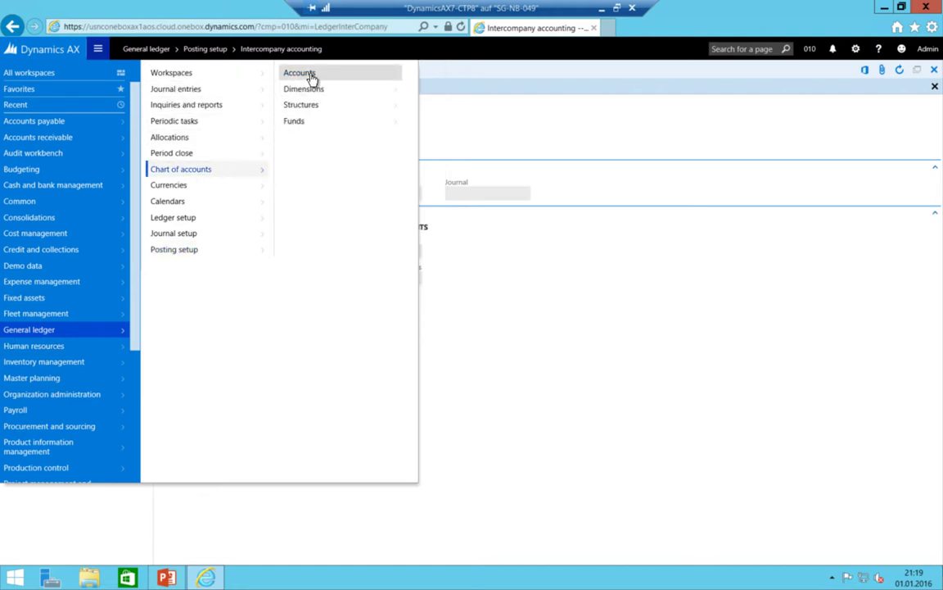
{"action": "left_click", "coordinate": [310, 74]}
{"action": "left_click", "coordinate": [460, 76]}
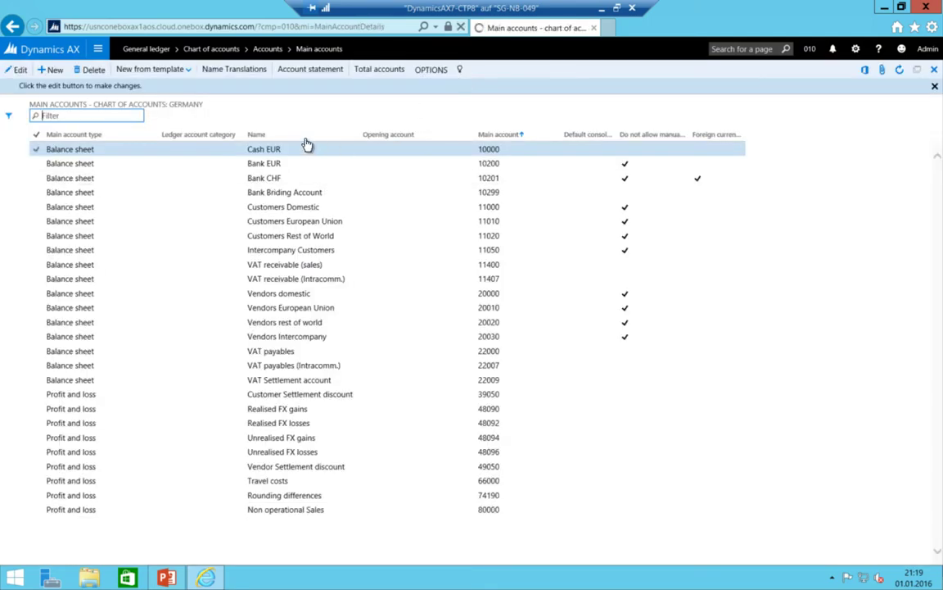
- Create main account 14020 named "IC Receivables between 010 and 020" in the Germany chart of accounts
{"action": "left_click", "coordinate": [292, 150]}
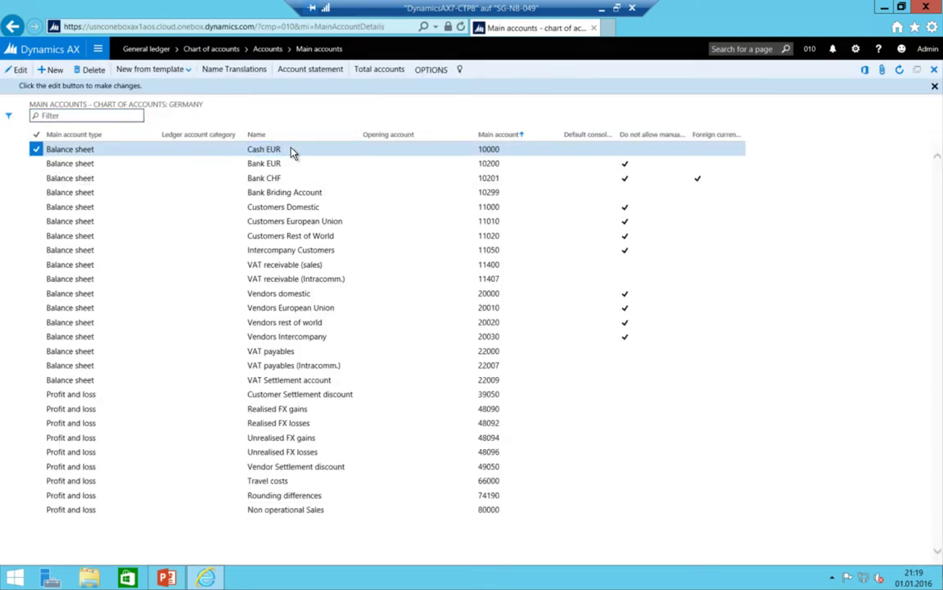
{"action": "key", "text": "alt+n"}
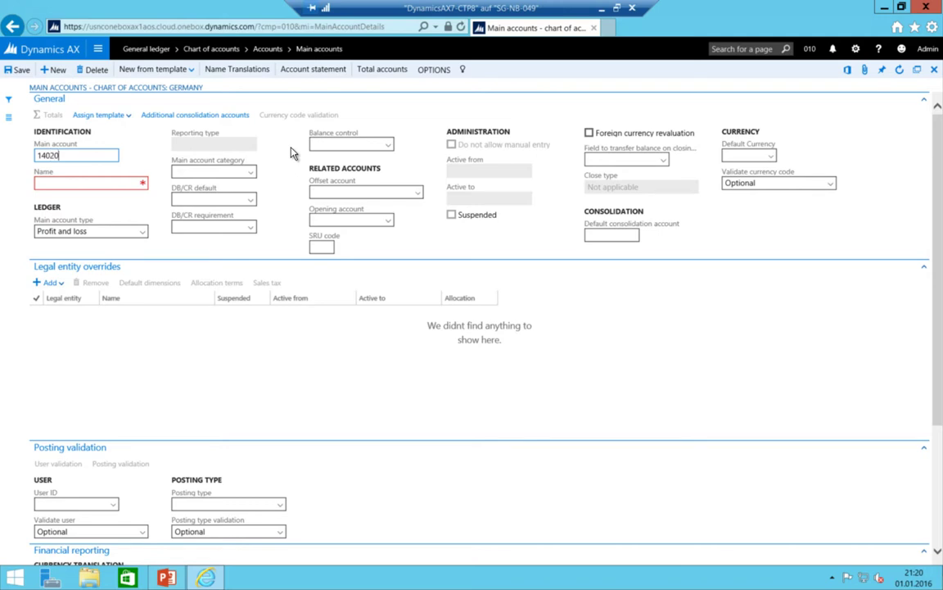
{"action": "key", "text": "Tab"}
{"action": "type", "text": "IC Receivables betwe"}
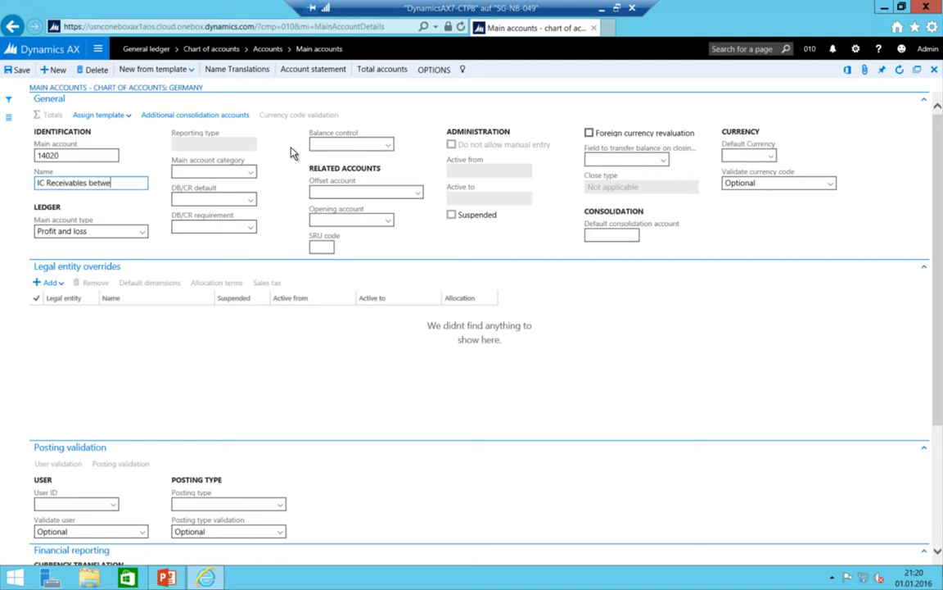
{"action": "type", "text": "en 010 and 020"}
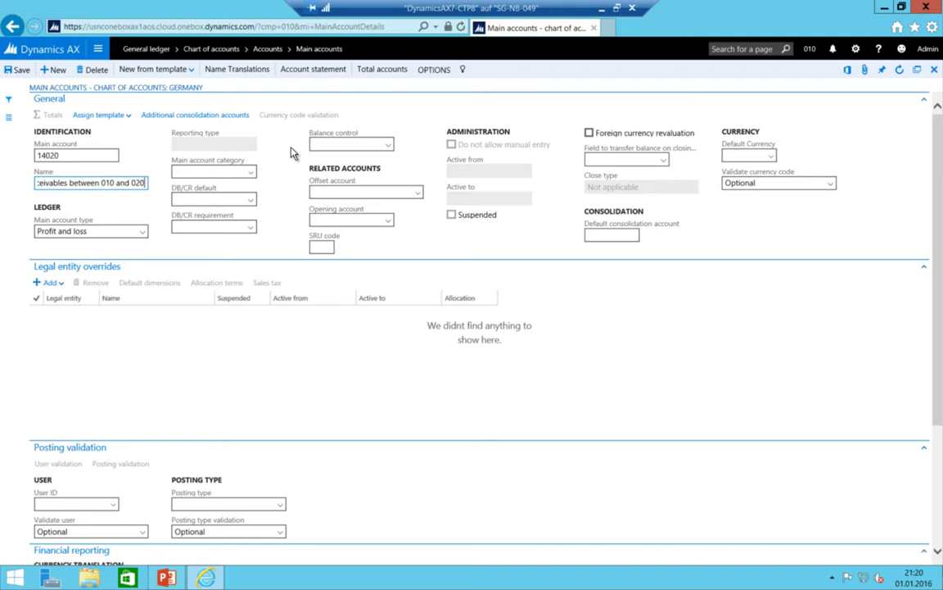
- Set the main account type of account 14020 to Balance sheet
{"action": "key", "text": "Tab"}
{"action": "key", "text": "alt+Down"}
{"action": "key", "text": "Down"}
{"action": "key", "text": "Down"}
{"action": "key", "text": "Down"}
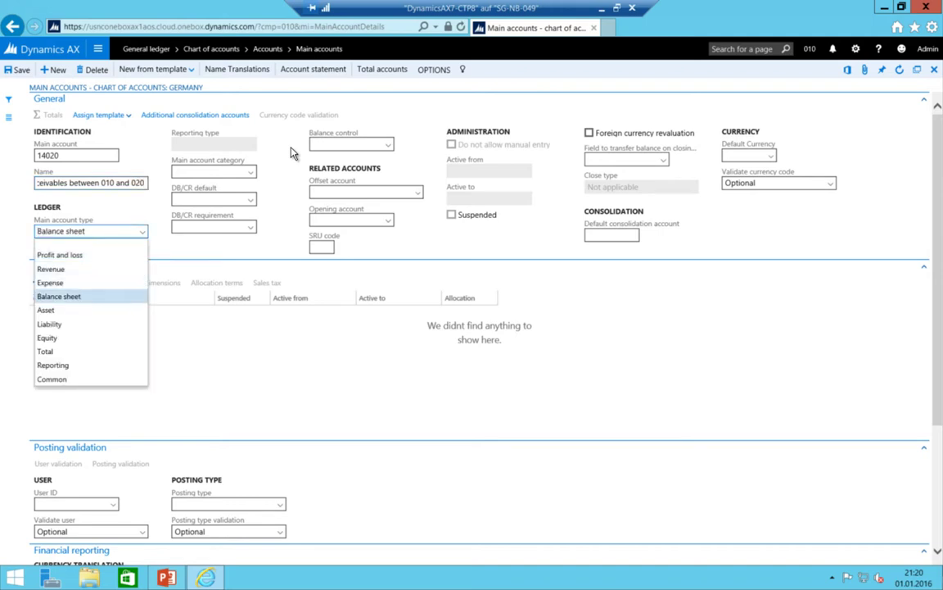
{"action": "key", "text": "Return"}
{"action": "key", "text": "Tab"}
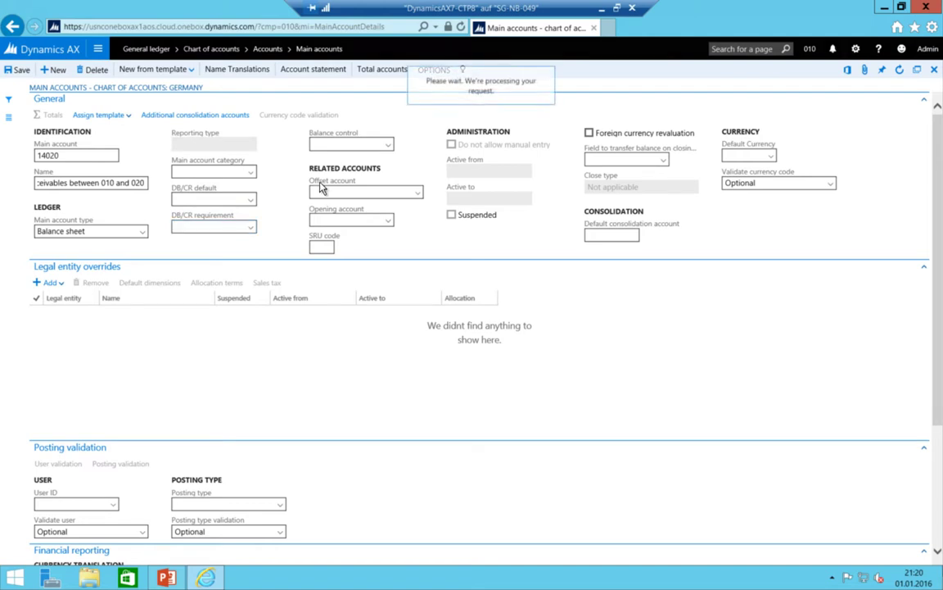
{"action": "key", "text": "Tab"}
{"action": "key", "text": "Tab"}
{"action": "key", "text": "Tab"}
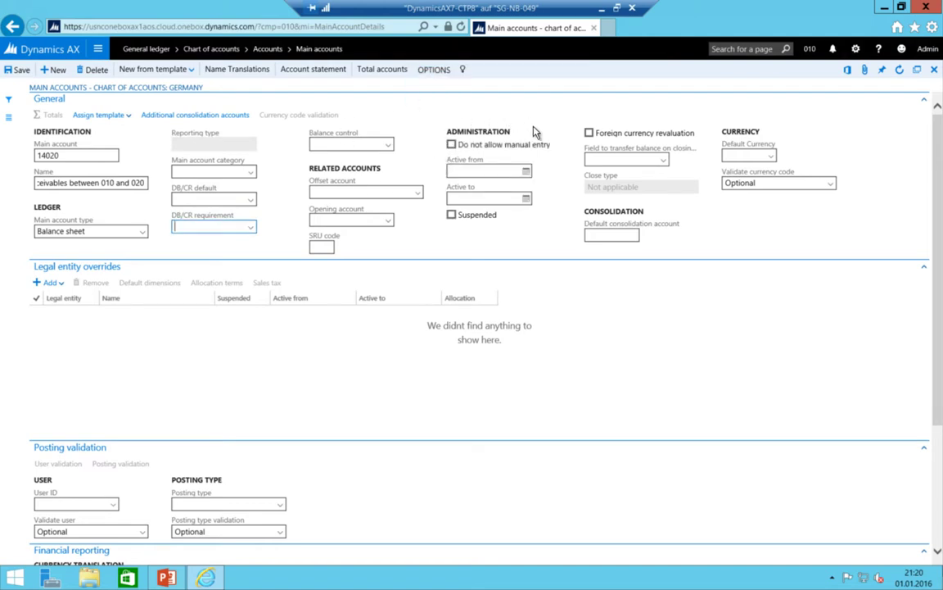
{"action": "left_click_drag", "start_coordinate": [126, 182], "coordinate": [42, 182]}
{"action": "left_click", "coordinate": [107, 183]}
{"action": "left_click_drag", "start_coordinate": [121, 183], "coordinate": [36, 182]}
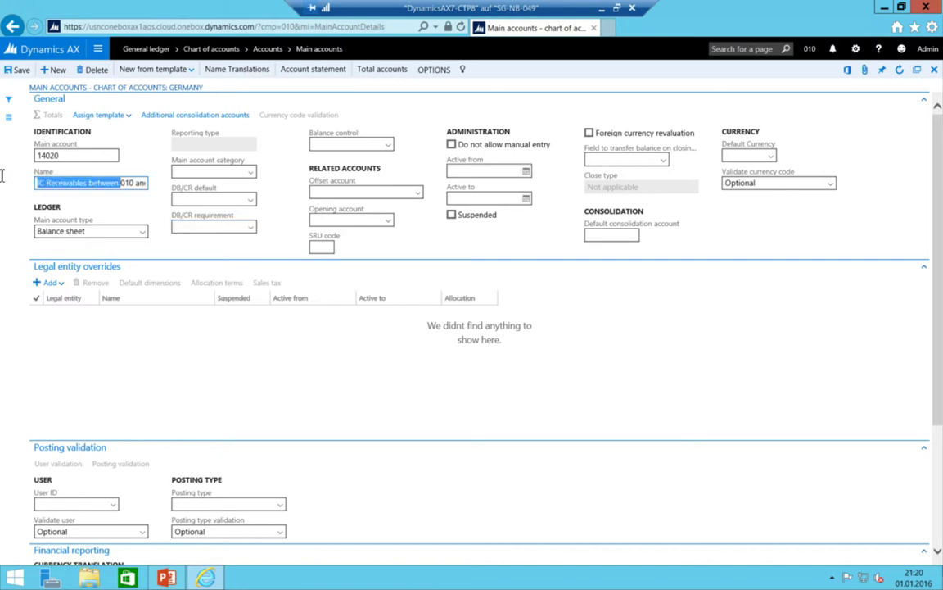
{"action": "left_click", "coordinate": [114, 182]}
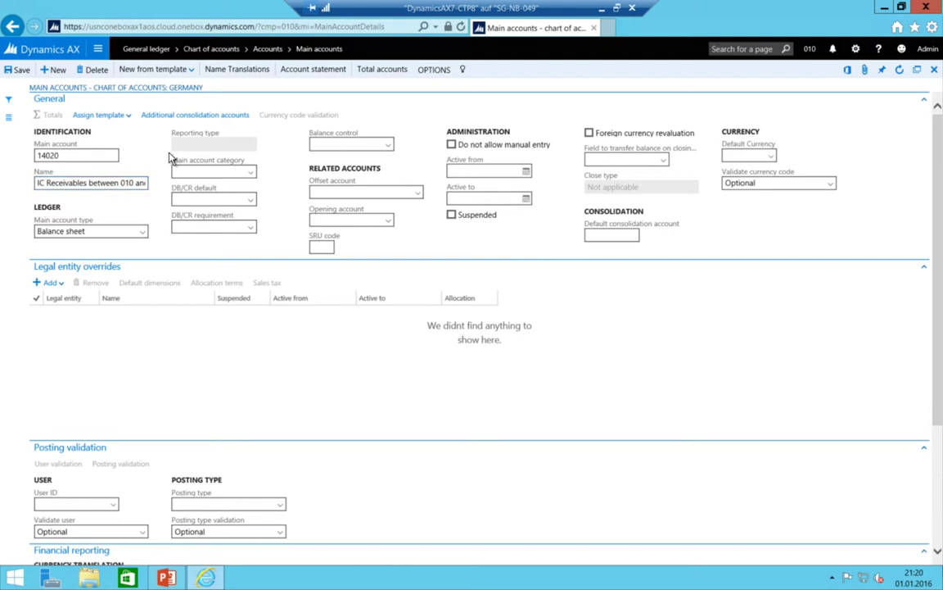
- Create main account 24020 named "IC payables between 010 and 020" in the Germany chart of accounts
{"action": "key", "text": "alt+n"}
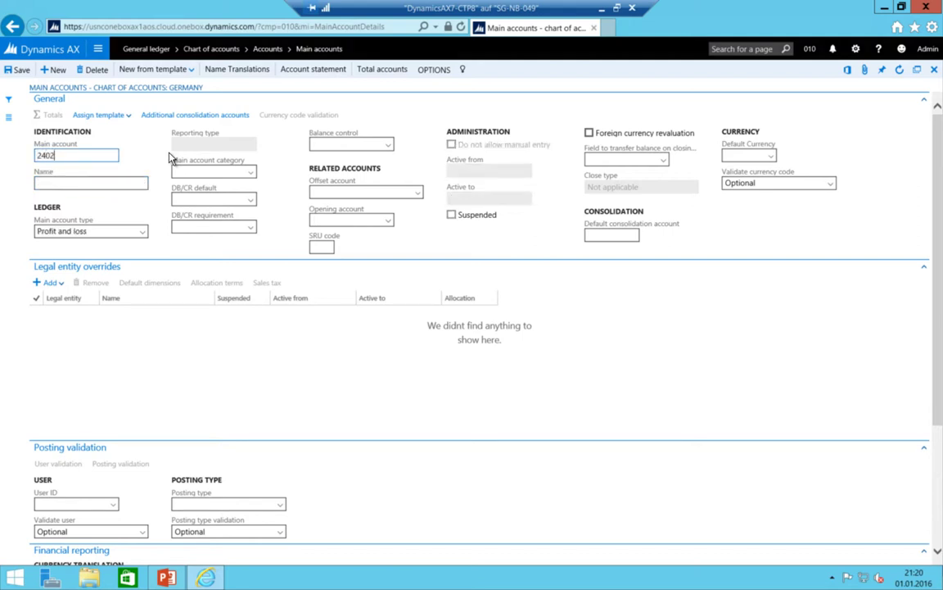
{"action": "key", "text": "Tab"}
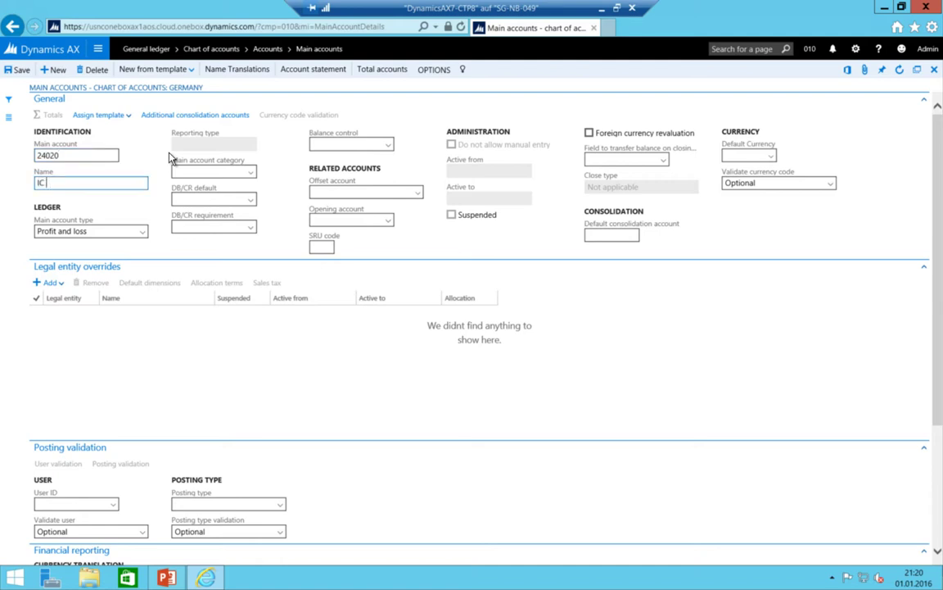
{"action": "type", "text": "IC payables between 010 and "}
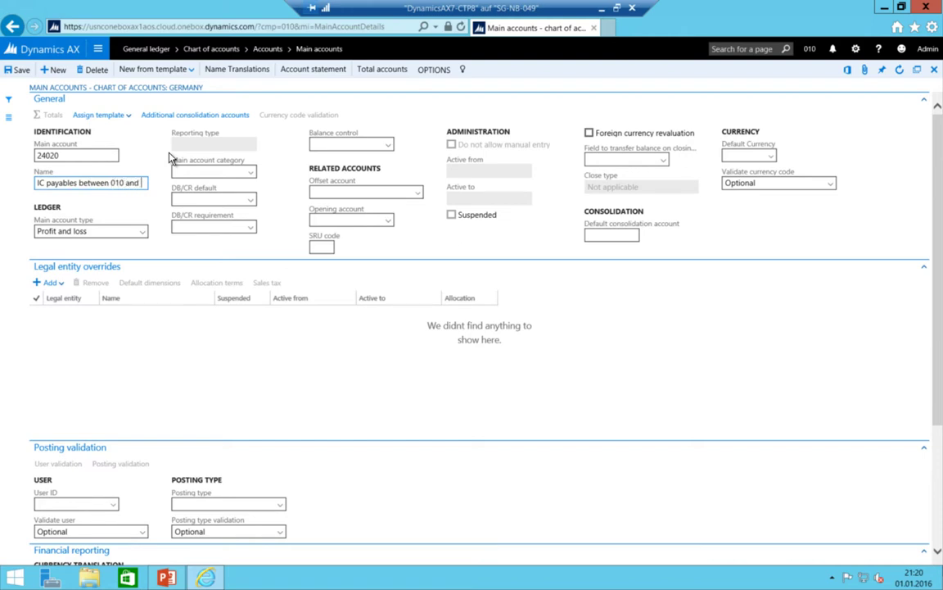
{"action": "type", "text": "020"}
- Set the main account type of account 24020 to Balance sheet
{"action": "key", "text": "Tab"}
{"action": "key", "text": "alt+Down"}
{"action": "key", "text": "Down"}
{"action": "key", "text": "Down"}
{"action": "key", "text": "Down"}
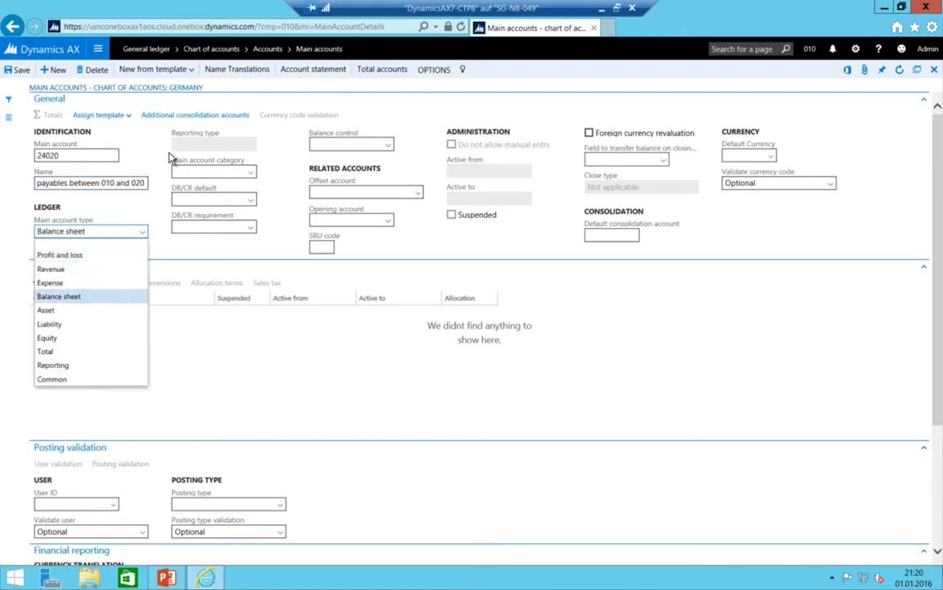
{"action": "key", "text": "Return"}
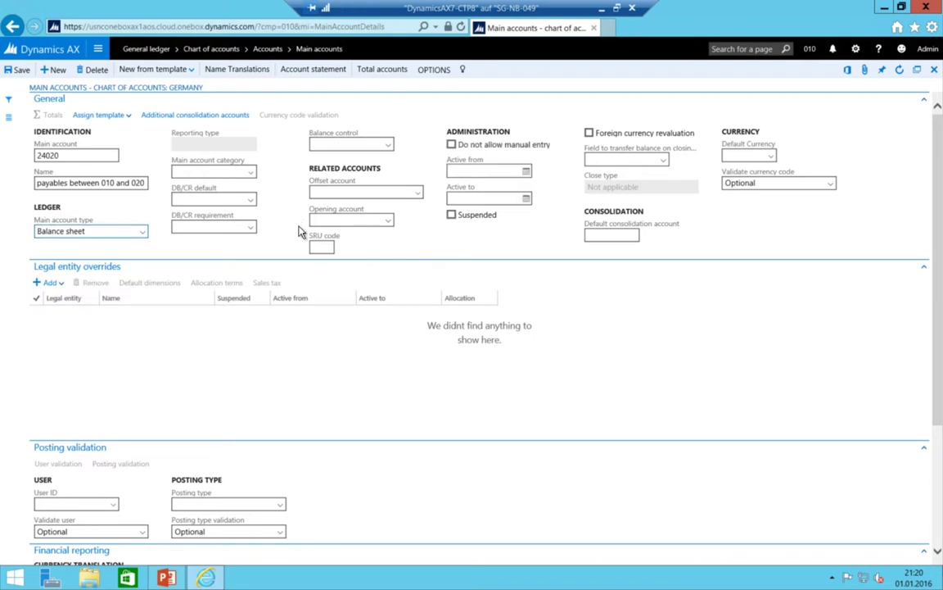
- Open the number sequences list of organization administration
{"action": "left_click", "coordinate": [97, 50]}
{"action": "left_click", "coordinate": [49, 394]}
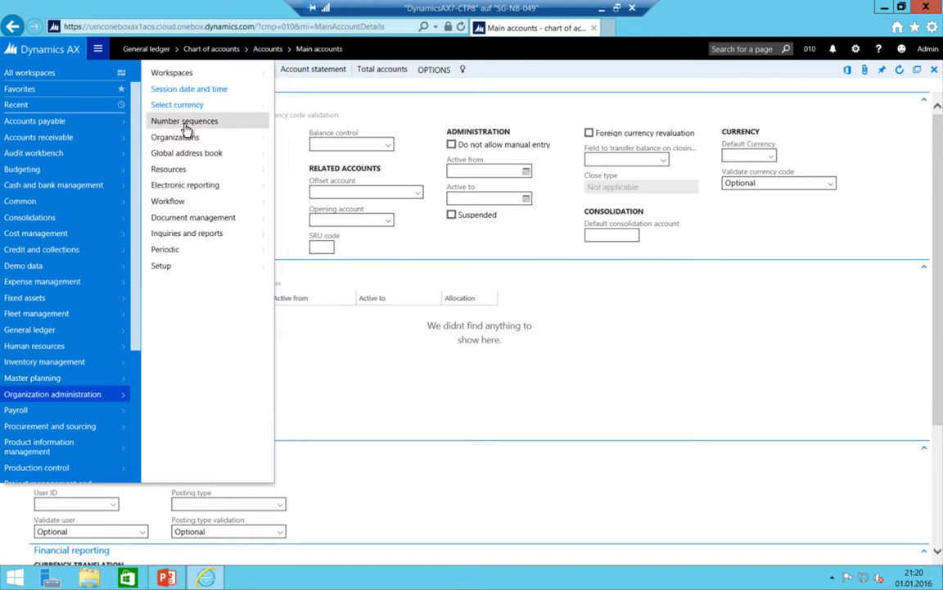
{"action": "mouse_move", "coordinate": [185, 125]}
{"action": "left_click", "coordinate": [315, 74]}
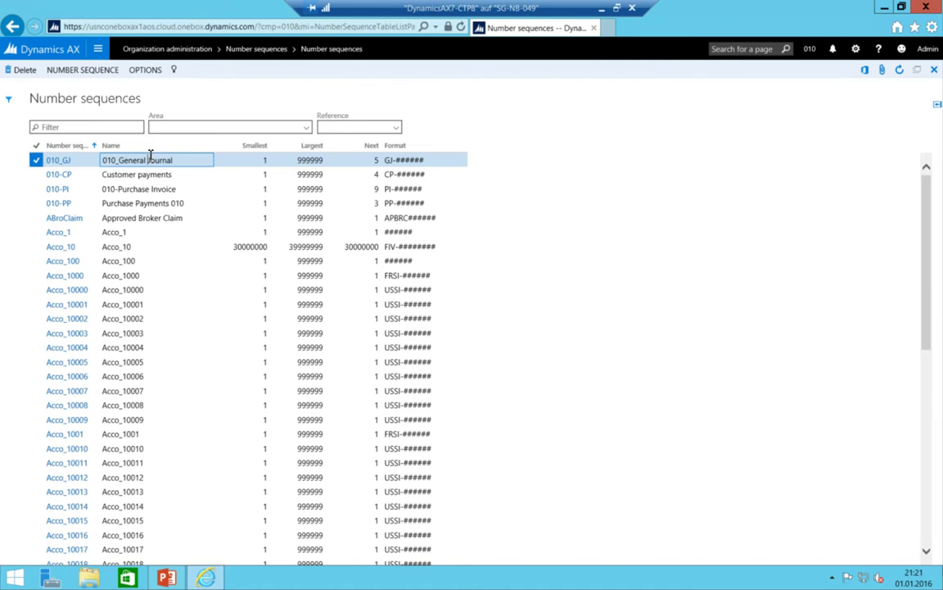
- Create number sequence 010-ICJ named "Intercompany Journal" with the scope Company for company 010
{"action": "key", "text": "alt+n"}
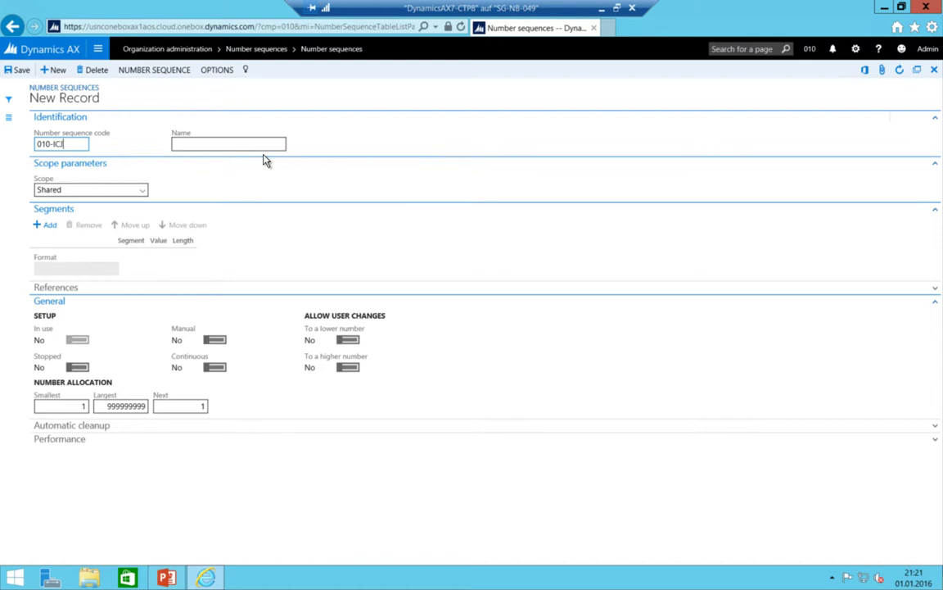
{"action": "key", "text": "Tab"}
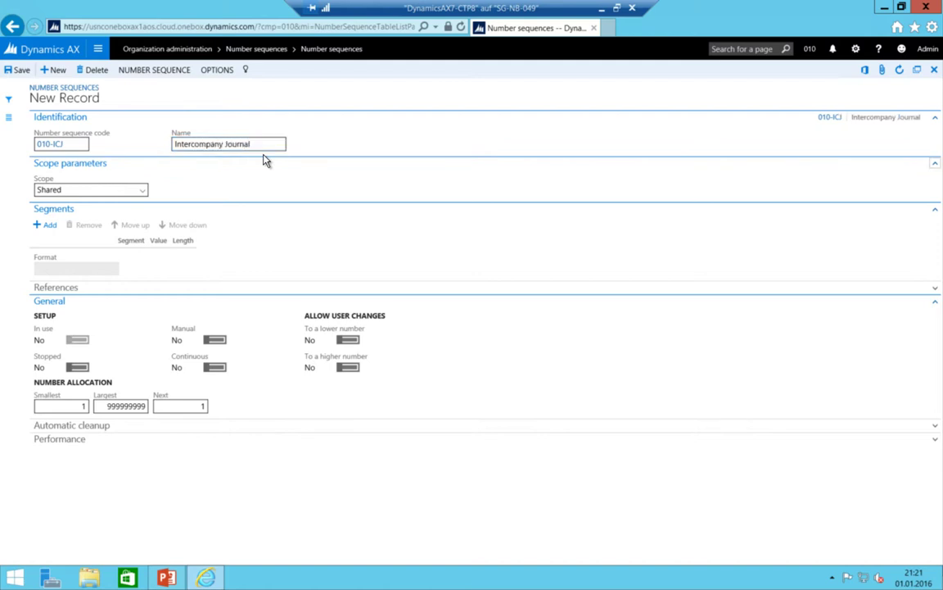
{"action": "key", "text": "Tab"}
{"action": "key", "text": "alt+Down"}
{"action": "key", "text": "Down"}
{"action": "key", "text": "Return"}
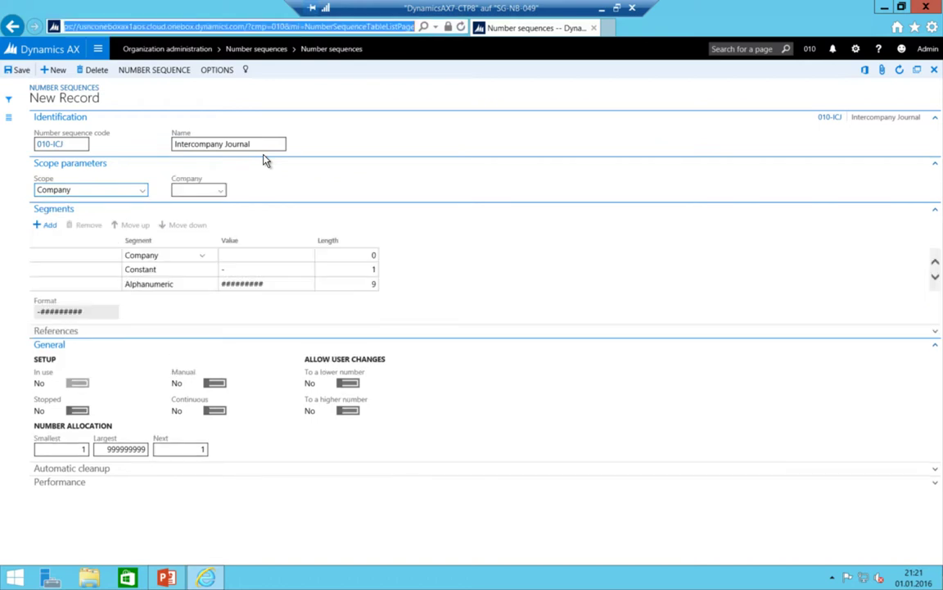
{"action": "key", "text": "alt+d"}
{"action": "type", "text": "01"}
{"action": "left_click", "coordinate": [180, 189]}
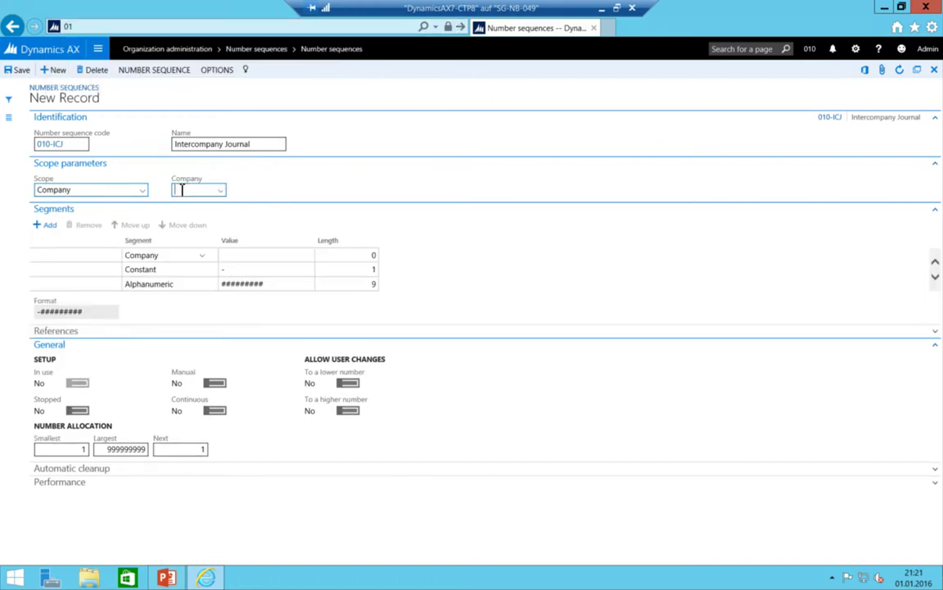
- Remove the Company segment from the number sequence and set the Constant segment's value to "ICJ-"
{"action": "left_click", "coordinate": [148, 255]}
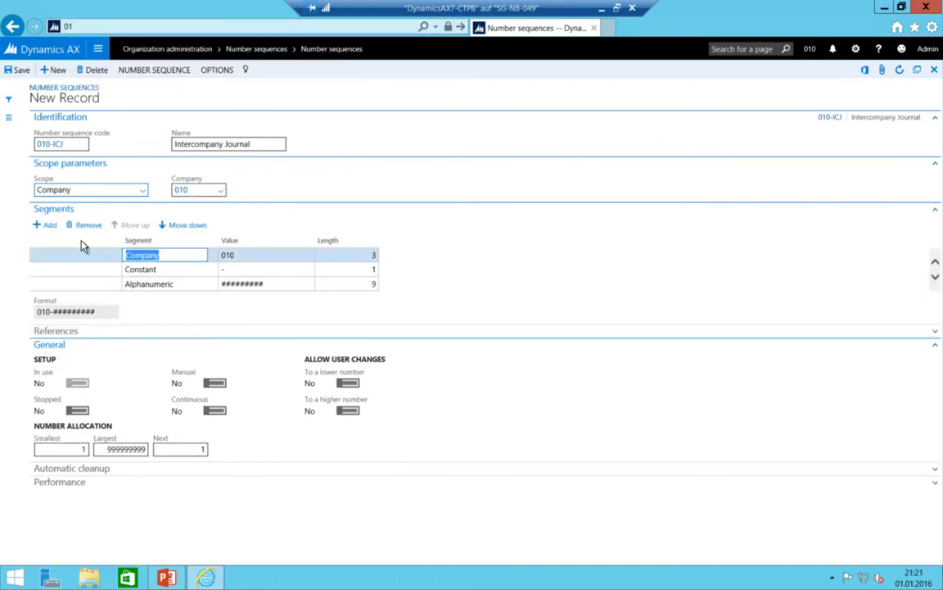
{"action": "left_click", "coordinate": [81, 226]}
{"action": "left_click", "coordinate": [255, 255]}
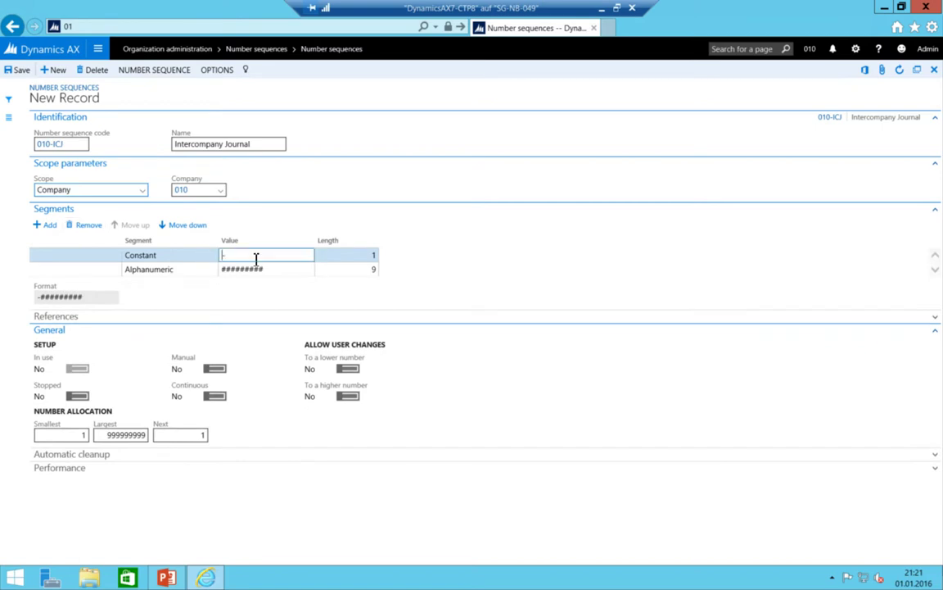
{"action": "type", "text": "ICJ-"}
{"action": "key", "text": "Tab"}
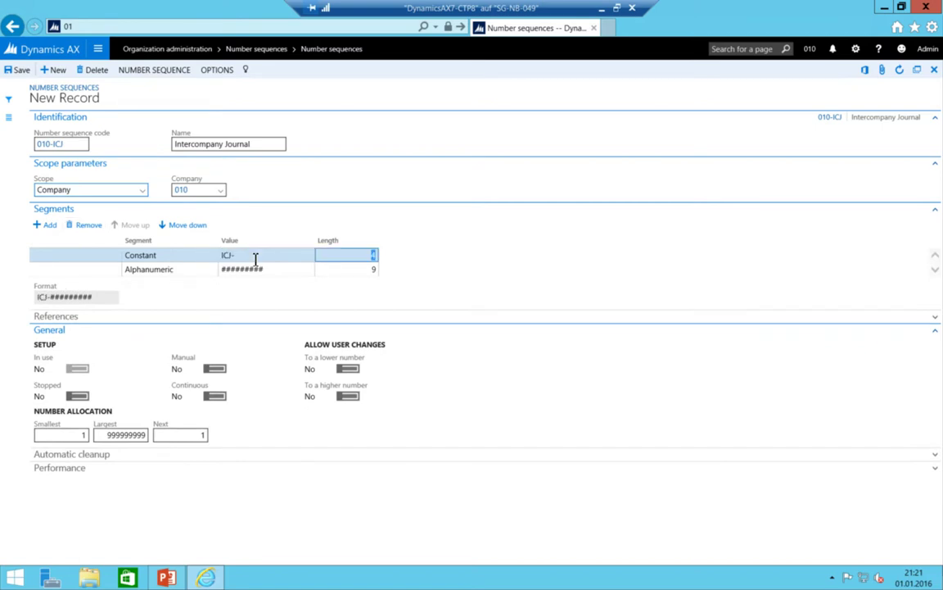
- Shorten the Alphanumeric segment of the number sequence to six characters (######)
{"action": "key", "text": "Tab"}
{"action": "key", "text": "Tab"}
{"action": "key", "text": "End"}
{"action": "key", "text": "BackSpace"}
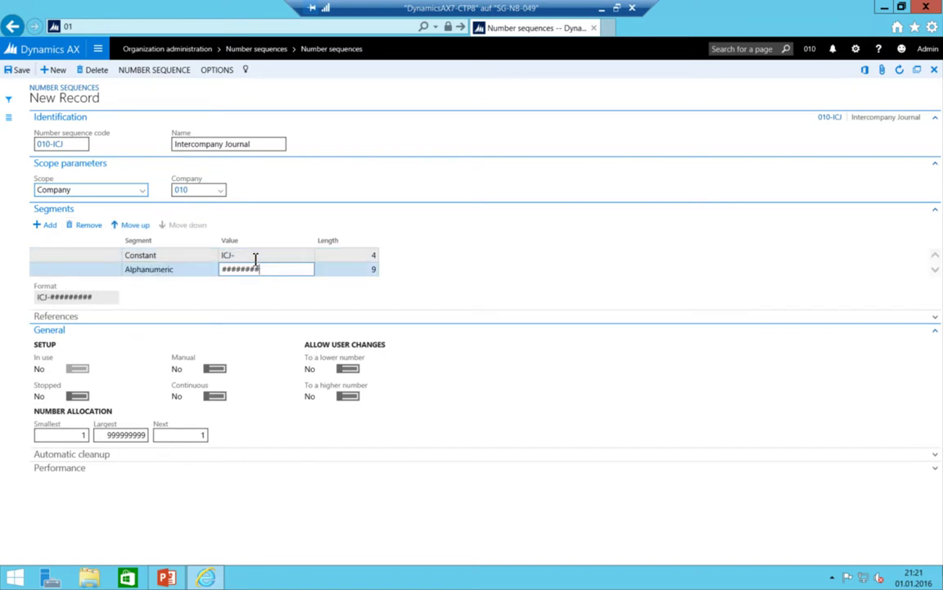
{"action": "key", "text": "Tab"}
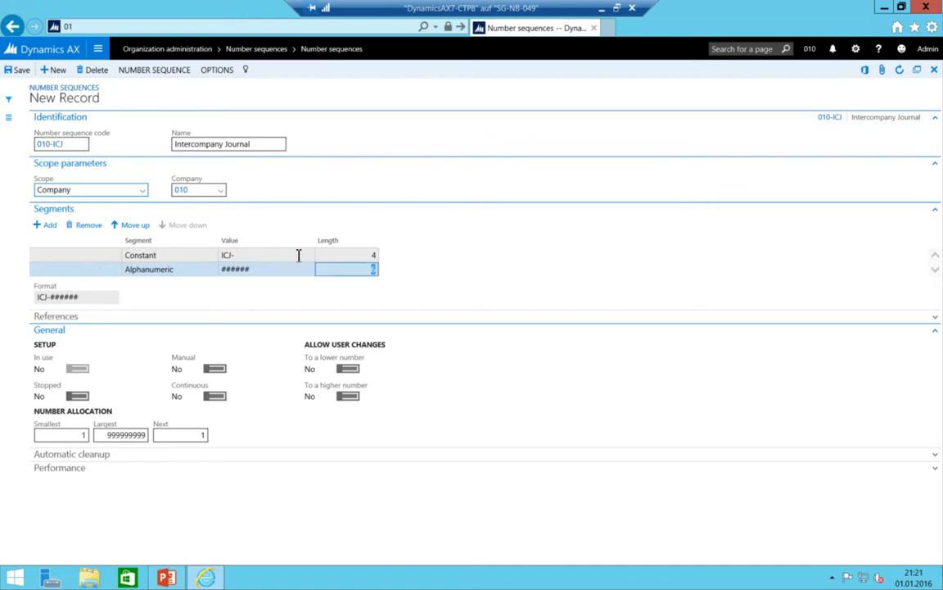
- Set the sequence's largest number to 999999, make it continuous and save it
{"action": "left_click", "coordinate": [122, 437]}
{"action": "key", "text": "BackSpace"}
{"action": "key", "text": "BackSpace"}
{"action": "key", "text": "Tab"}
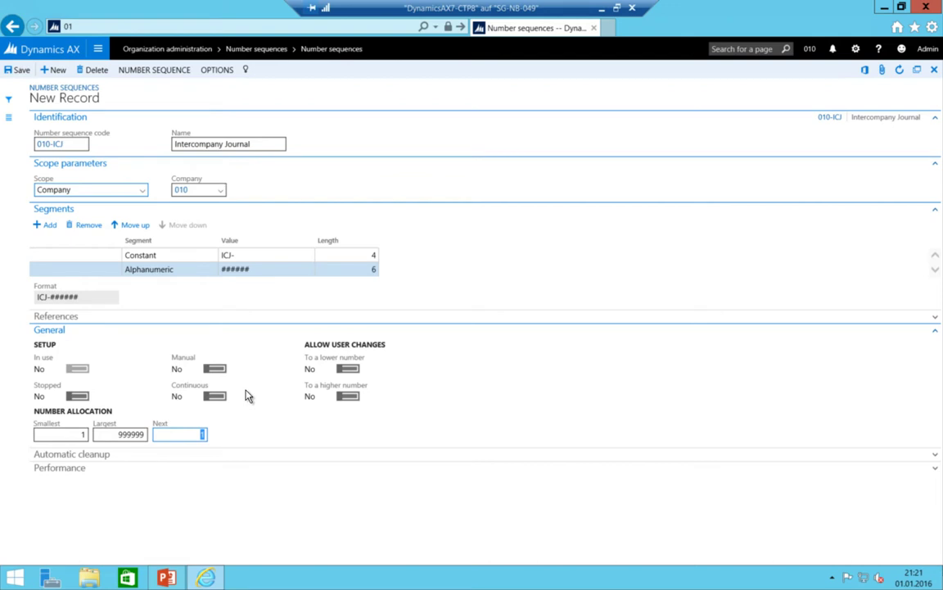
{"action": "left_click", "coordinate": [214, 397]}
{"action": "left_click", "coordinate": [14, 70]}
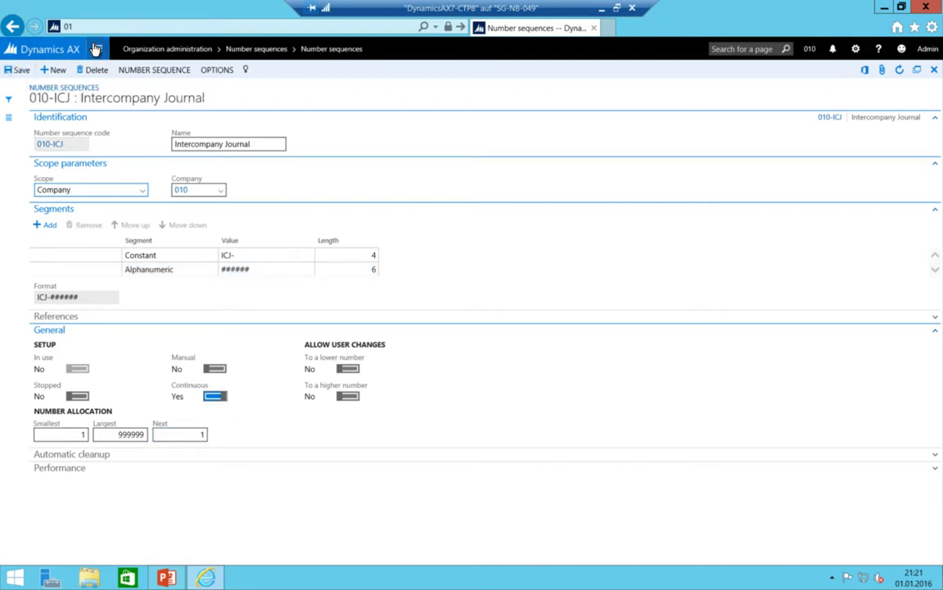
- Open the journal names page in the general ledger's journal setup
{"action": "left_click", "coordinate": [95, 49]}
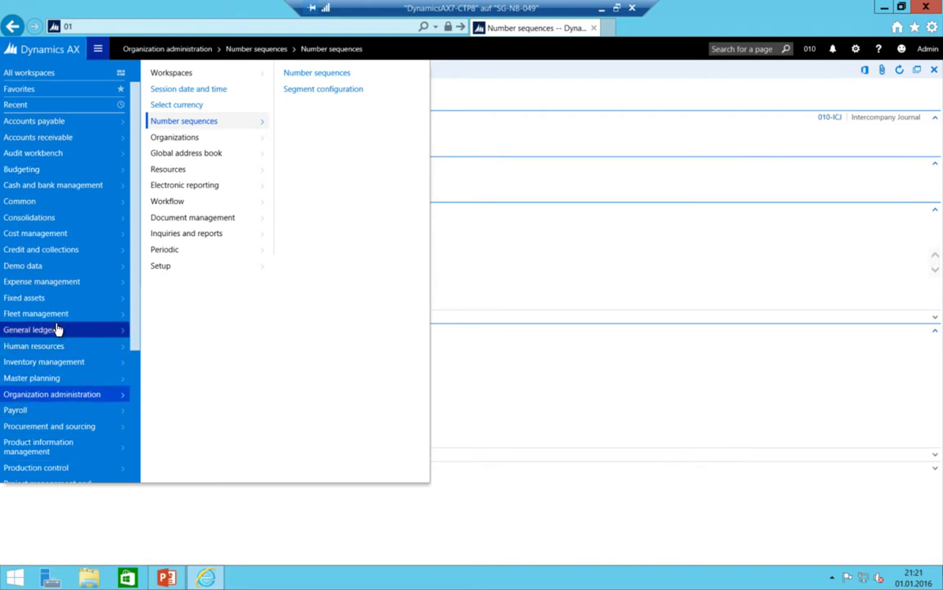
{"action": "left_click", "coordinate": [57, 329]}
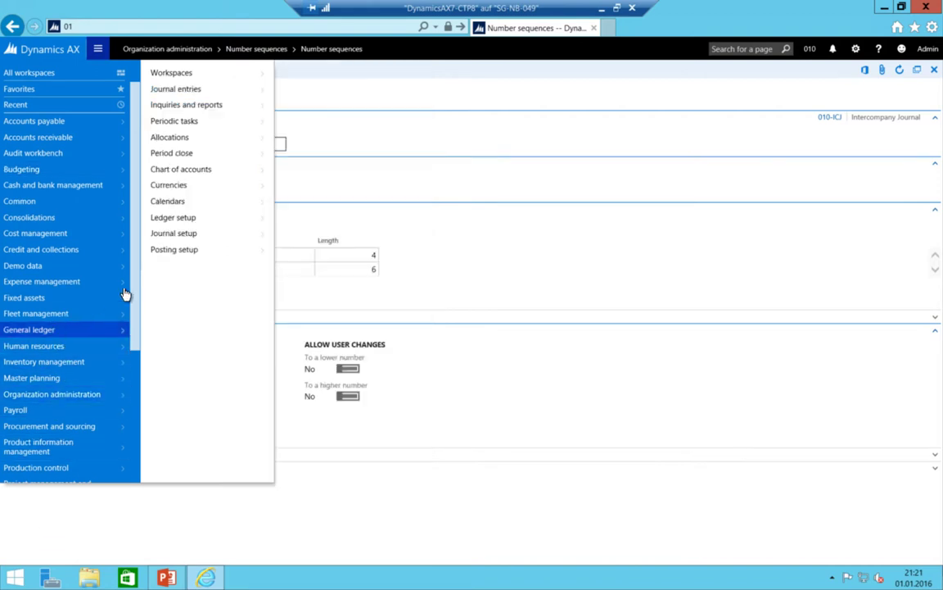
{"action": "left_click", "coordinate": [187, 235]}
{"action": "left_click", "coordinate": [293, 72]}
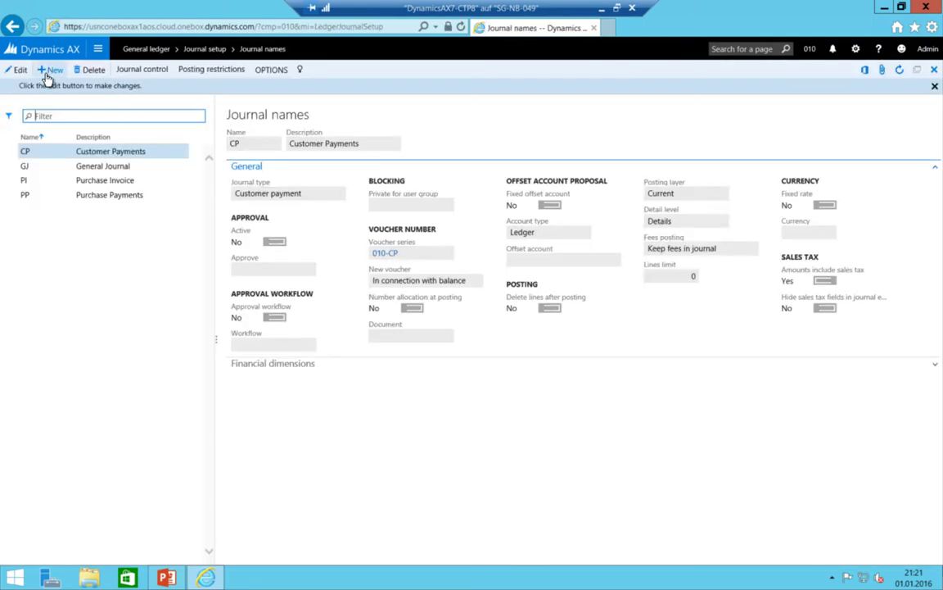
- Create journal name ICJ with the description "Intercompany Journal"
{"action": "key", "text": "alt+n"}
{"action": "type", "text": "ICI"}
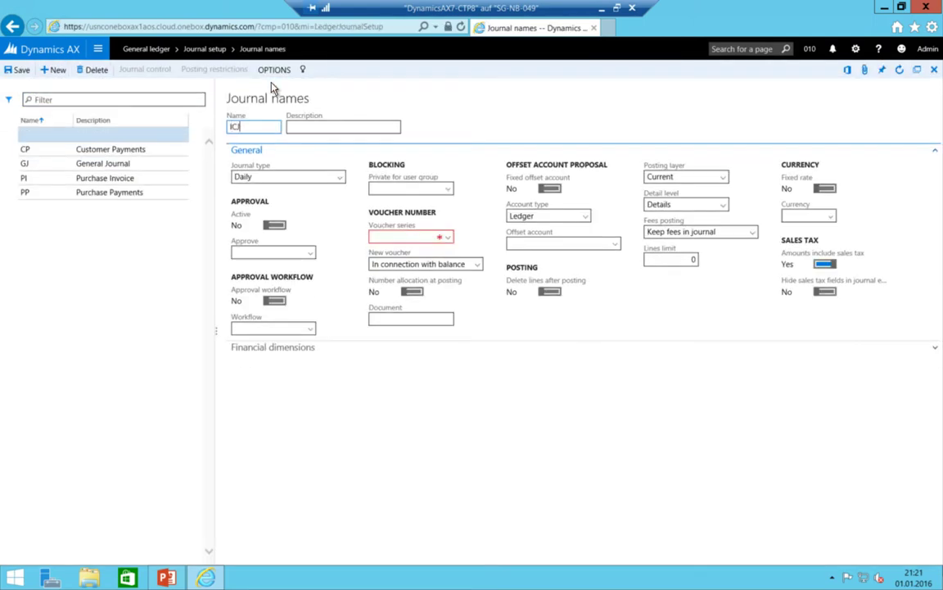
{"action": "key", "text": "Tab"}
{"action": "type", "text": "Interm"}
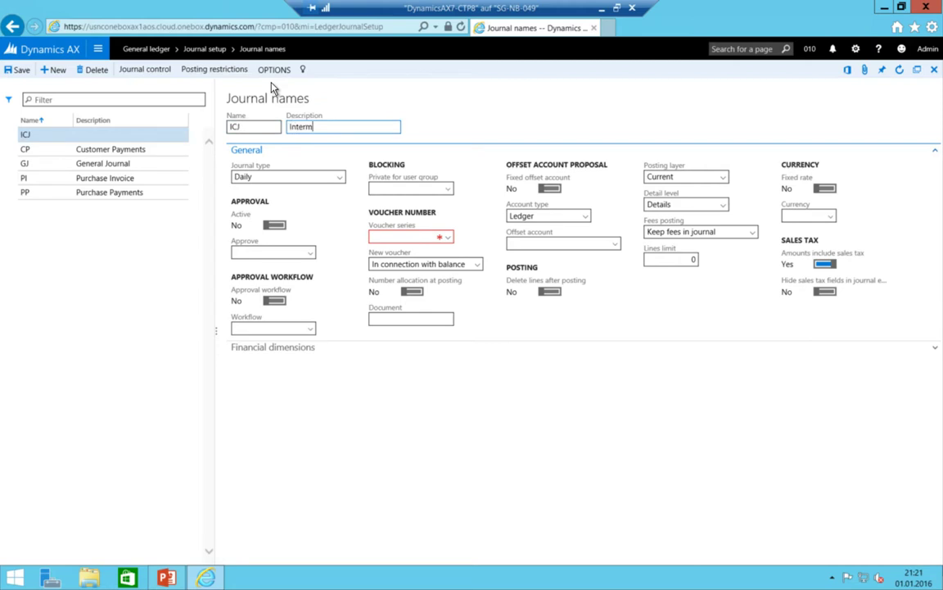
{"action": "key", "text": "BackSpace"}
{"action": "type", "text": "company Journal"}
{"action": "key", "text": "Tab"}
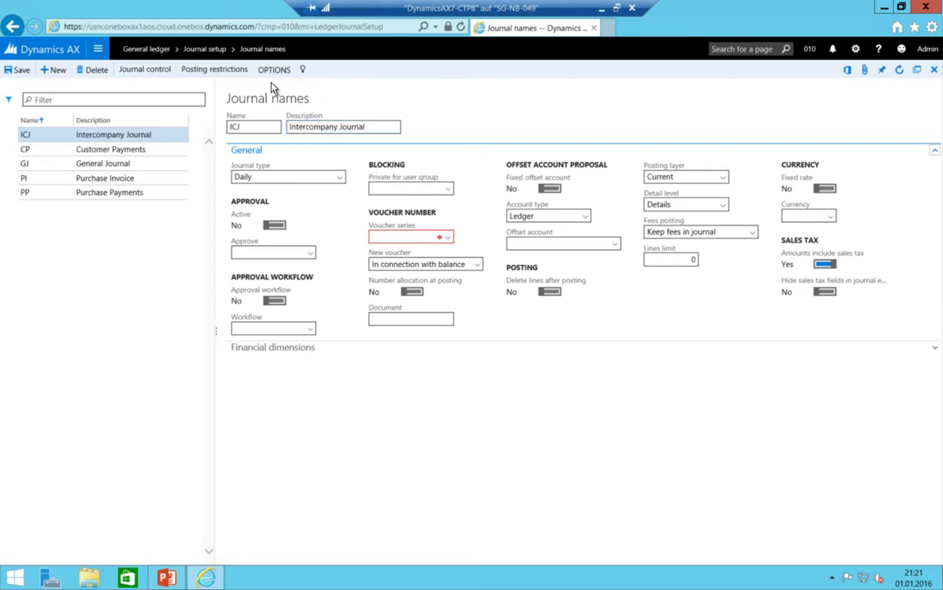
- Look through the available journal types and choose Daily for journal ICJ
{"action": "left_click", "coordinate": [337, 178]}
{"action": "scroll", "coordinate": [311, 458], "scroll_direction": "down", "scroll_amount": 5}
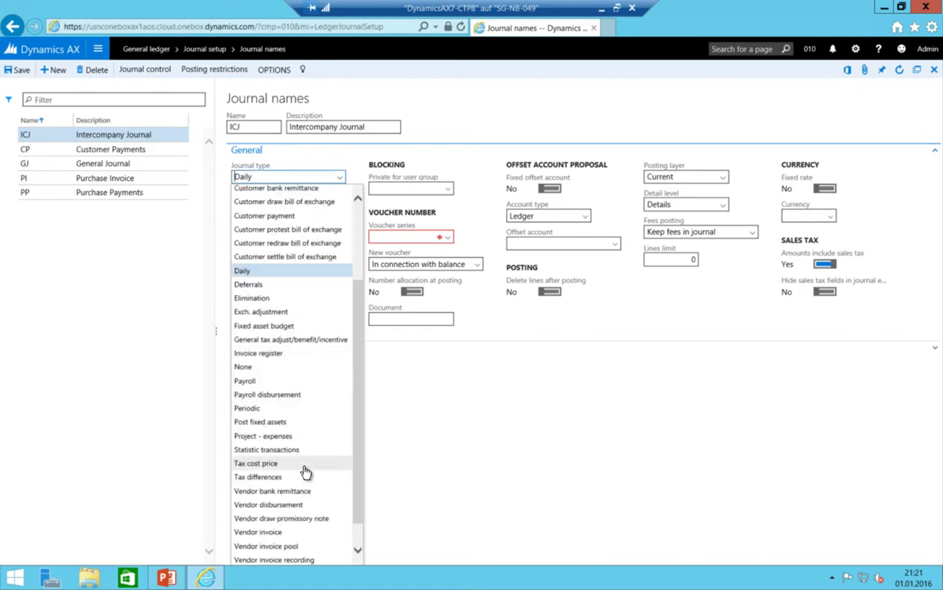
{"action": "scroll", "coordinate": [327, 541], "scroll_direction": "up", "scroll_amount": 5}
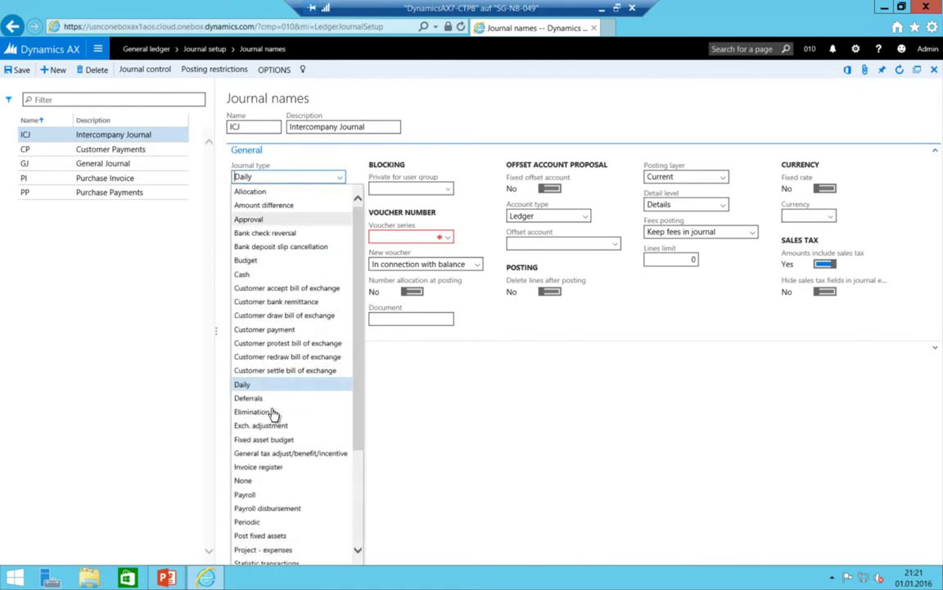
{"action": "left_click", "coordinate": [256, 385]}
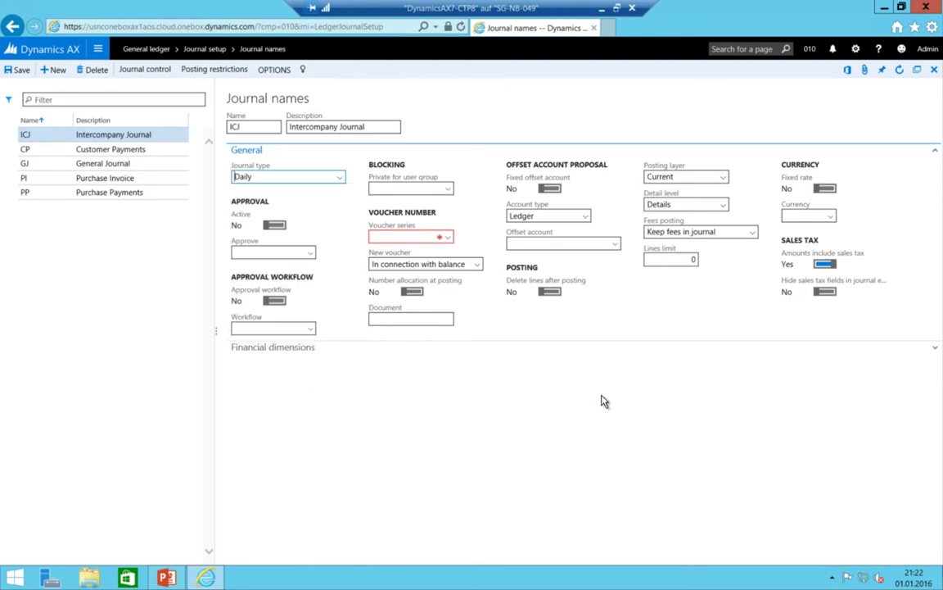
- Assign voucher series 010-ICJ to journal ICJ and save the journal name
{"action": "key", "text": "Tab"}
{"action": "key", "text": "Tab"}
{"action": "key", "text": "Tab"}
{"action": "key", "text": "Tab"}
{"action": "key", "text": "Tab"}
{"action": "key", "text": "shift+Tab"}
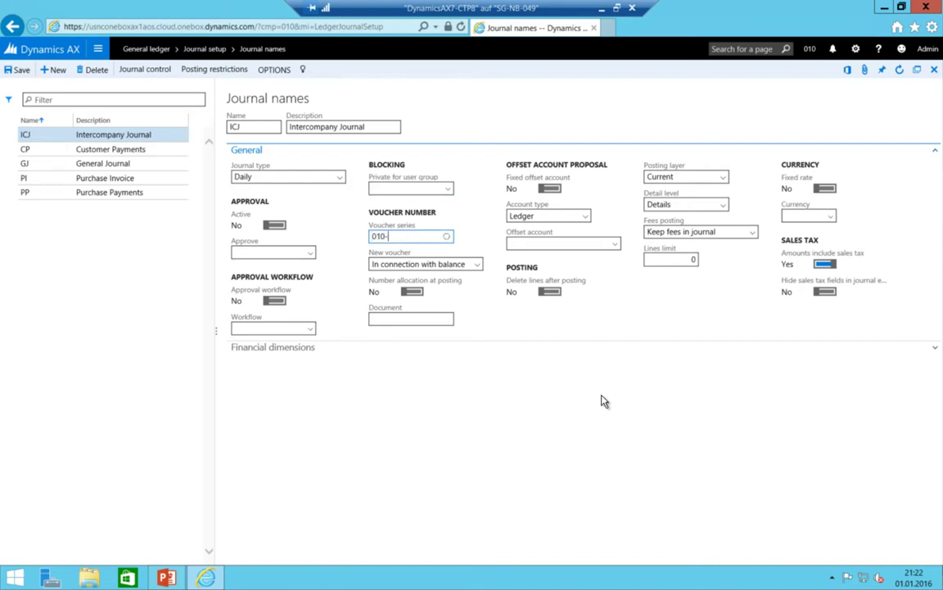
{"action": "type", "text": "010-icj"}
{"action": "key", "text": "Tab"}
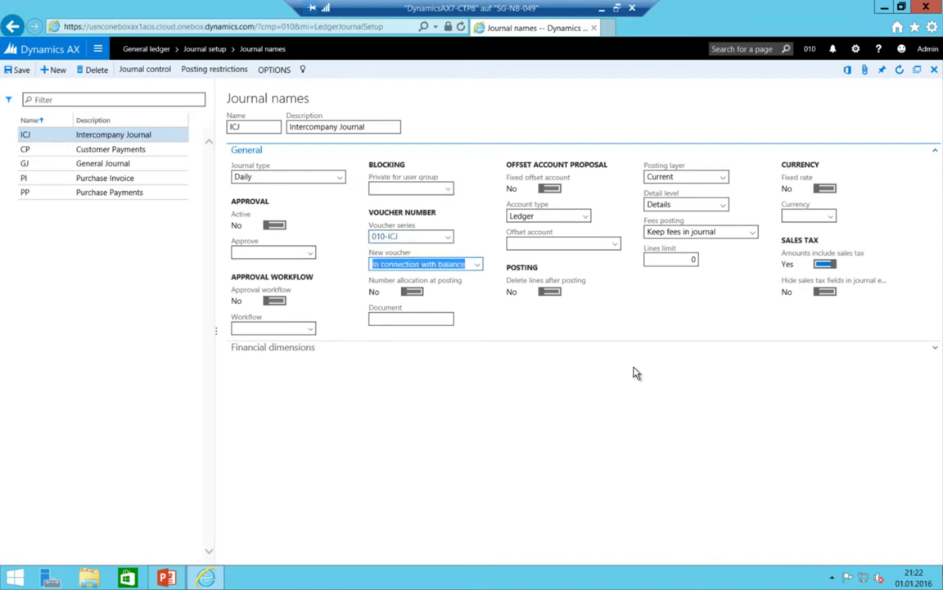
{"action": "left_click", "coordinate": [16, 70]}
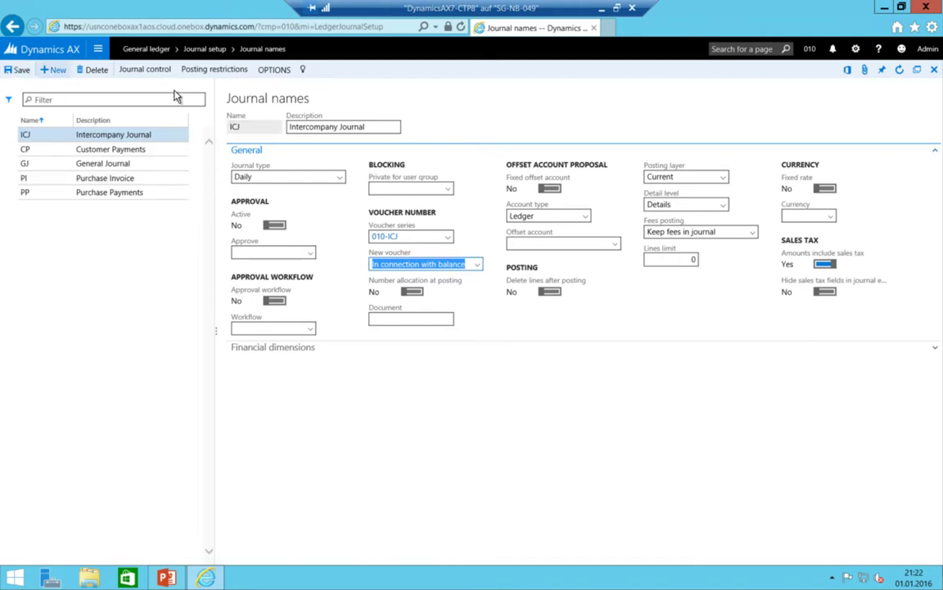
- Open the intercompany accounting page in the general ledger's posting setup
{"action": "left_click", "coordinate": [97, 50]}
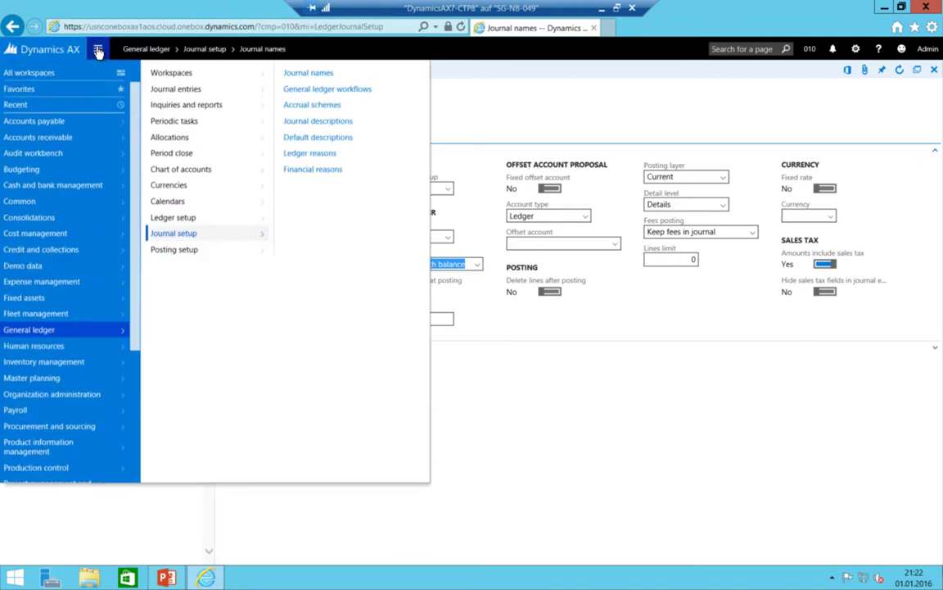
{"action": "left_click", "coordinate": [185, 249]}
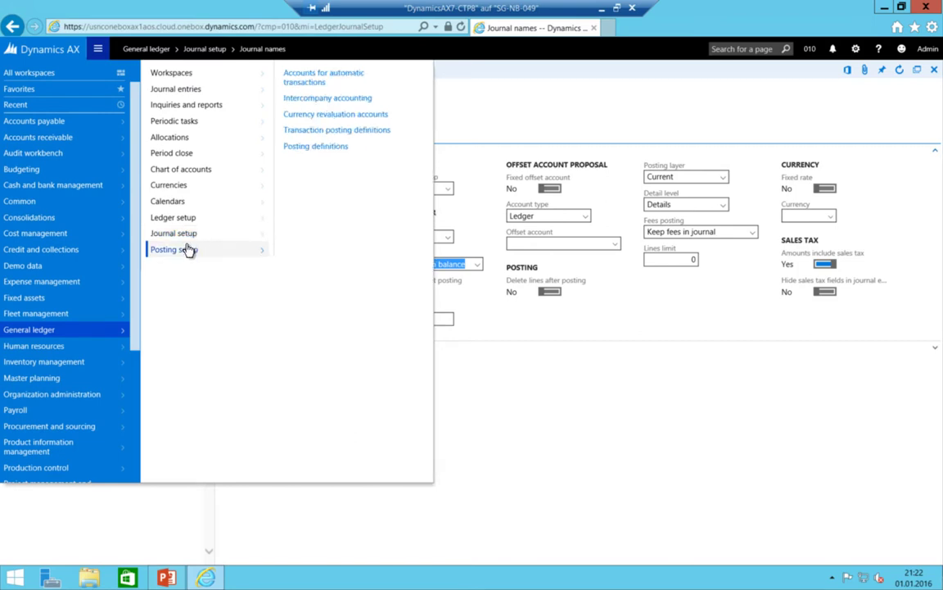
{"action": "left_click", "coordinate": [319, 98]}
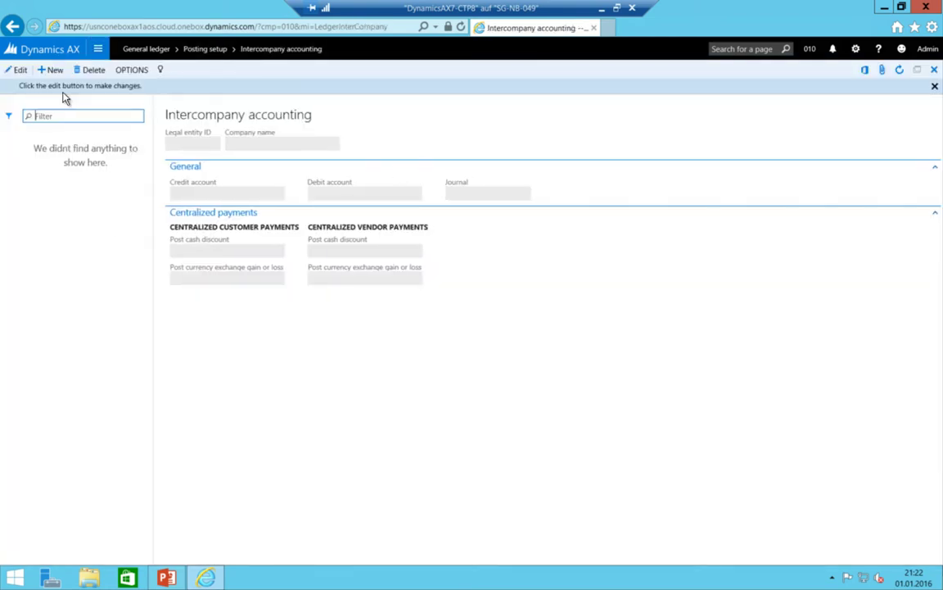
- Create a new intercompany accounting record for legal entity 020
{"action": "left_click", "coordinate": [49, 70]}
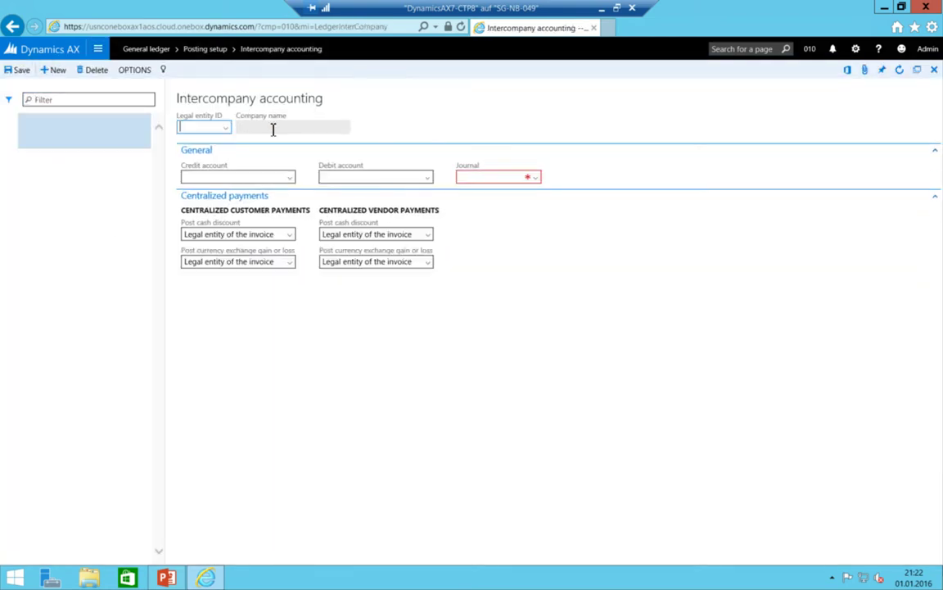
{"action": "key", "text": "alt+Down"}
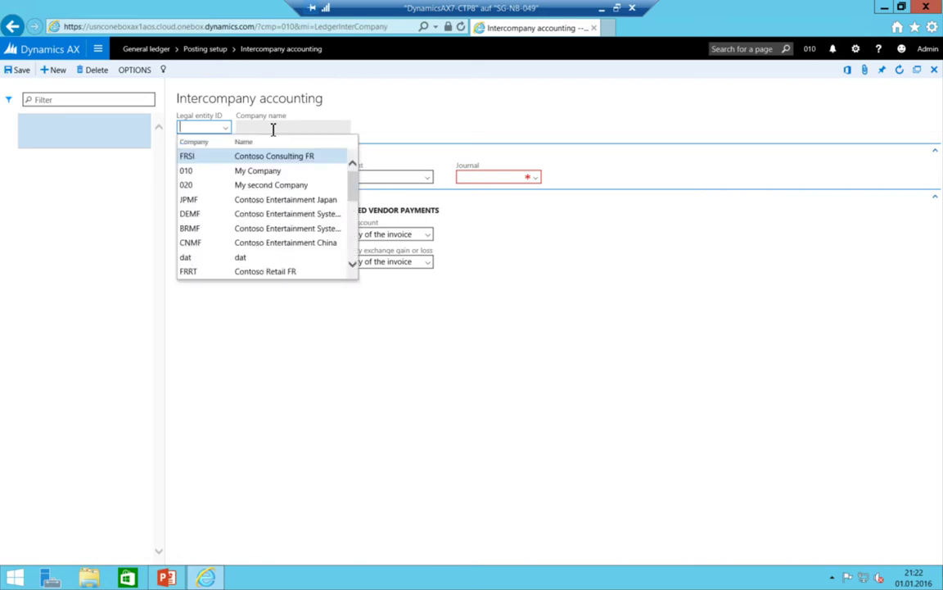
{"action": "key", "text": "Down"}
{"action": "key", "text": "Down"}
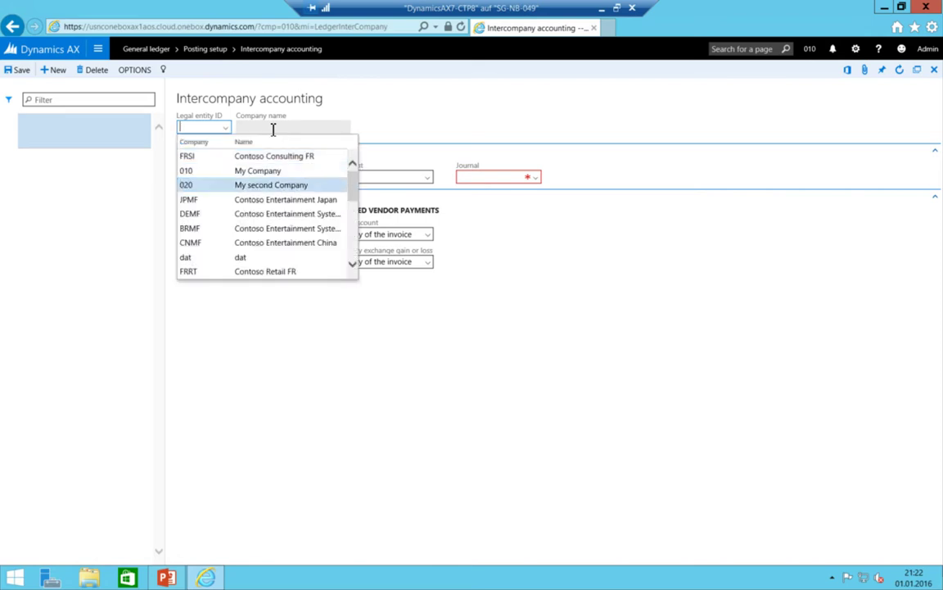
{"action": "key", "text": "Return"}
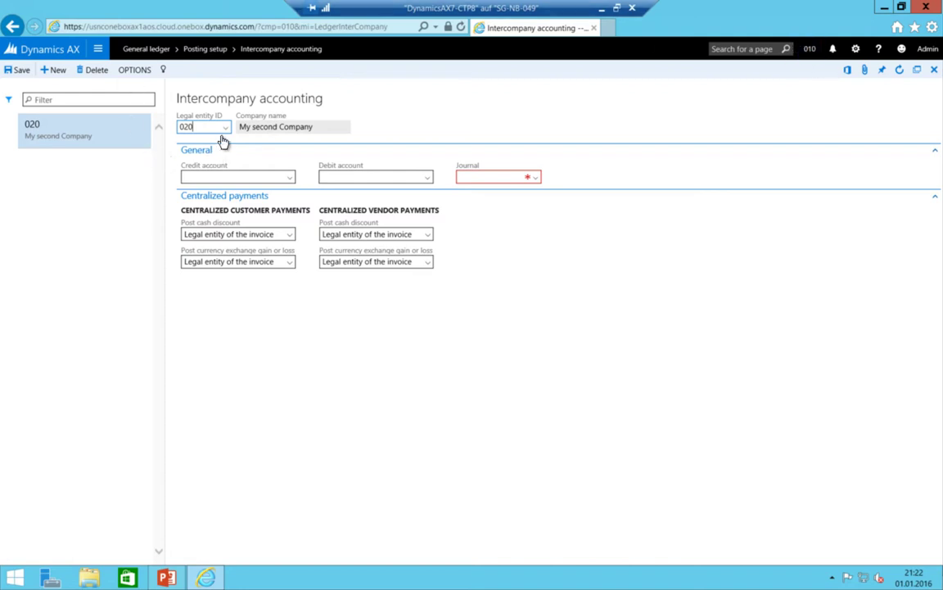
- Set the intercompany record's credit account to 24020 and its debit account to 14020
{"action": "left_click", "coordinate": [240, 177]}
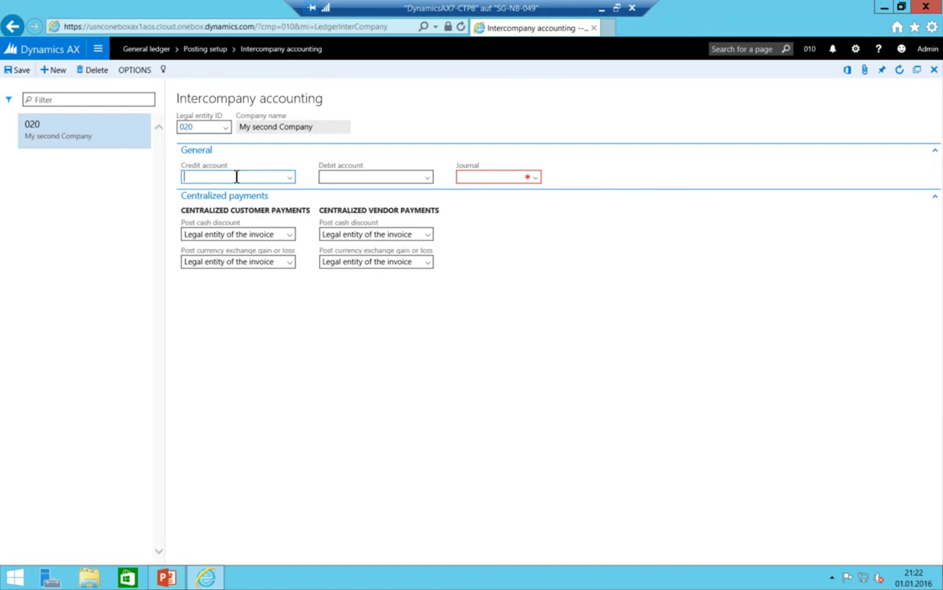
{"action": "left_click", "coordinate": [237, 177]}
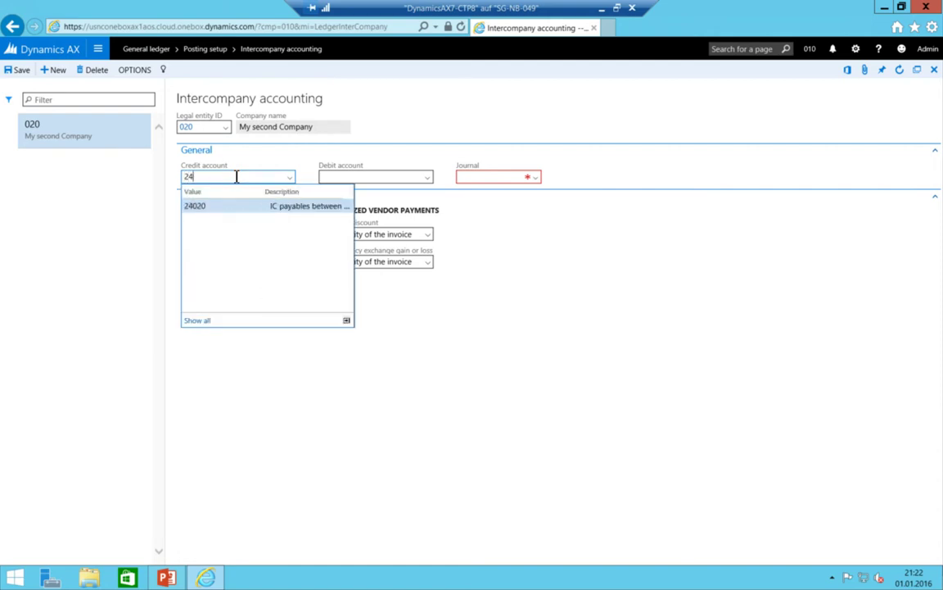
{"action": "key", "text": "Return"}
{"action": "key", "text": "Tab"}
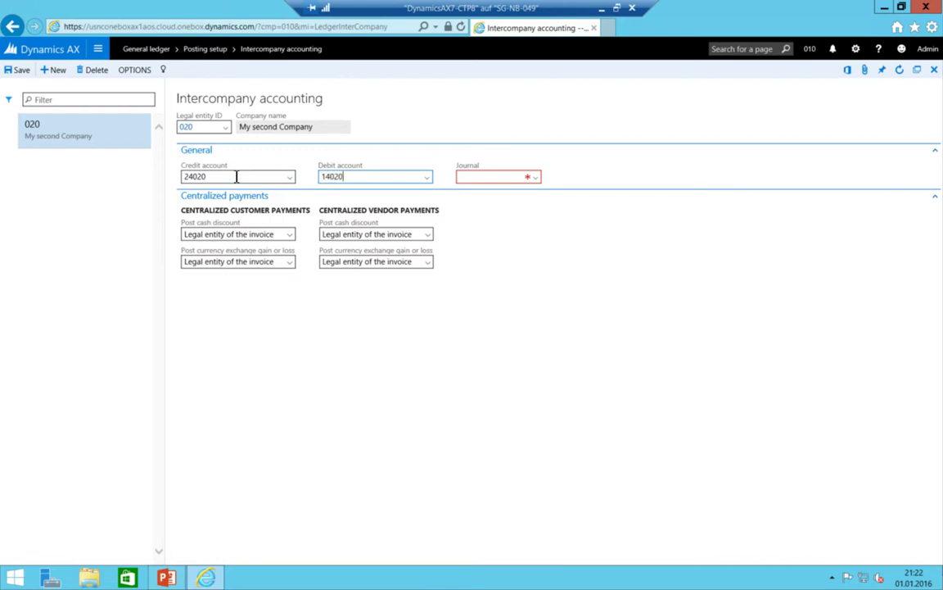
- Try to choose a journal for the intercompany record with company 020, and delete the incomplete record
{"action": "key", "text": "Tab"}
{"action": "key", "text": "alt+Down"}
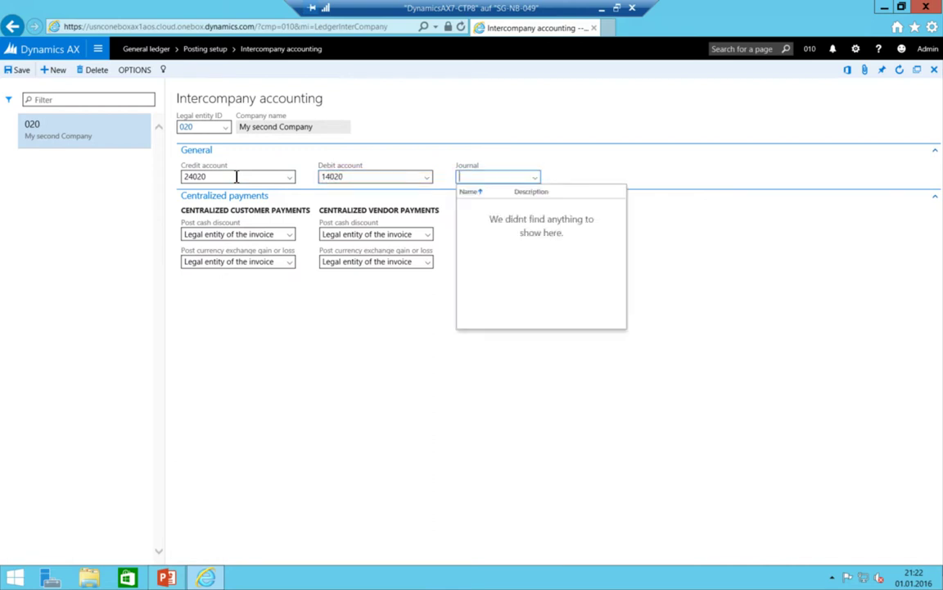
{"action": "left_click", "coordinate": [470, 181]}
{"action": "right_click", "coordinate": [480, 180]}
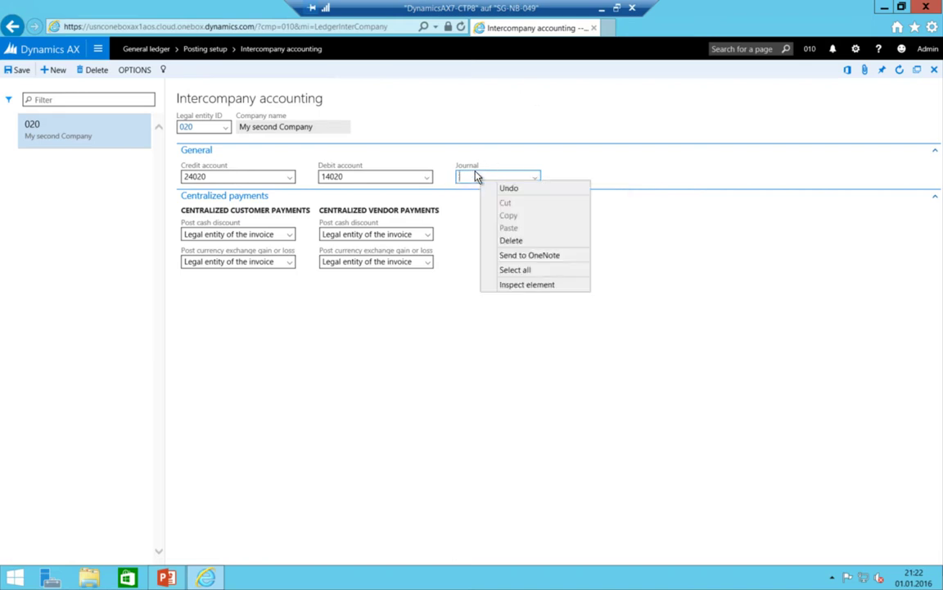
{"action": "left_click", "coordinate": [463, 177]}
{"action": "left_click", "coordinate": [158, 114]}
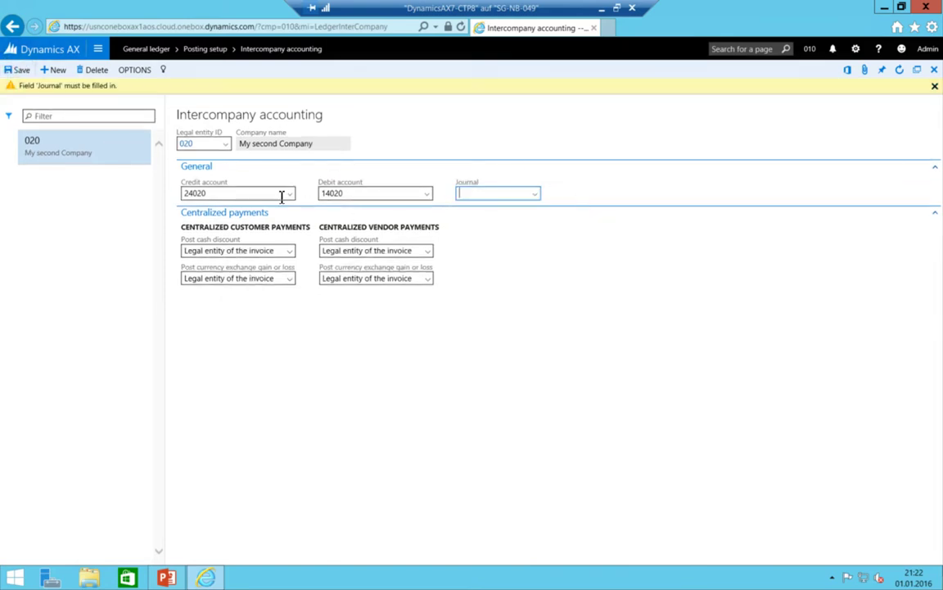
{"action": "left_click", "coordinate": [92, 70]}
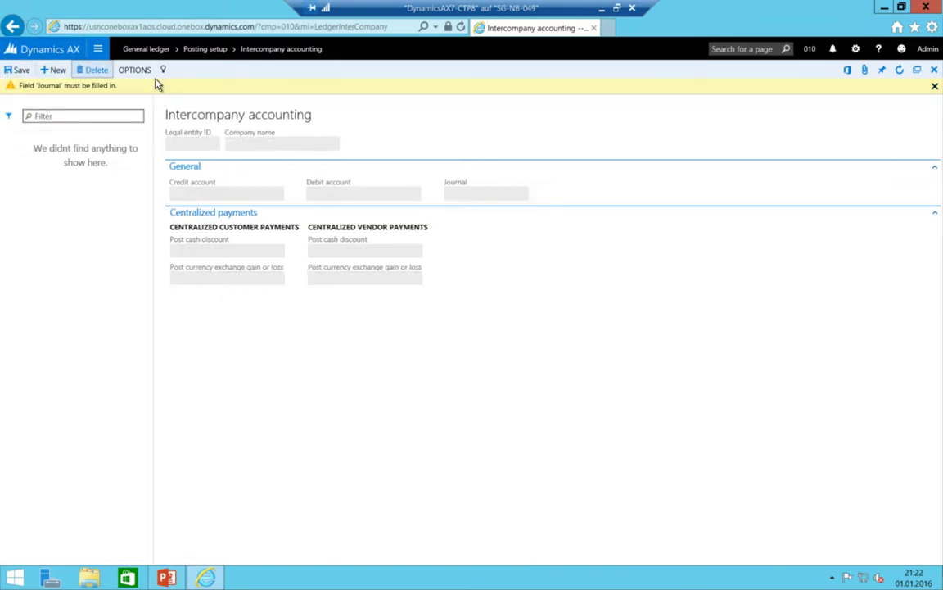
- Open the journal names in the general ledger's journal setup and select journal ICJ
{"action": "left_click", "coordinate": [98, 48]}
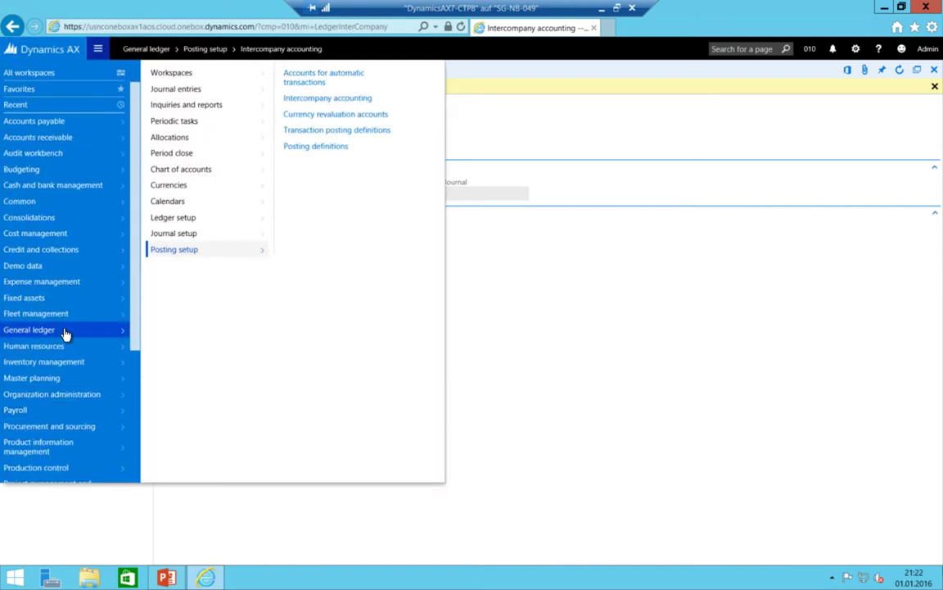
{"action": "left_click", "coordinate": [185, 233]}
{"action": "left_click", "coordinate": [316, 72]}
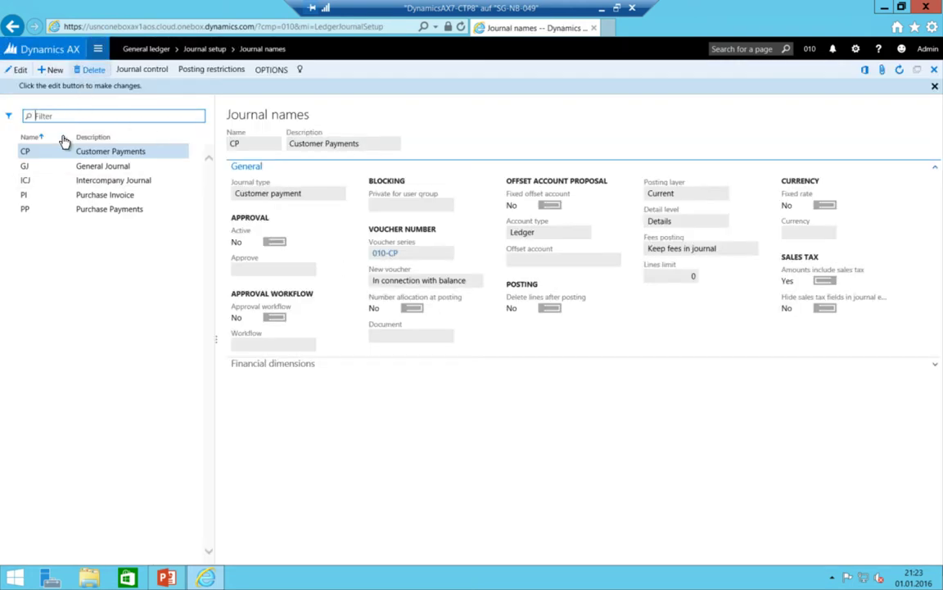
{"action": "left_click", "coordinate": [95, 181]}
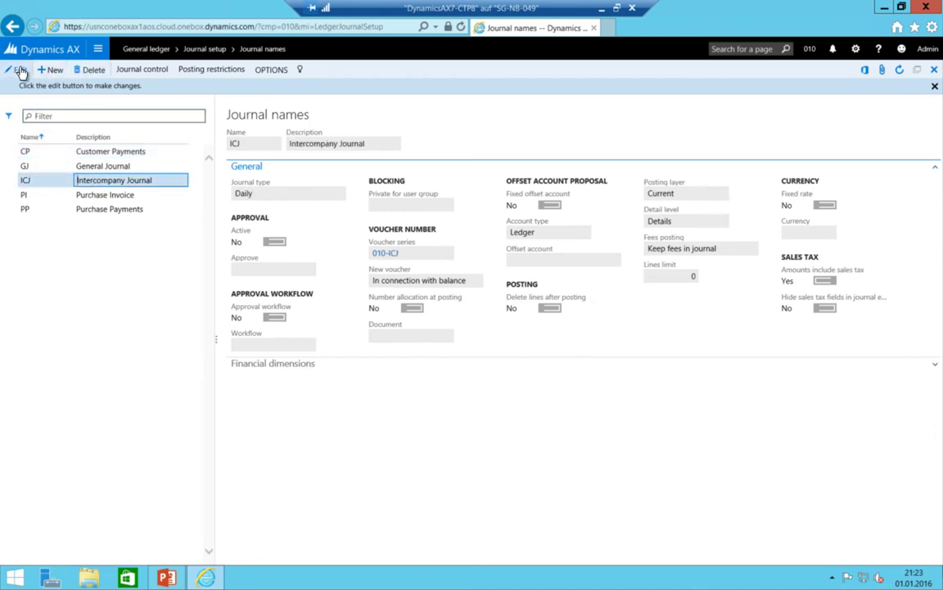
- Examine the list of journal types available for the journal names, leaving the type as Daily
{"action": "left_click", "coordinate": [338, 177]}
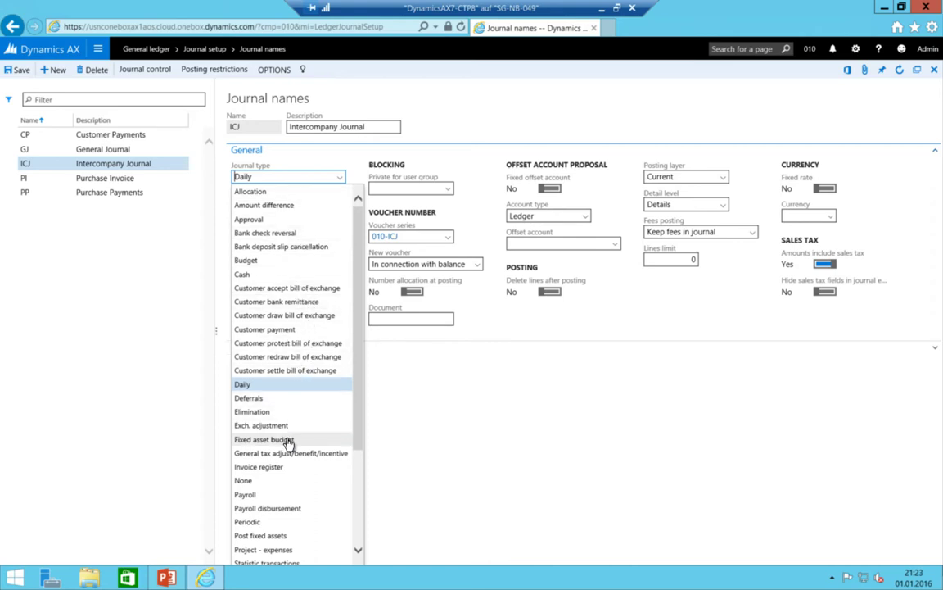
{"action": "scroll", "coordinate": [305, 430], "scroll_direction": "down", "scroll_amount": 1}
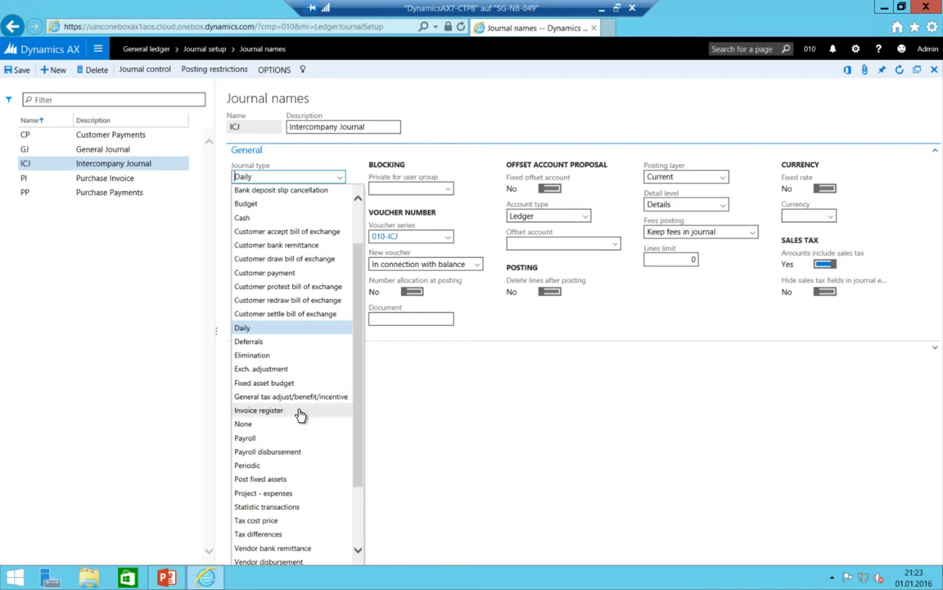
{"action": "scroll", "coordinate": [295, 417], "scroll_direction": "down", "scroll_amount": 1}
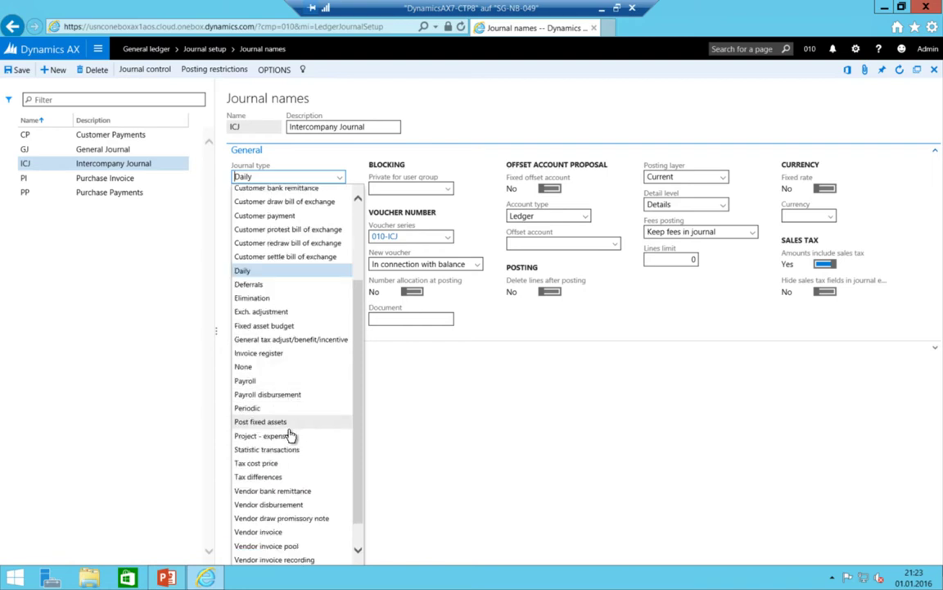
{"action": "scroll", "coordinate": [300, 466], "scroll_direction": "down", "scroll_amount": 1}
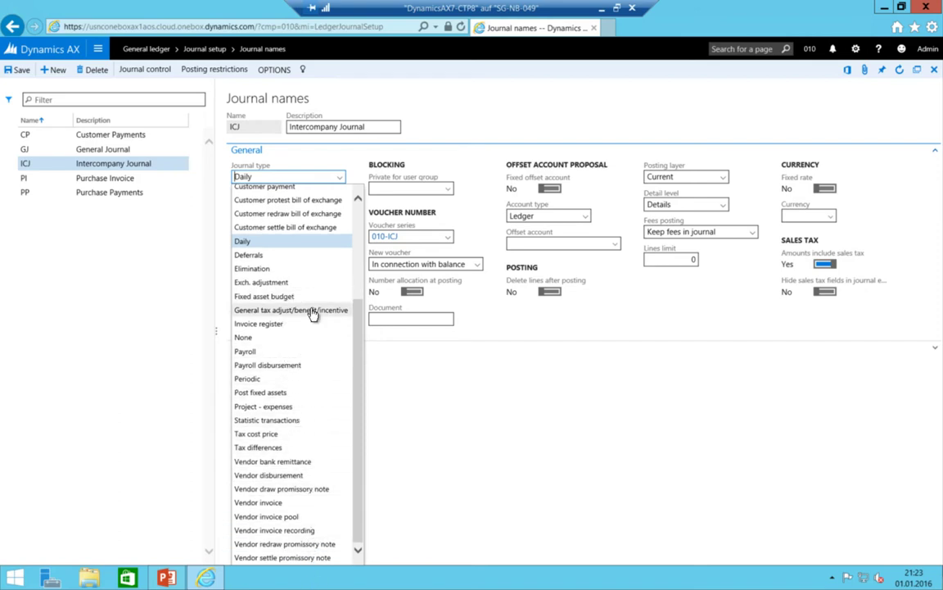
{"action": "scroll", "coordinate": [312, 314], "scroll_direction": "up", "scroll_amount": 2}
{"action": "scroll", "coordinate": [312, 314], "scroll_direction": "up", "scroll_amount": 2}
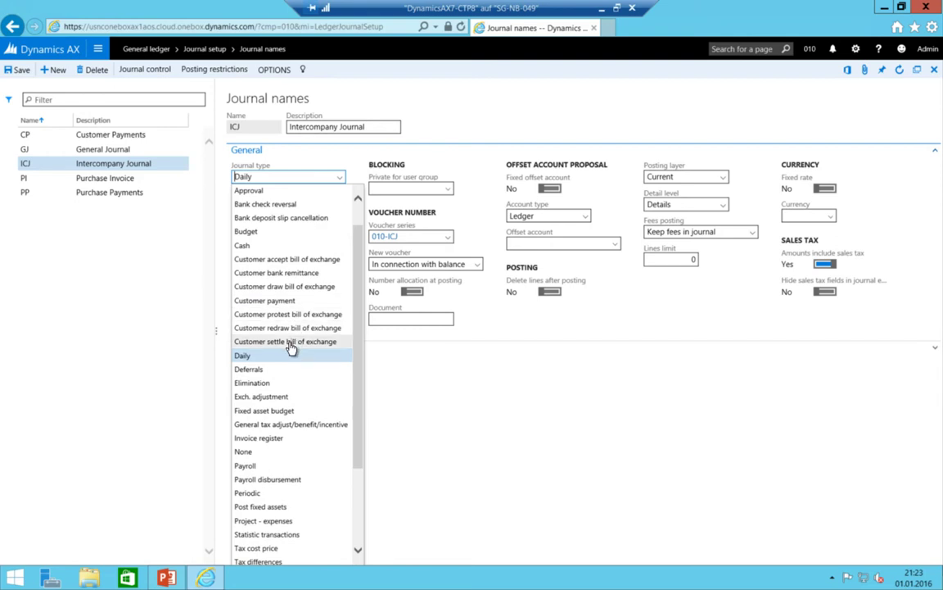
{"action": "scroll", "coordinate": [291, 344], "scroll_direction": "up", "scroll_amount": 1}
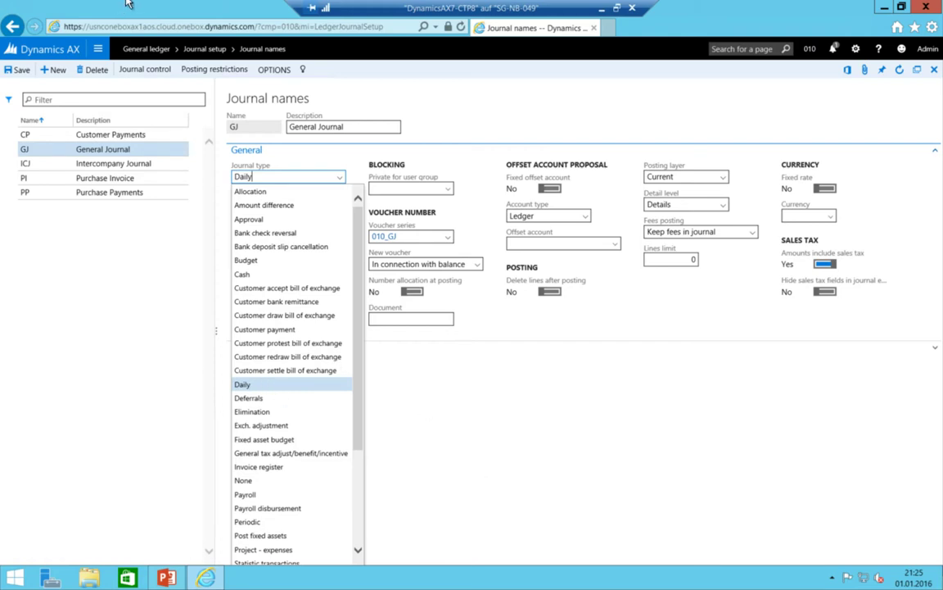
{"action": "left_click", "coordinate": [471, 447]}
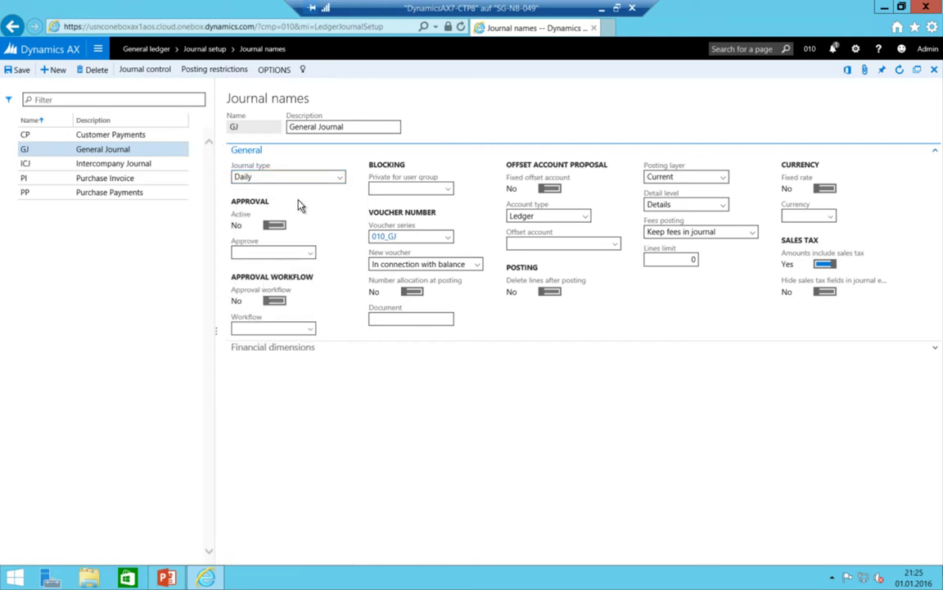
- Return to intercompany accounting in the general ledger's posting setup and create a new record for legal entity 020
{"action": "left_click", "coordinate": [13, 27]}
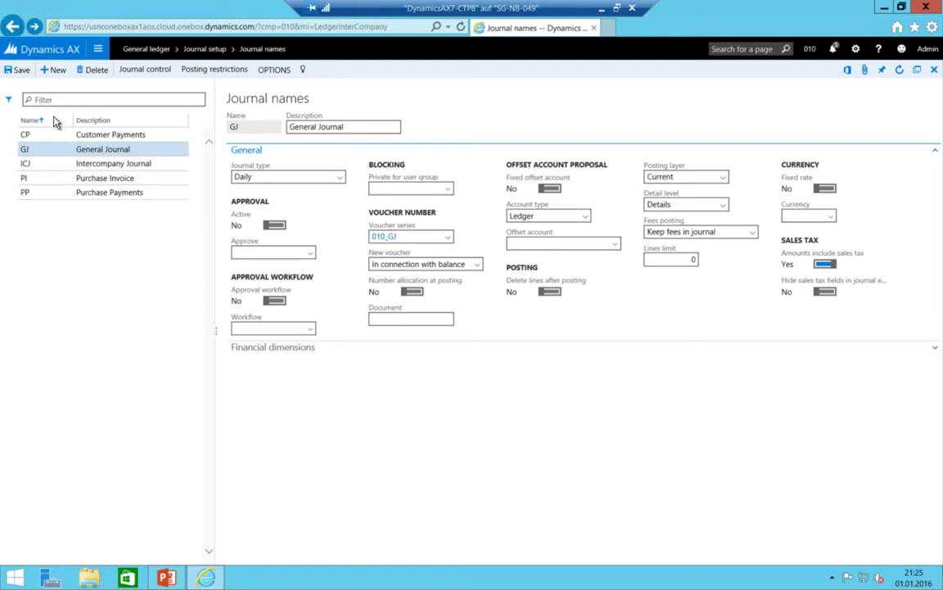
{"action": "left_click", "coordinate": [123, 163]}
{"action": "left_click", "coordinate": [12, 27]}
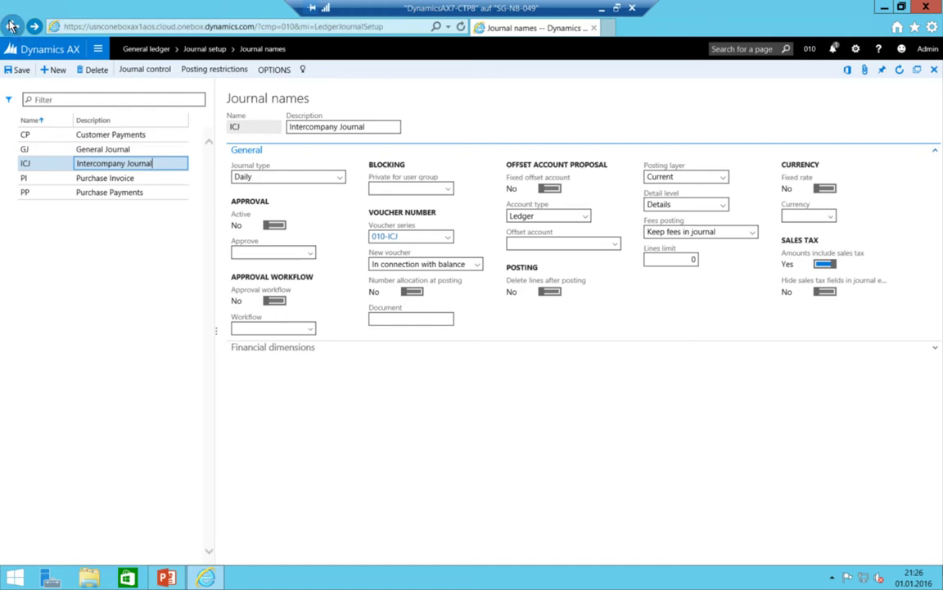
{"action": "left_click", "coordinate": [97, 48]}
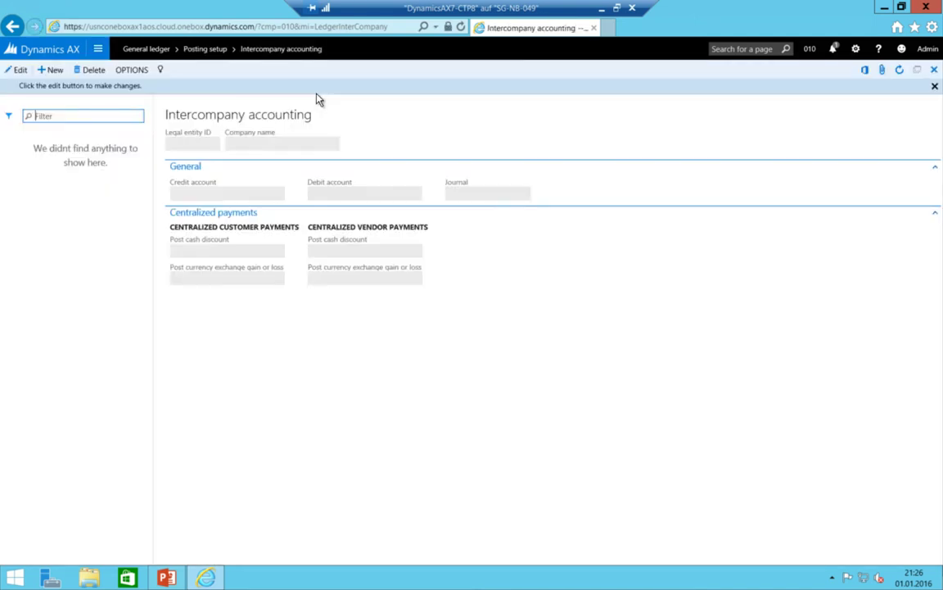
{"action": "left_click", "coordinate": [47, 69]}
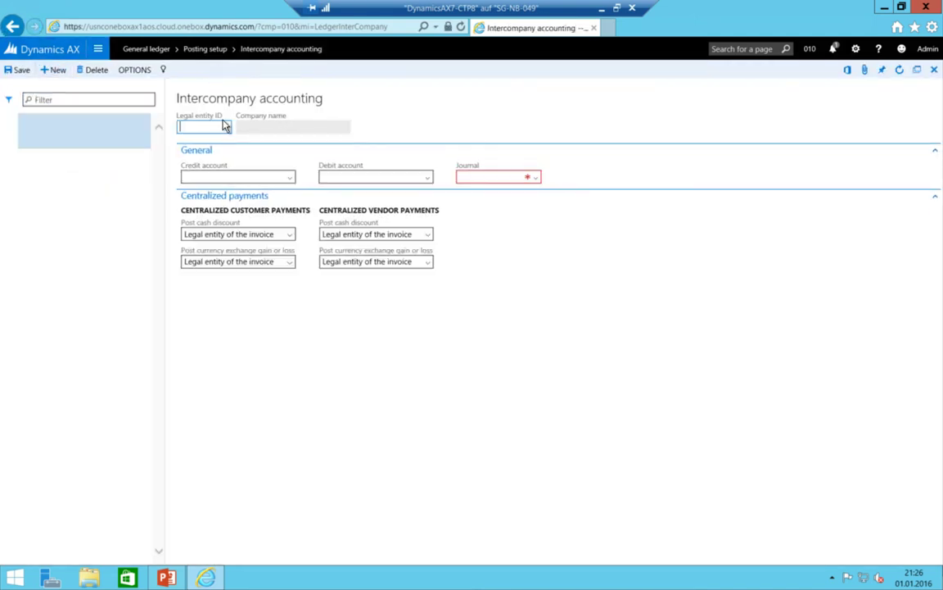
{"action": "left_click", "coordinate": [226, 128]}
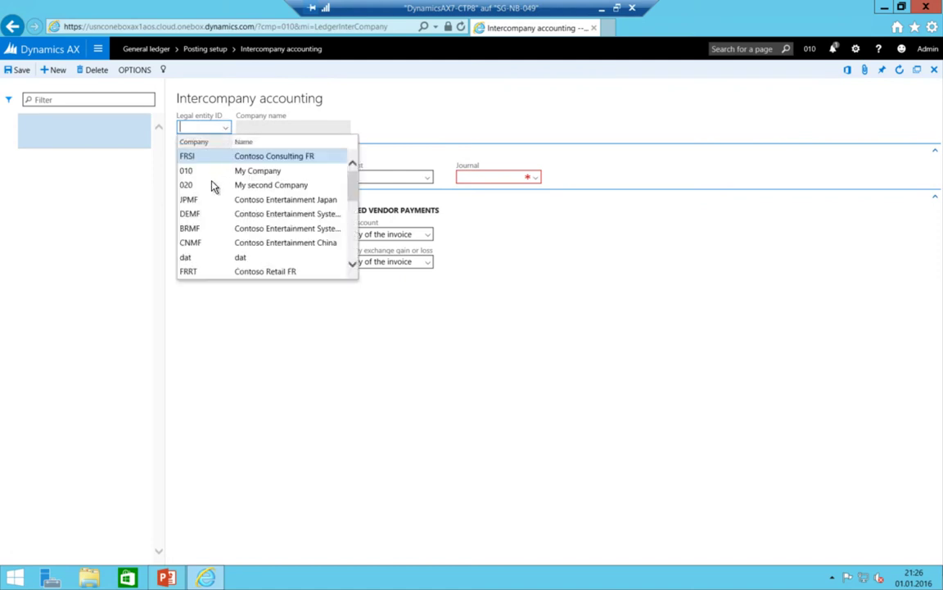
- Check which journals can be chosen for the new 020 record, and delete that record
{"action": "left_click", "coordinate": [484, 175]}
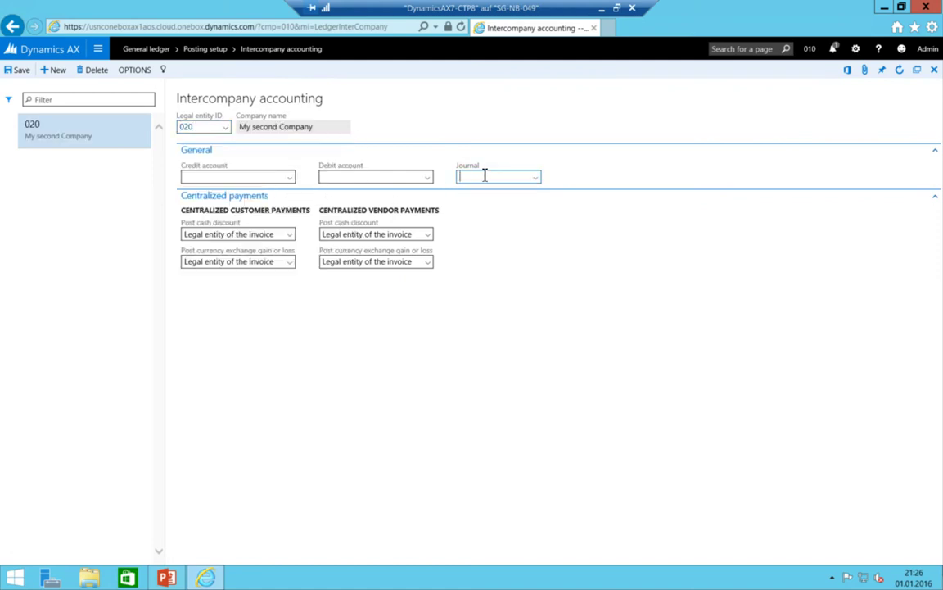
{"action": "left_click", "coordinate": [536, 179]}
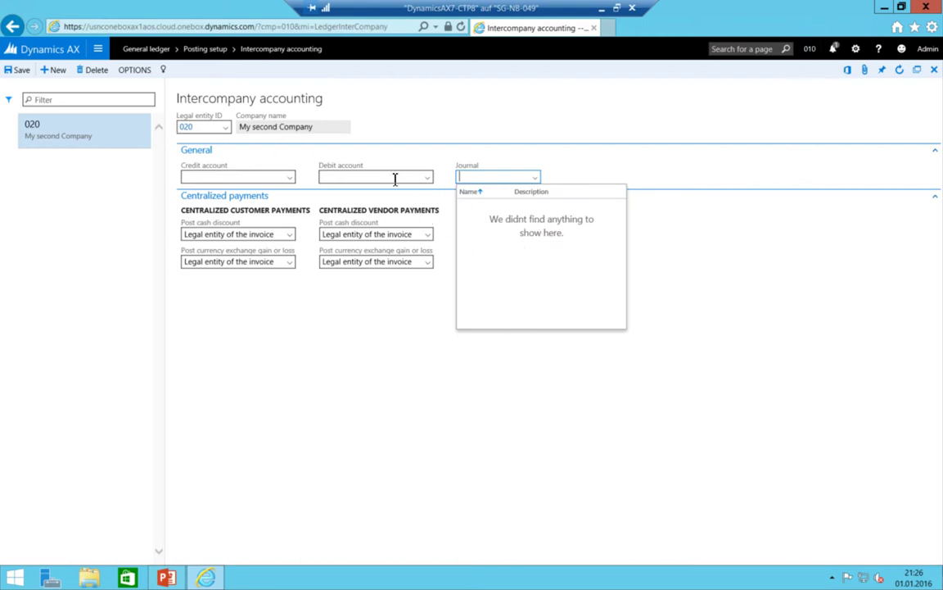
{"action": "key", "text": "Escape"}
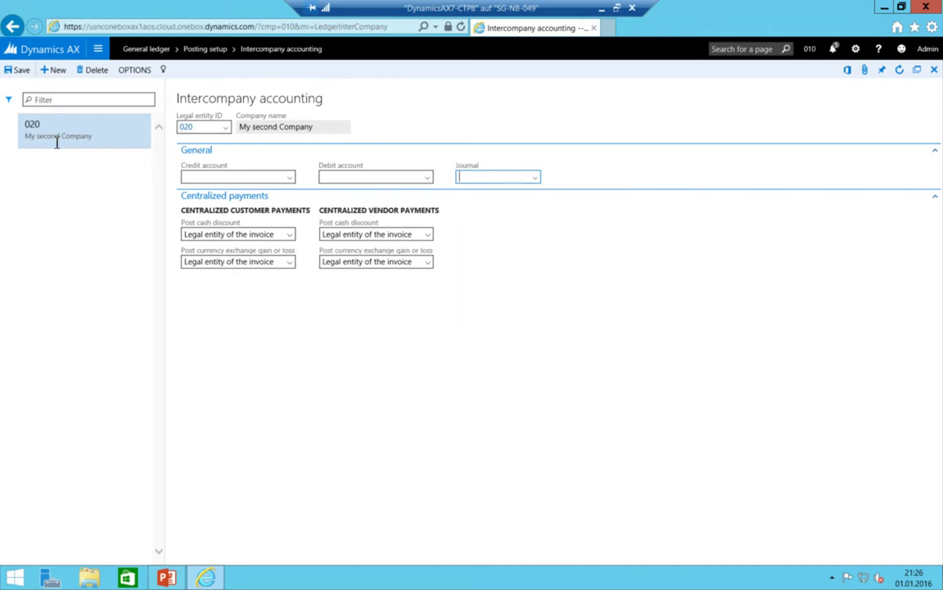
{"action": "left_click", "coordinate": [88, 70]}
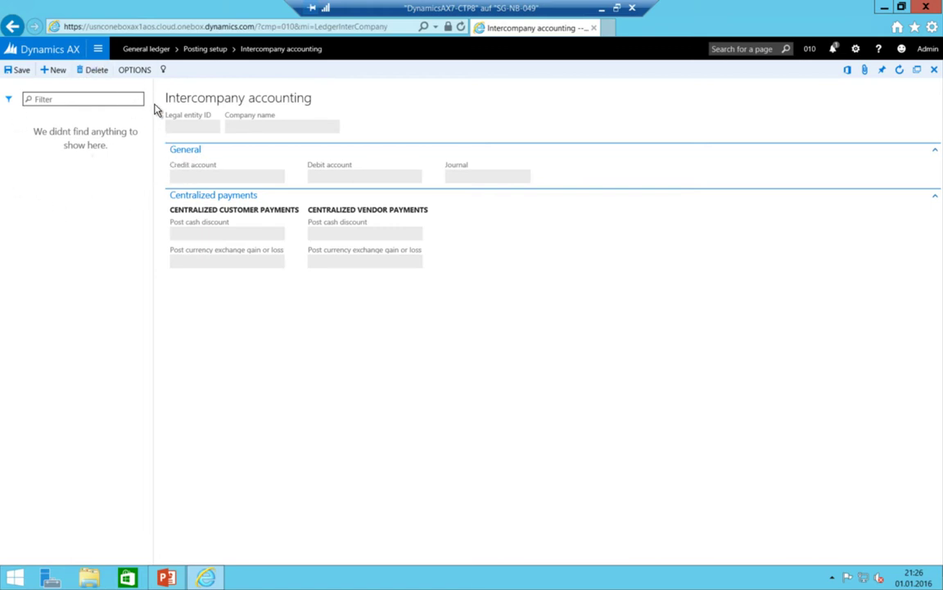
- Switch the active company to 020, My second Company
{"action": "left_click", "coordinate": [807, 50]}
{"action": "left_click", "coordinate": [792, 49]}
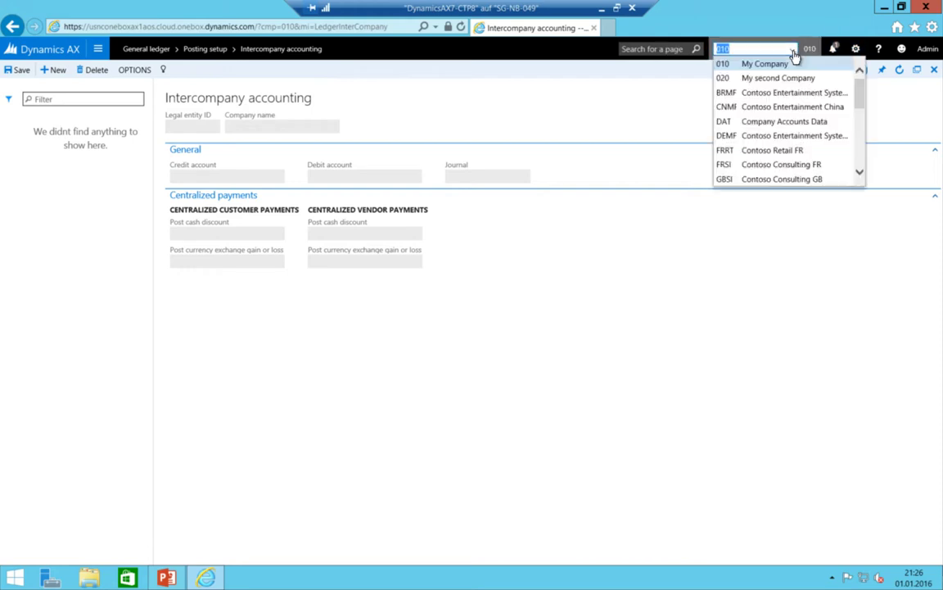
{"action": "left_click", "coordinate": [759, 90]}
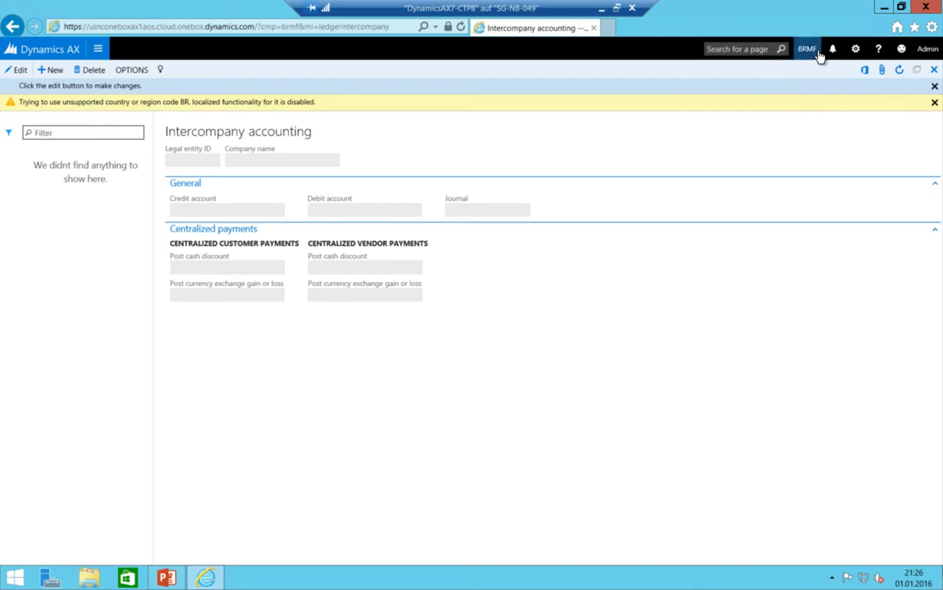
{"action": "left_click", "coordinate": [811, 50]}
{"action": "left_click", "coordinate": [791, 56]}
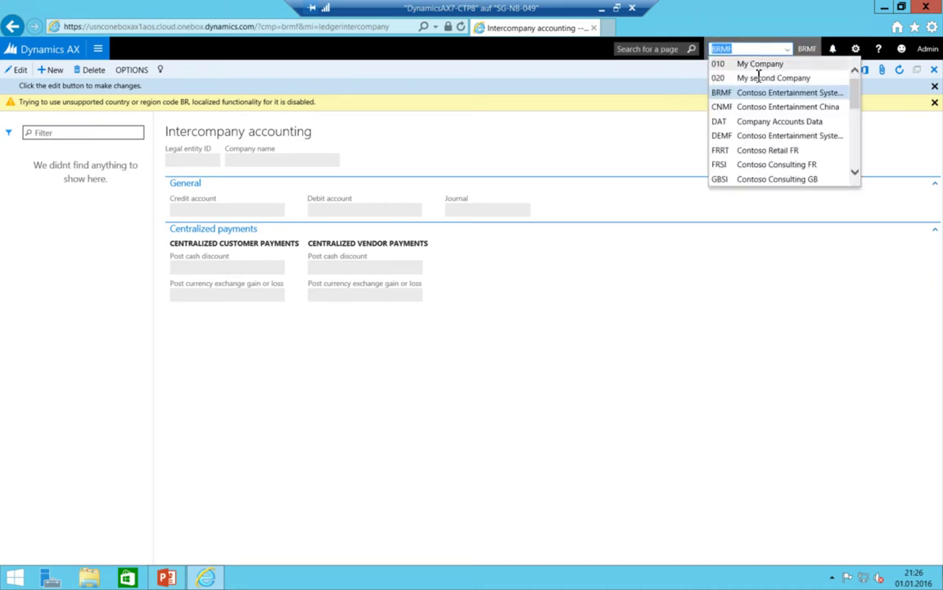
{"action": "left_click", "coordinate": [753, 76]}
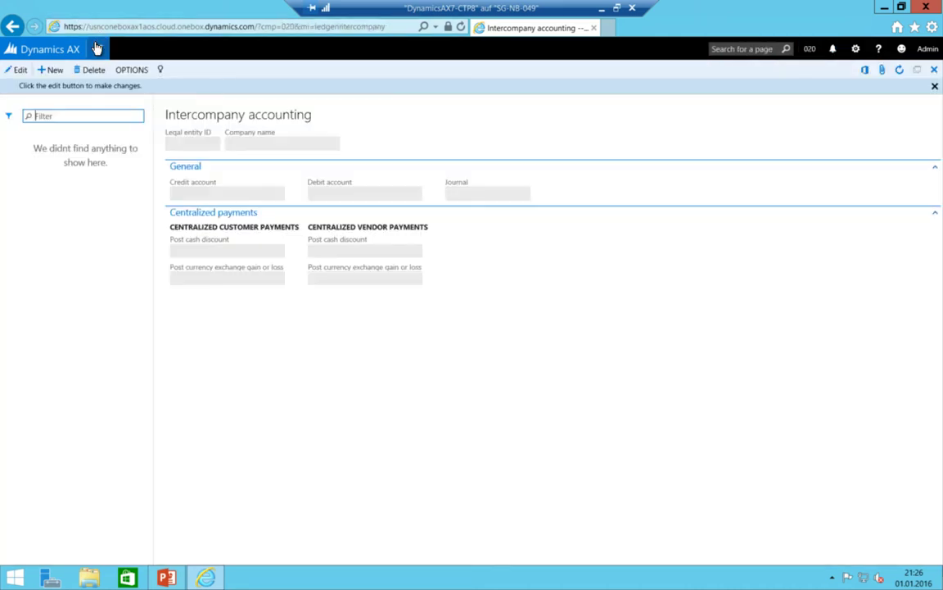
- In the general ledger's journal setup, create a new journal name 020-ICJ
{"action": "left_click", "coordinate": [98, 48]}
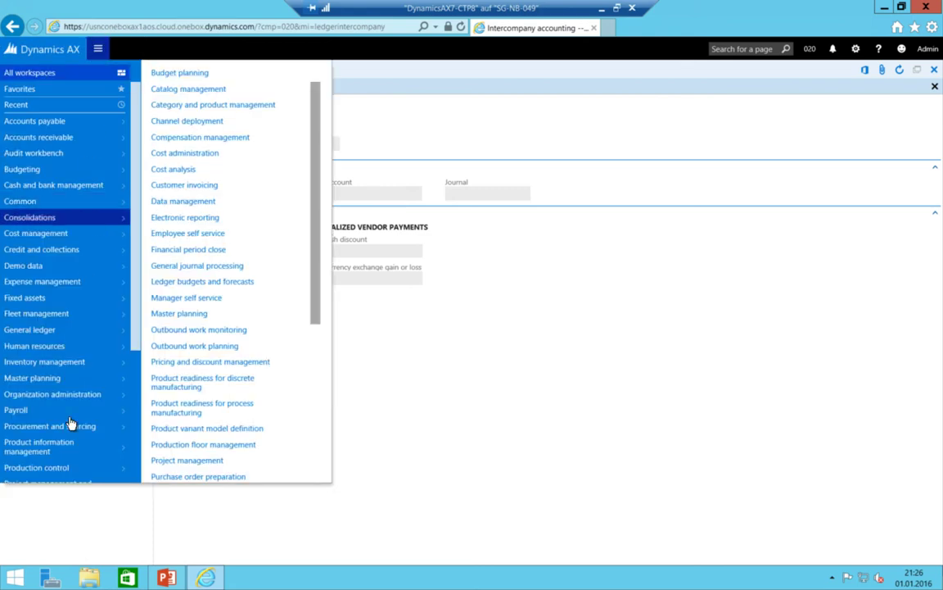
{"action": "left_click", "coordinate": [47, 329]}
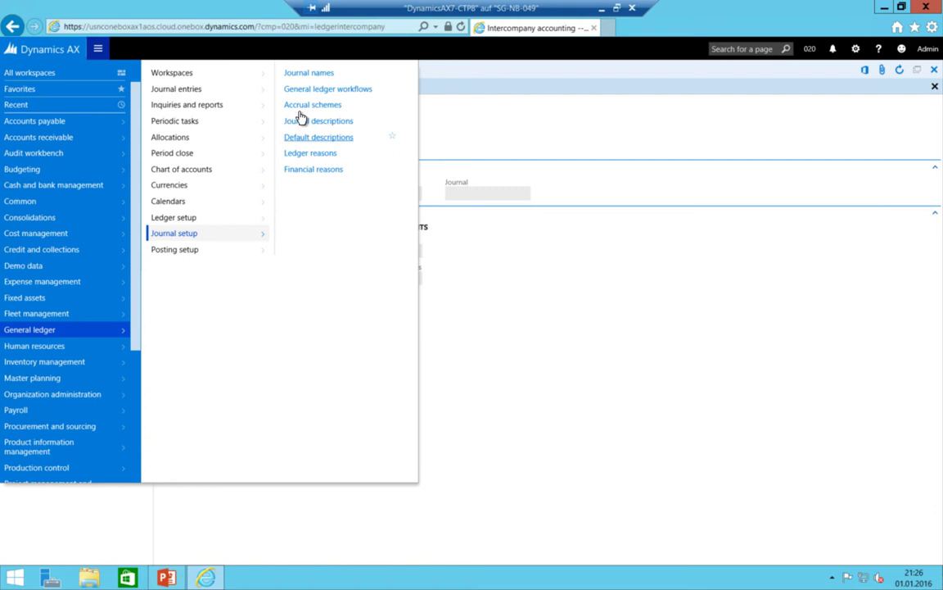
{"action": "left_click", "coordinate": [316, 73]}
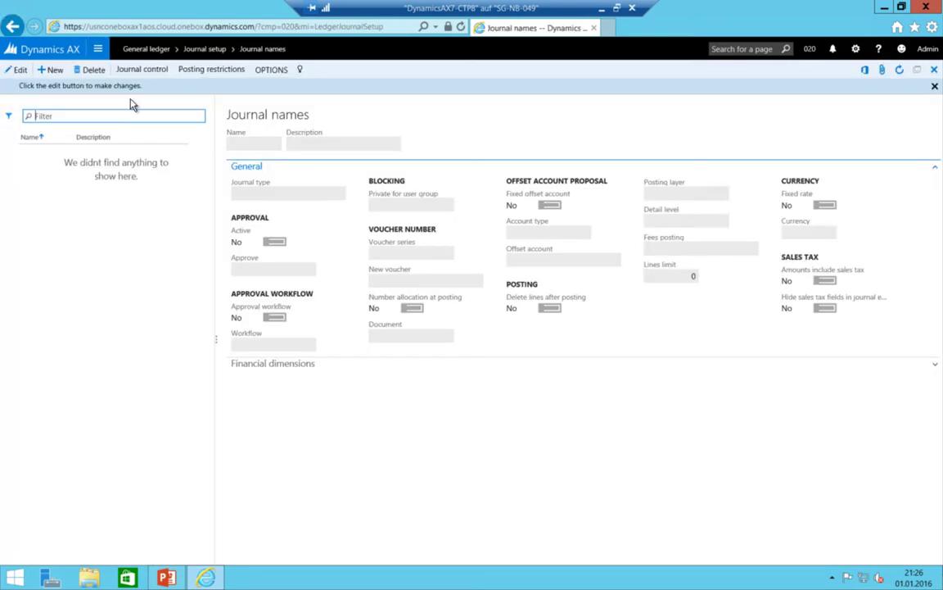
{"action": "left_click", "coordinate": [52, 70]}
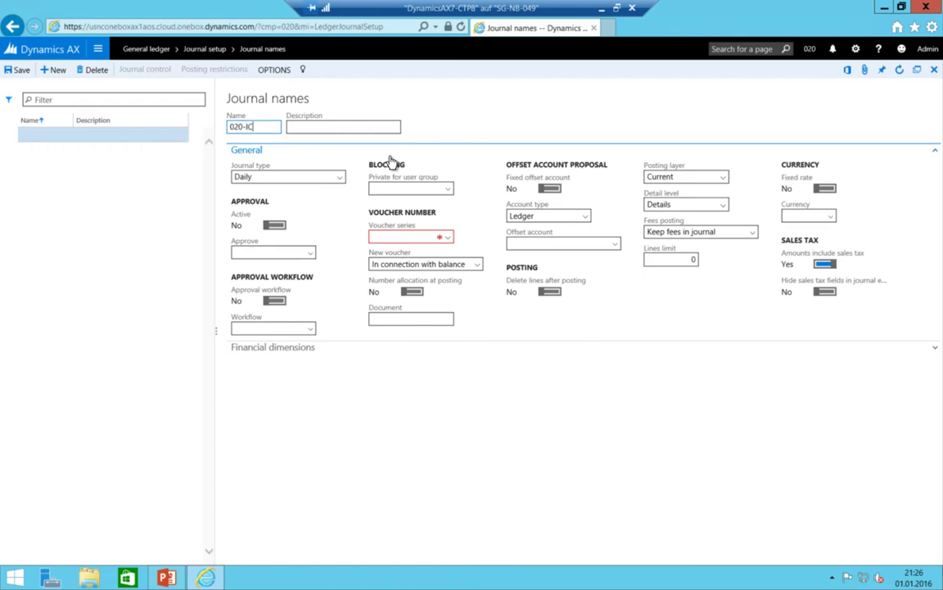
{"action": "type", "text": "020-ICJ"}
{"action": "key", "text": "Tab"}
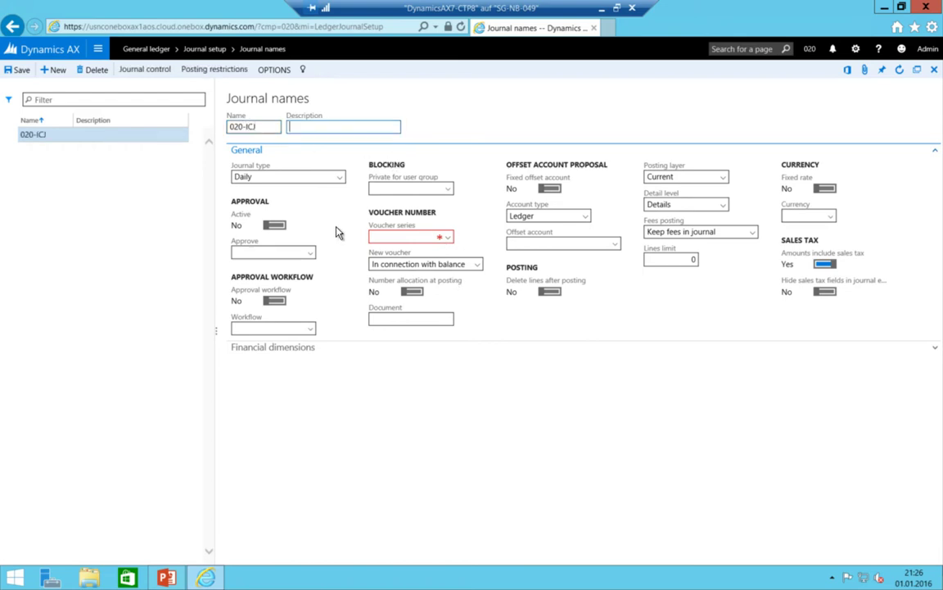
- Assign voucher series Acco_15234 to the 020-ICJ journal, describe it as "Intercompany Journal", and save it
{"action": "left_click", "coordinate": [450, 238]}
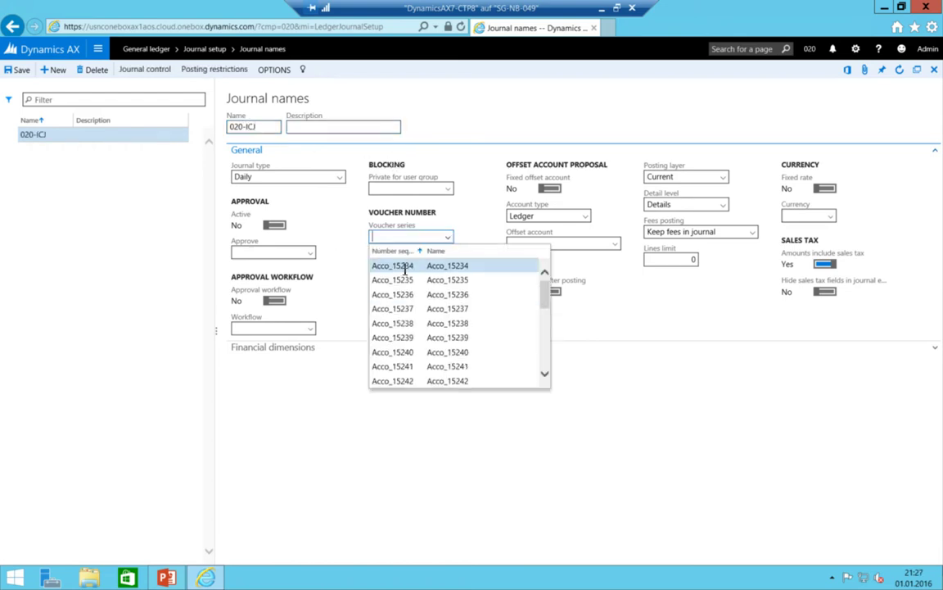
{"action": "key", "text": "Return"}
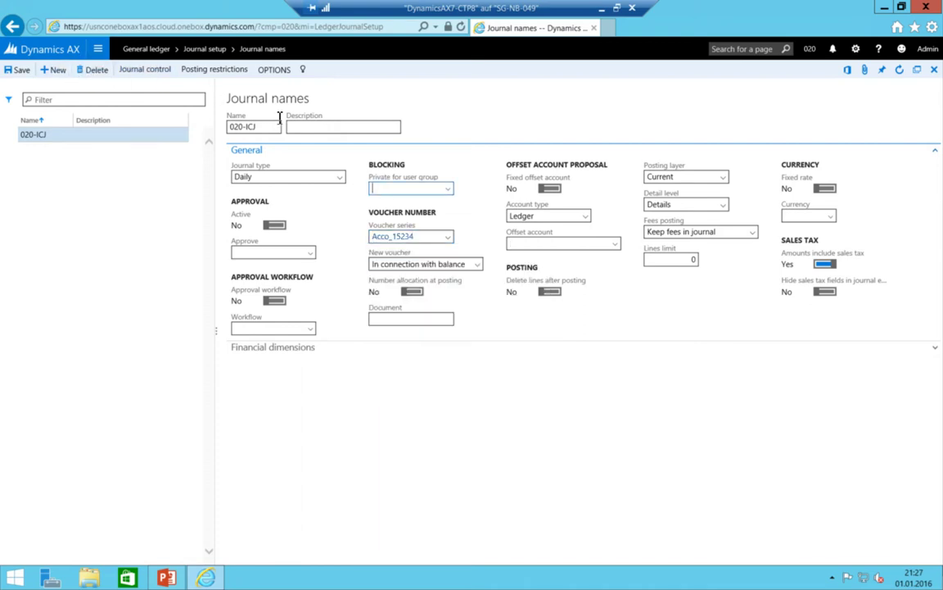
{"action": "left_click", "coordinate": [331, 128]}
{"action": "type", "text": "Interc"}
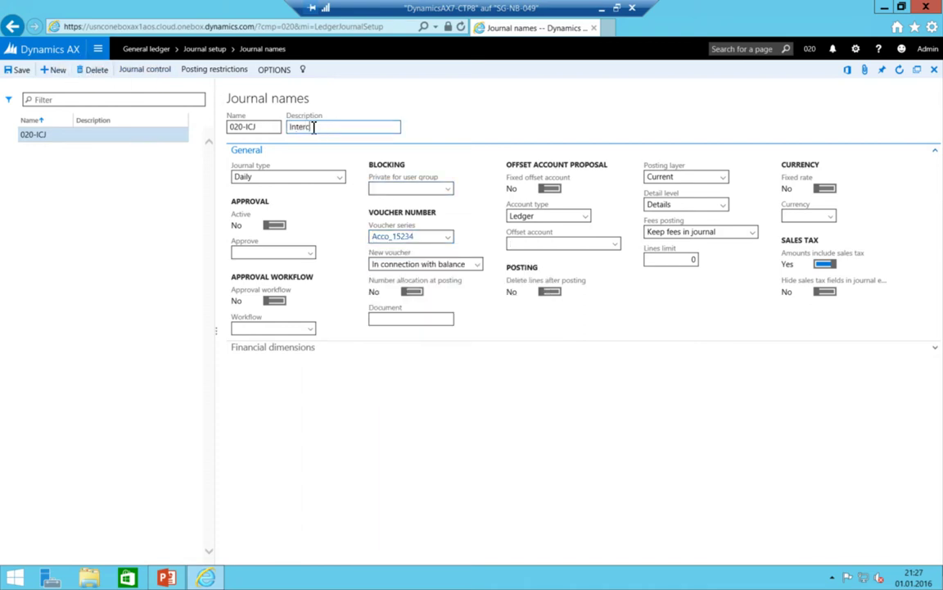
{"action": "type", "text": "ompany Journal"}
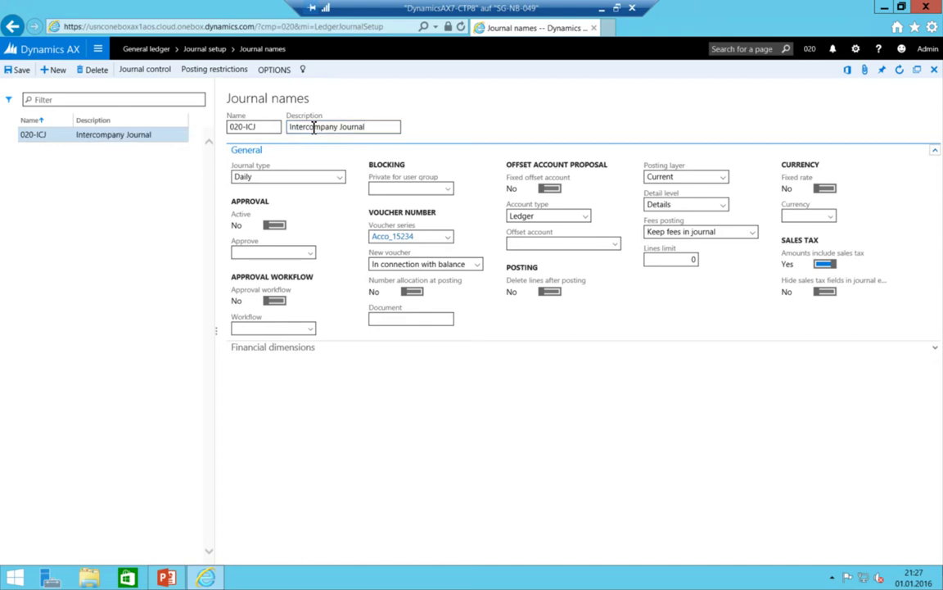
{"action": "left_click", "coordinate": [17, 71]}
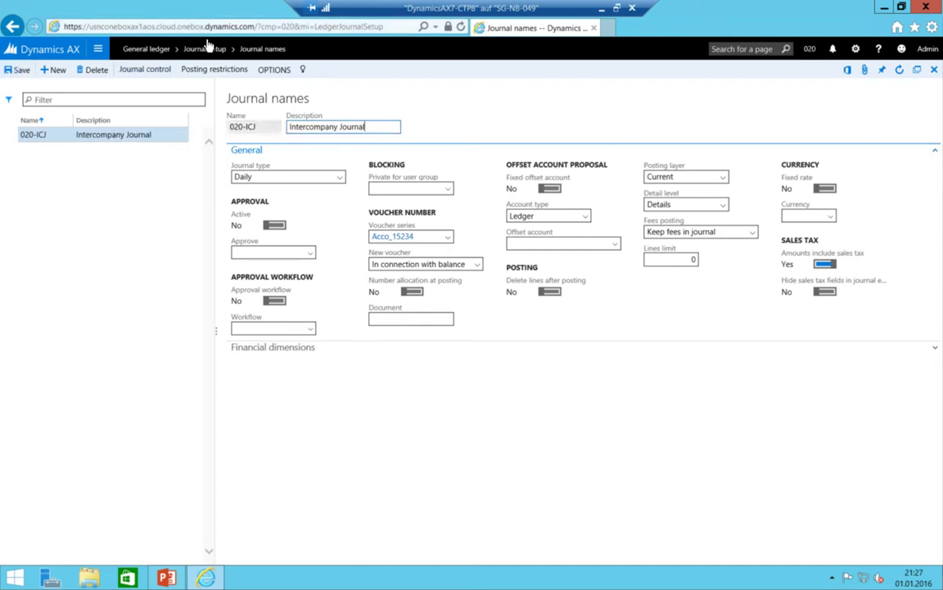
- In organization administration, create a new number sequence with the code 020-ICJ
{"action": "left_click", "coordinate": [98, 49]}
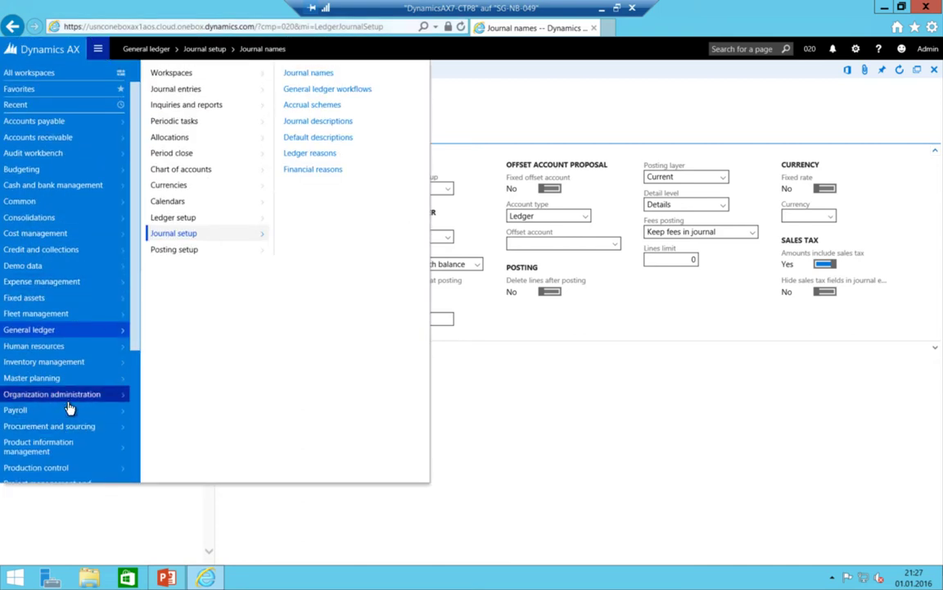
{"action": "left_click", "coordinate": [65, 394]}
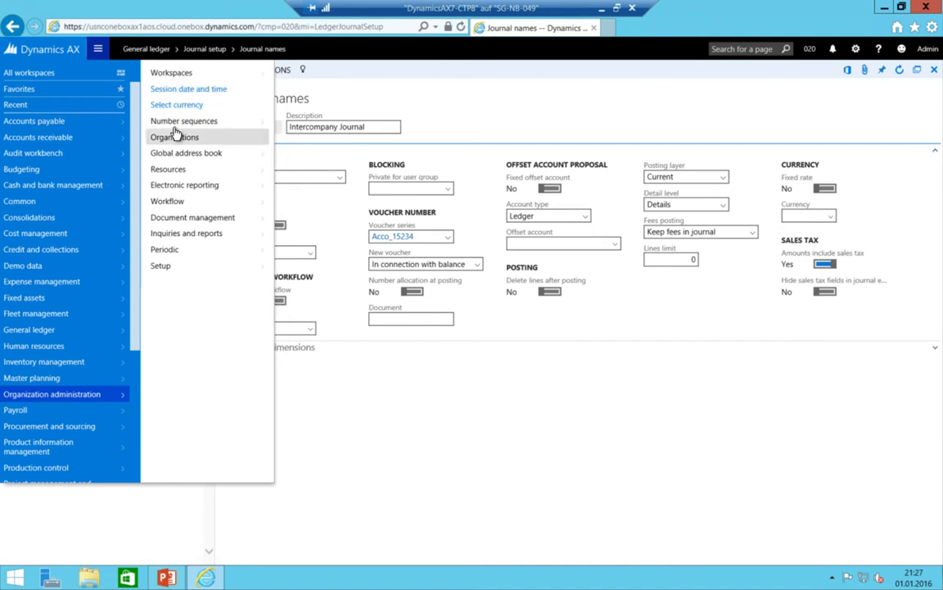
{"action": "left_click", "coordinate": [184, 121]}
{"action": "left_click", "coordinate": [295, 72]}
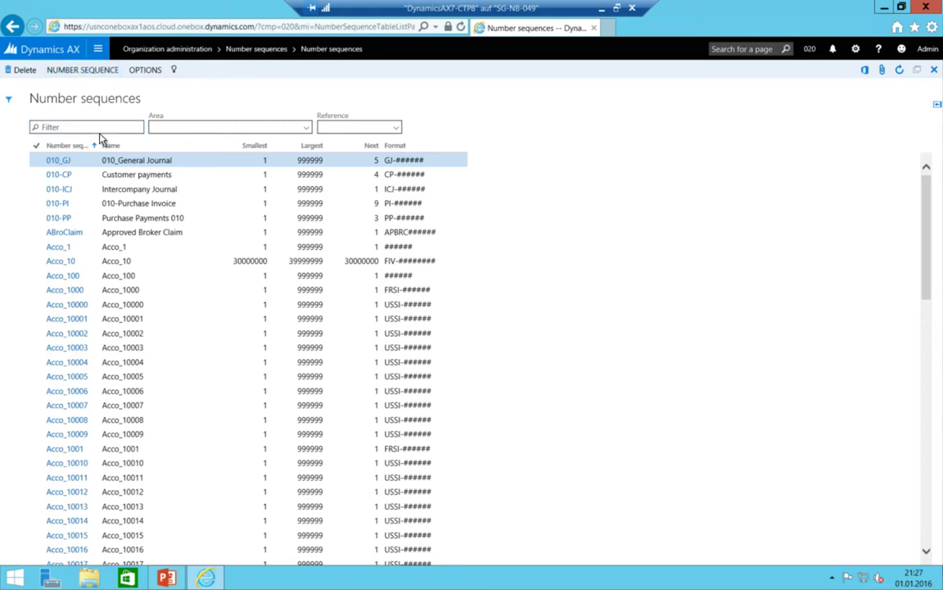
{"action": "key", "text": "alt+n"}
{"action": "type", "text": "020"}
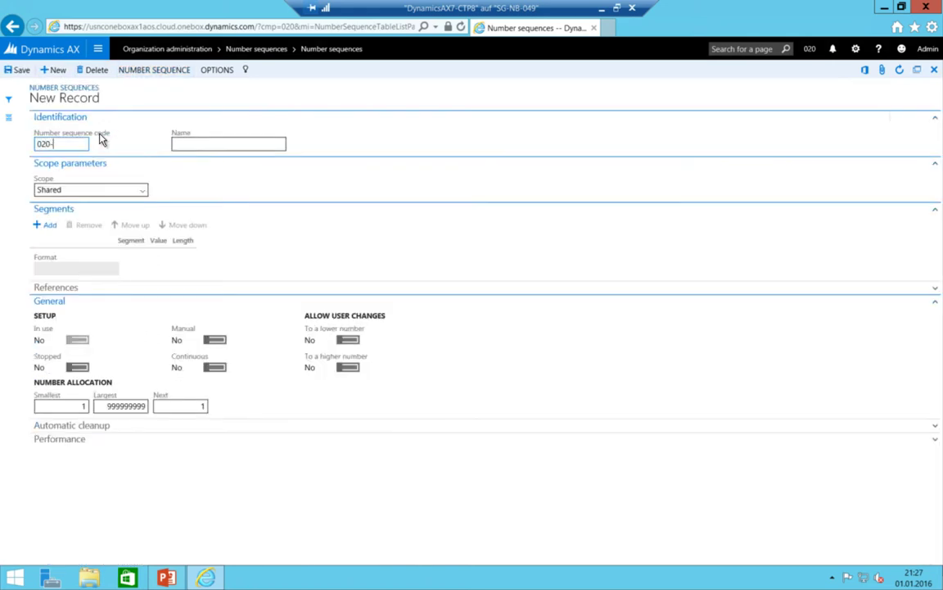
{"action": "type", "text": "-ICJ"}
- Name the new number sequence "020 Intercompany Journal"
{"action": "key", "text": "Tab"}
{"action": "type", "text": "Inte"}
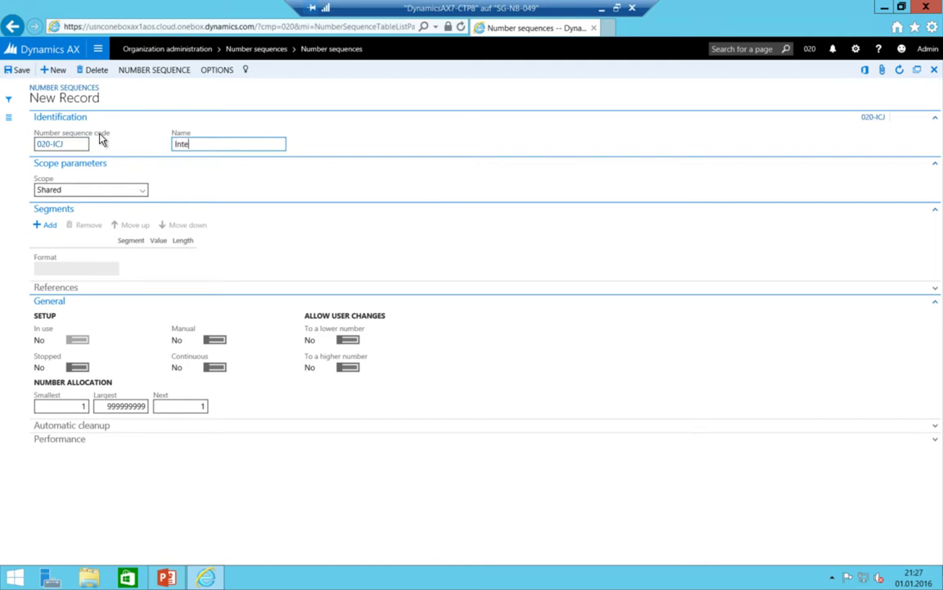
{"action": "type", "text": "rcompany Journal"}
{"action": "key", "text": "Home"}
{"action": "type", "text": "020"}
{"action": "key", "text": "Tab"}
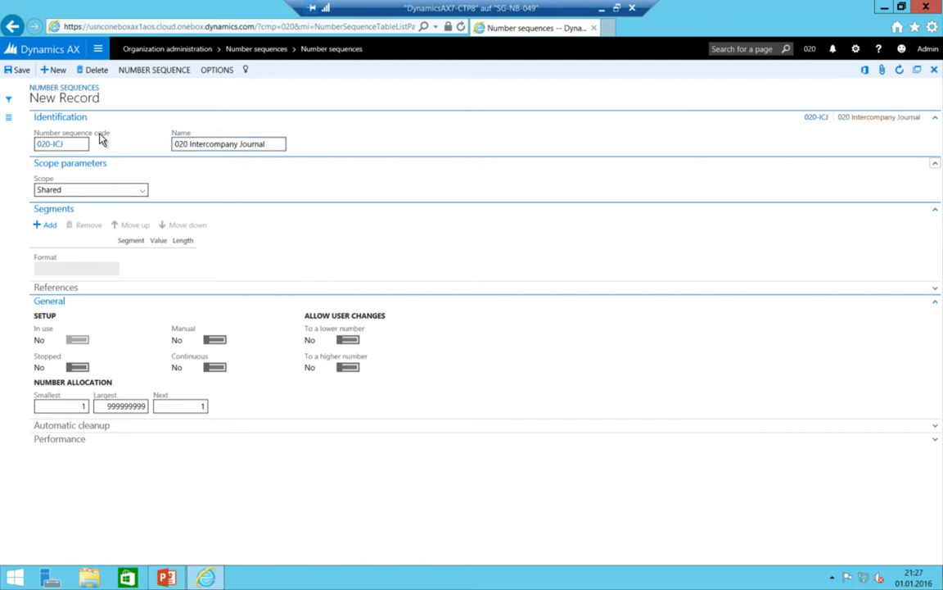
- Set the number sequence's scope to Company and assign it to company 020
{"action": "key", "text": "alt+Down"}
{"action": "key", "text": "Down"}
{"action": "key", "text": "Return"}
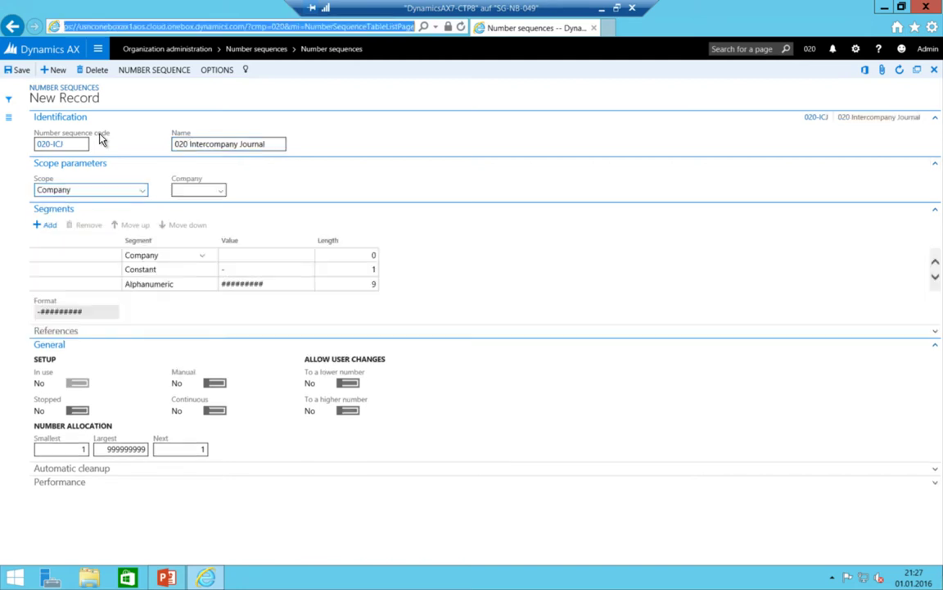
{"action": "left_click", "coordinate": [194, 190]}
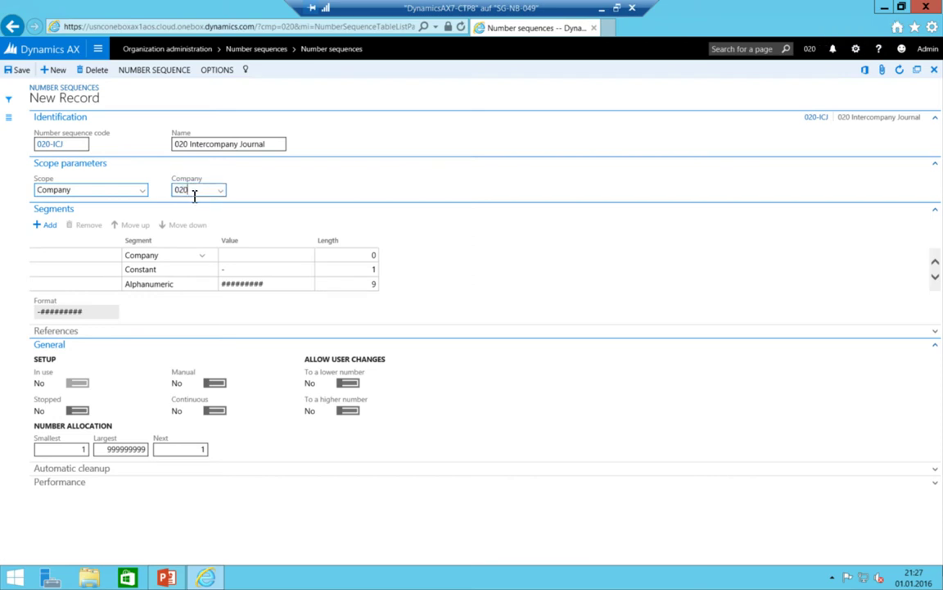
{"action": "type", "text": "020"}
- Remove the Company segment from the number sequence and set the Constant segment's value to ICJ-
{"action": "left_click", "coordinate": [160, 253]}
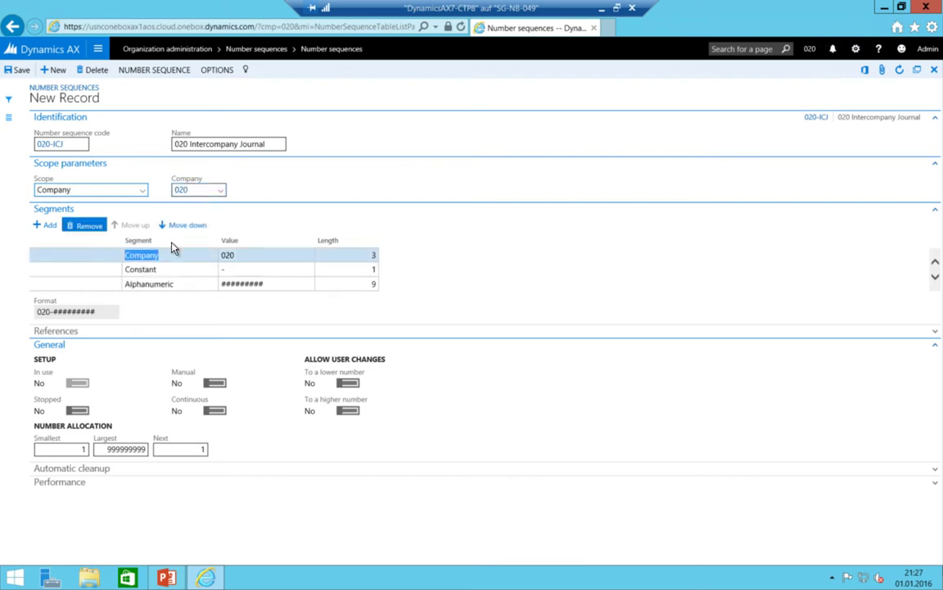
{"action": "key", "text": "alt+Delete"}
{"action": "left_click", "coordinate": [245, 254]}
{"action": "key", "text": "Down"}
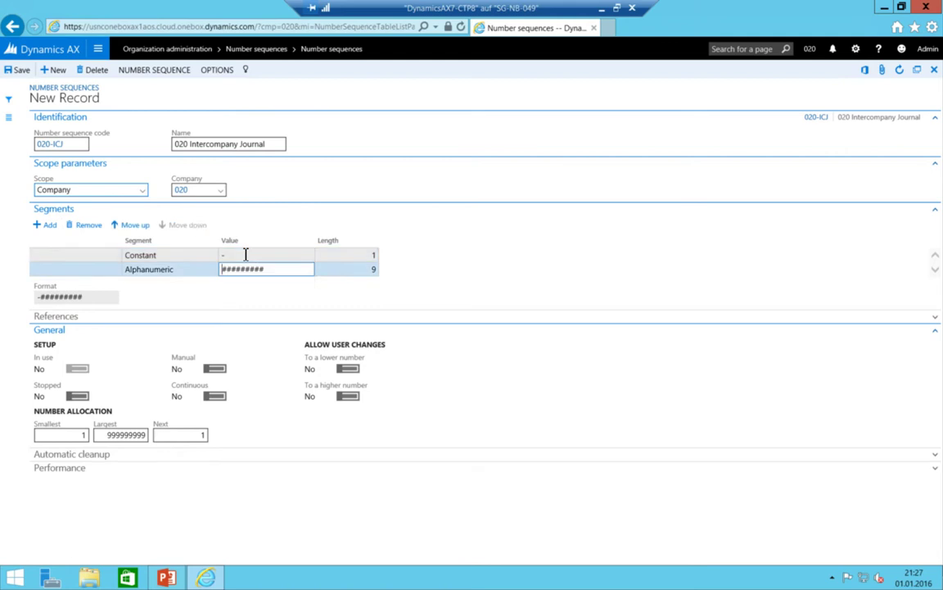
{"action": "key", "text": "Up"}
{"action": "type", "text": "ICJ"}
{"action": "key", "text": "Down"}
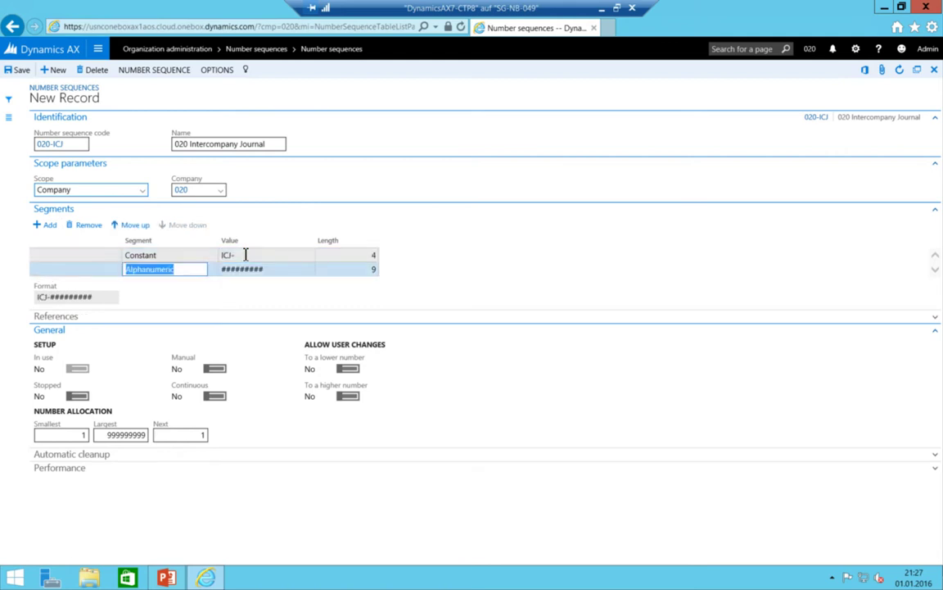
- Shorten the Alphanumeric segment's value to six placeholders, ######
{"action": "key", "text": "End"}
{"action": "key", "text": "BackSpace"}
{"action": "key", "text": "BackSpace"}
{"action": "key", "text": "BackSpace"}
{"action": "key", "text": "Tab"}
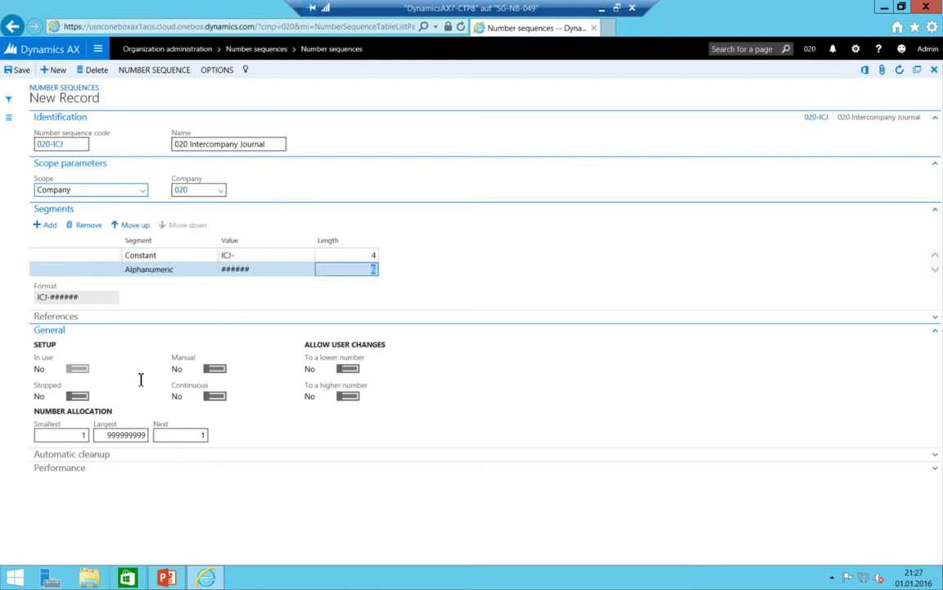
- Set the largest number to 999999, make the number sequence continuous, and save it
{"action": "left_click", "coordinate": [113, 434]}
{"action": "left_click", "coordinate": [148, 435]}
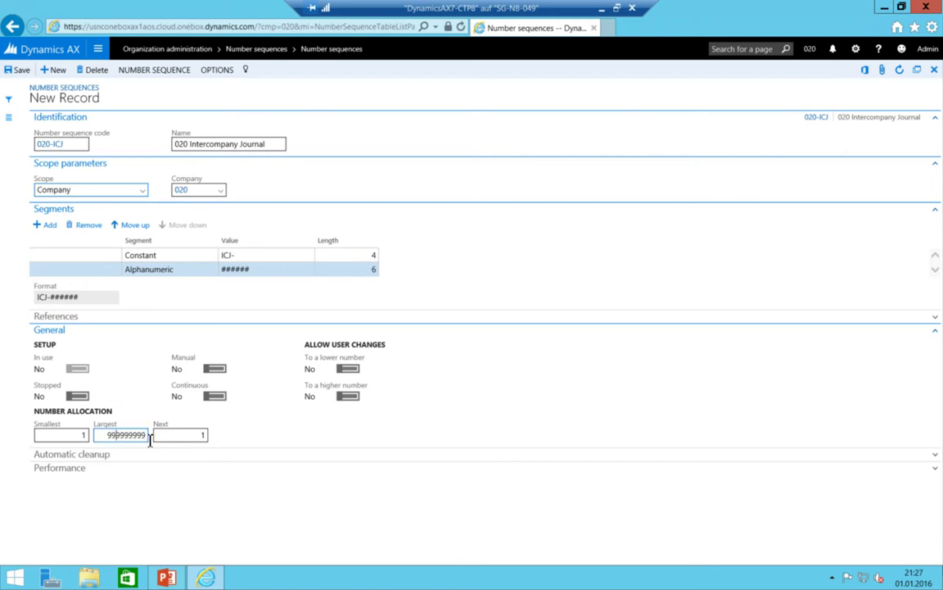
{"action": "key", "text": "BackSpace"}
{"action": "left_click", "coordinate": [214, 395]}
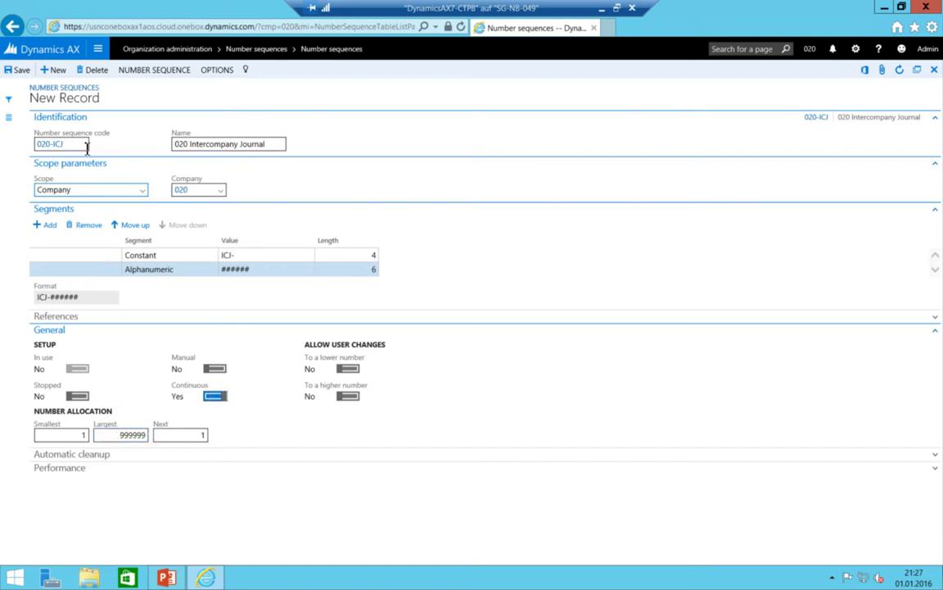
{"action": "left_click", "coordinate": [9, 69]}
- Return to the general ledger's journal names and set the 020-ICJ journal's voucher series to 020-ICJ
{"action": "left_click", "coordinate": [97, 48]}
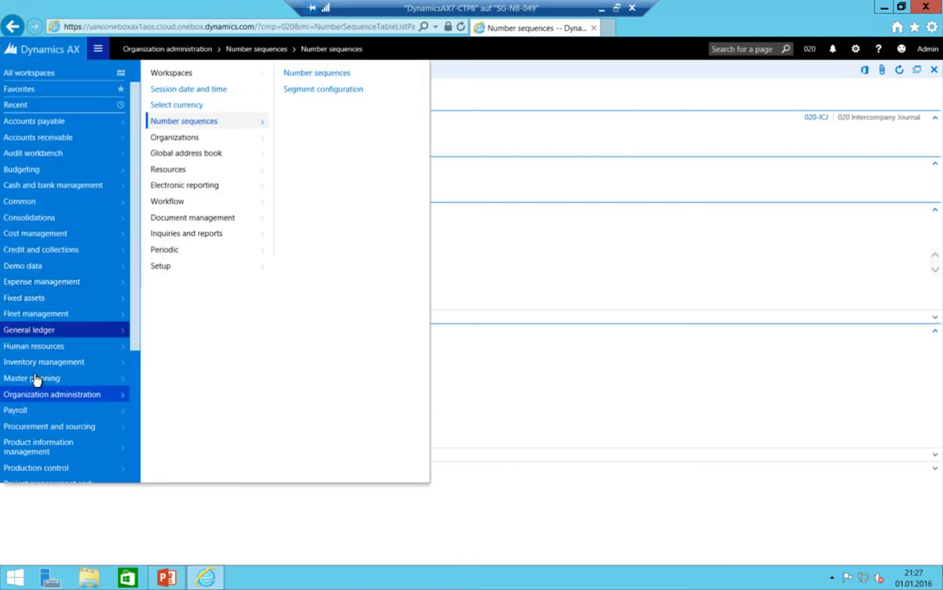
{"action": "left_click", "coordinate": [18, 330]}
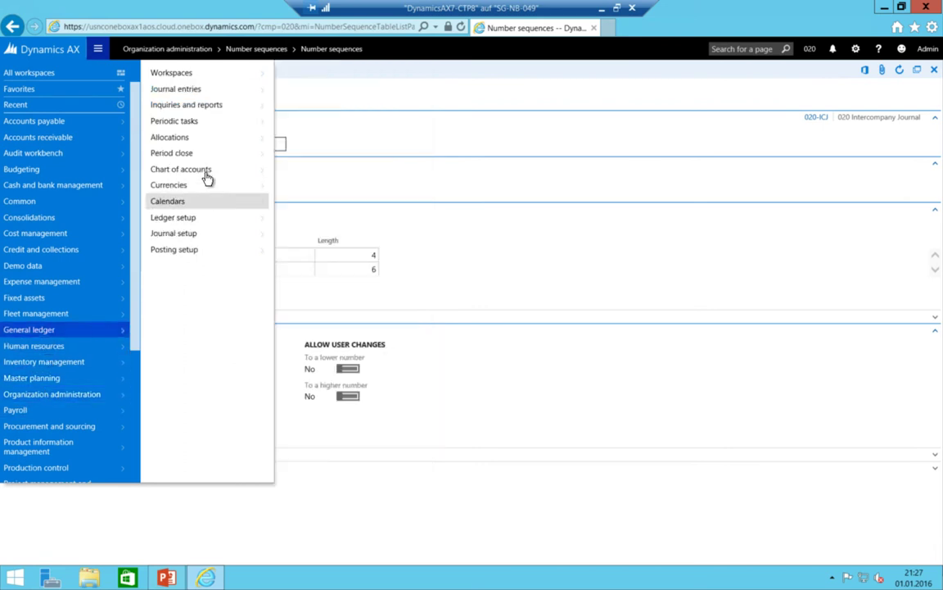
{"action": "left_click", "coordinate": [181, 236]}
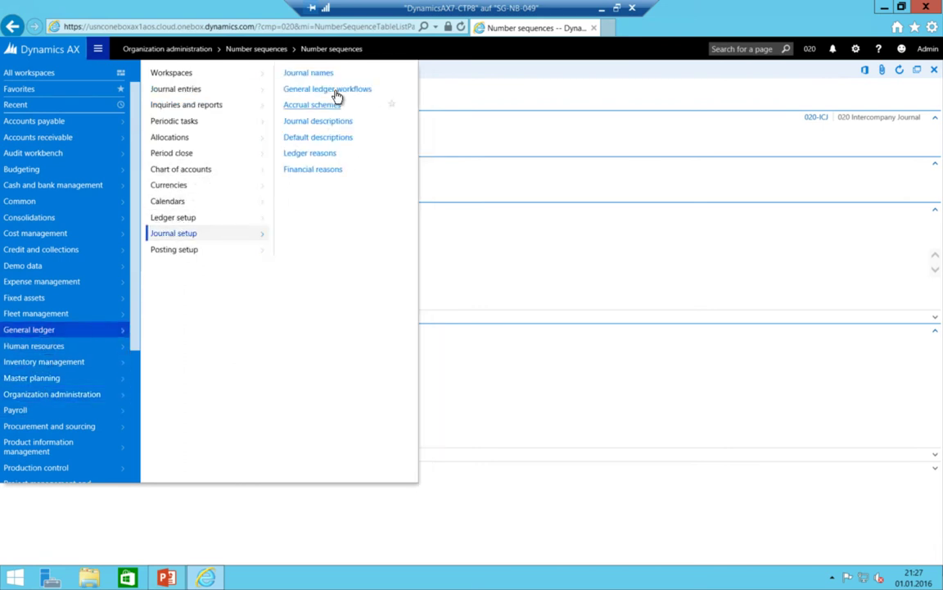
{"action": "left_click", "coordinate": [295, 78]}
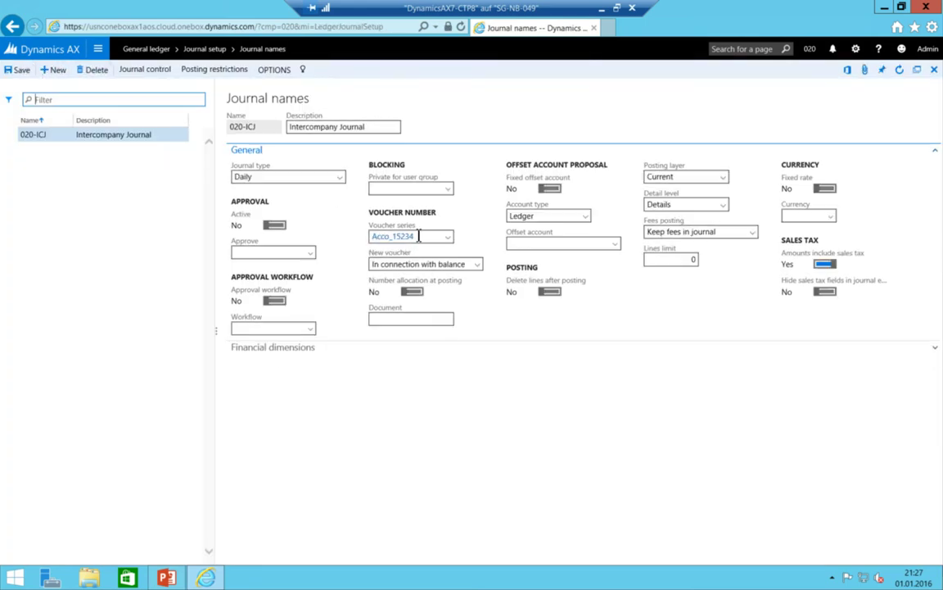
{"action": "type", "text": "020-"}
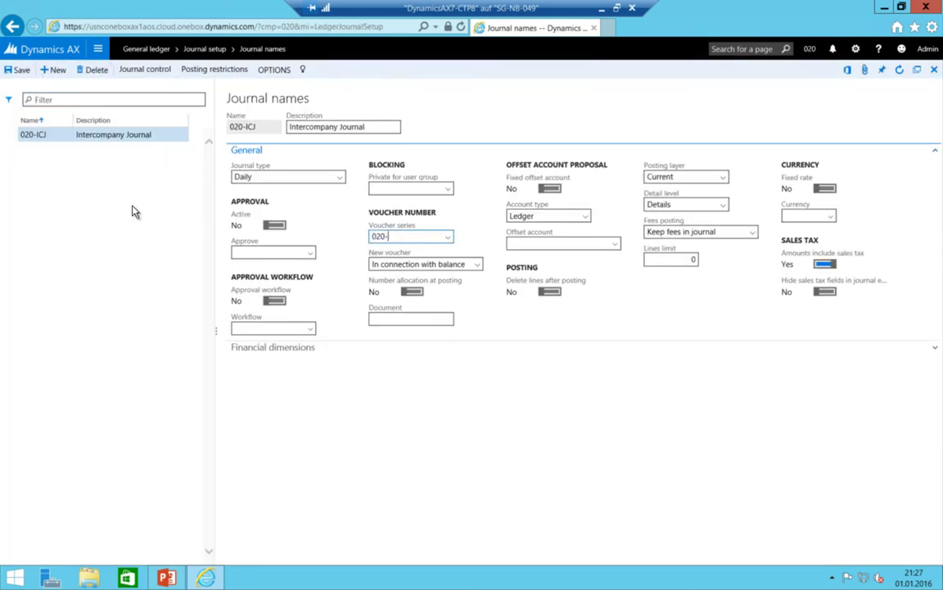
{"action": "type", "text": "ICJ"}
{"action": "key", "text": "Tab"}
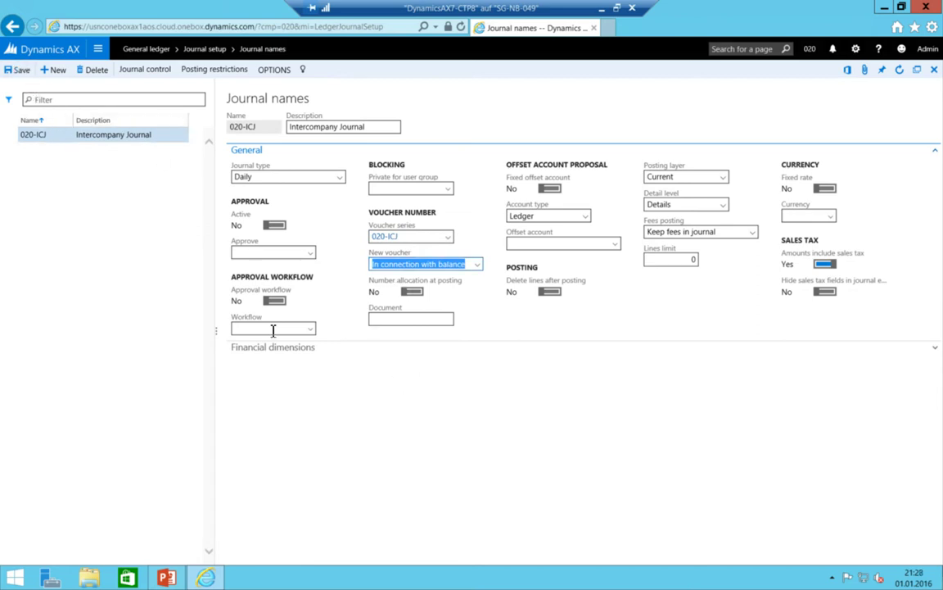
- Open intercompany accounting in the general ledger's posting setup and create a new record for legal entity 010
{"action": "left_click", "coordinate": [99, 47]}
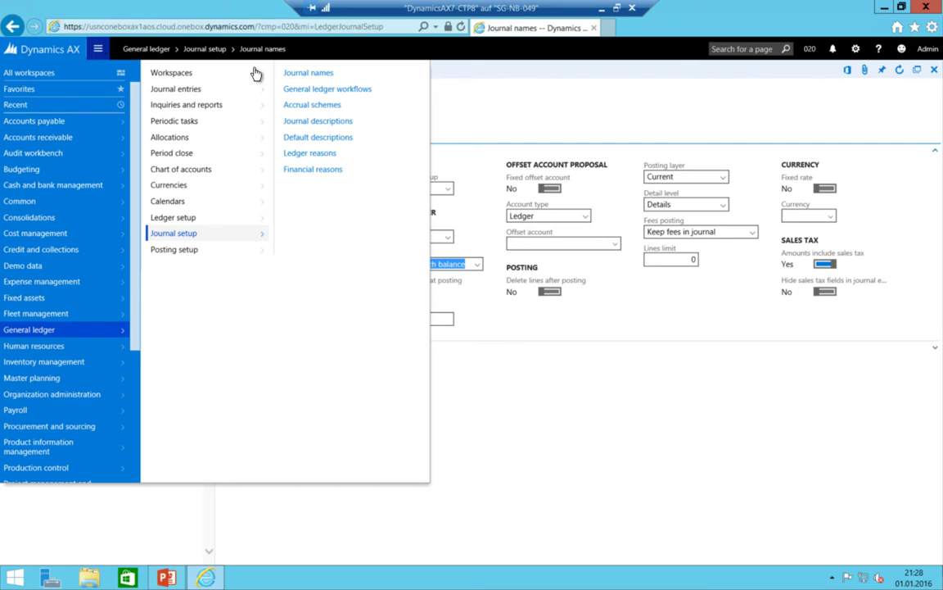
{"action": "left_click", "coordinate": [179, 248]}
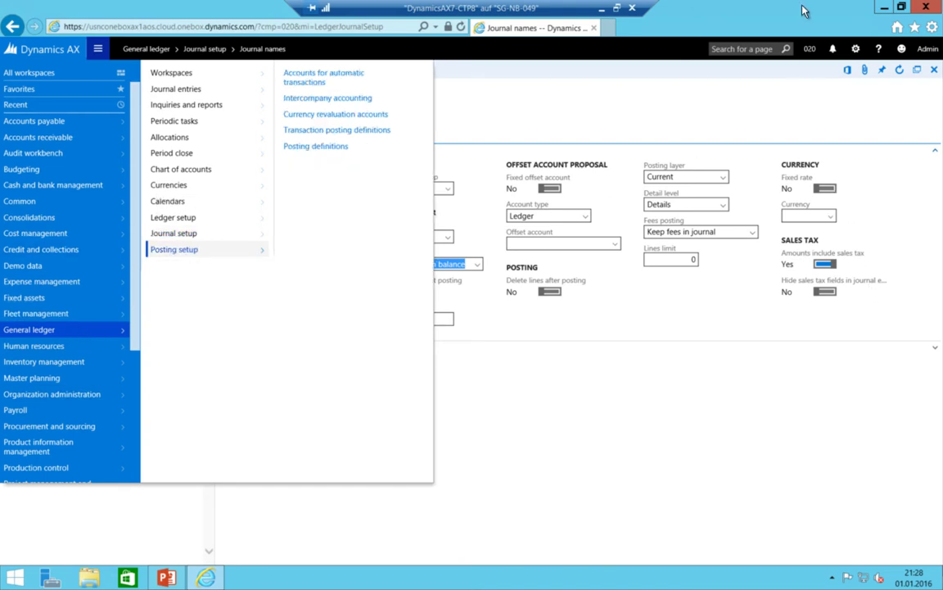
{"action": "left_click", "coordinate": [334, 97]}
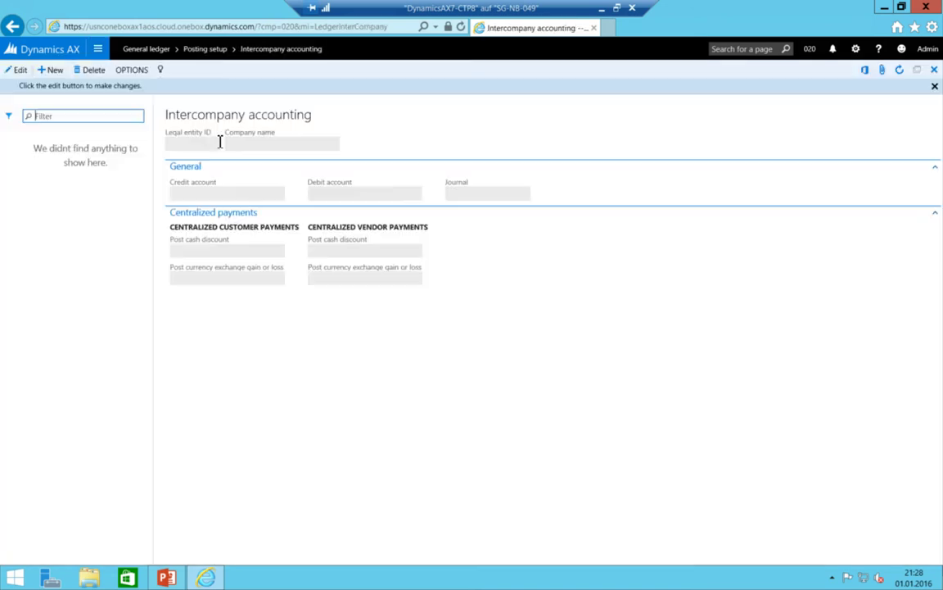
{"action": "left_click", "coordinate": [51, 70]}
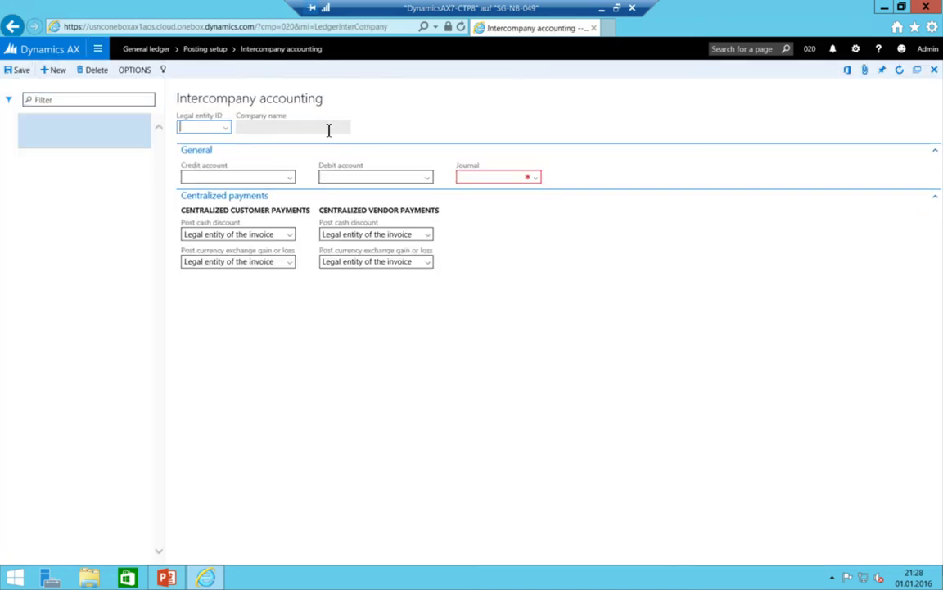
{"action": "type", "text": "010"}
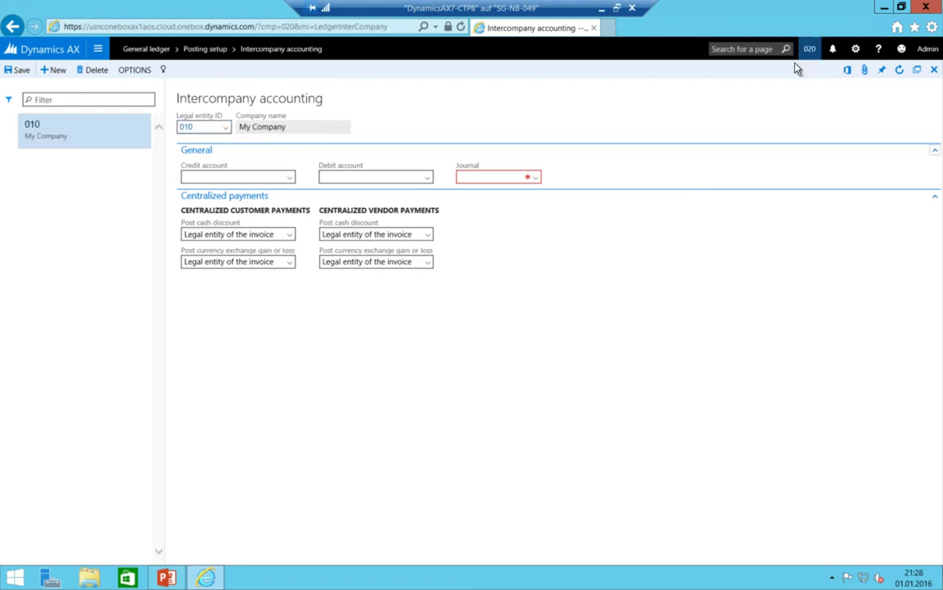
- Set the credit account of the legal entity 010 record to 24020 and check it in the account lookup
{"action": "left_click", "coordinate": [290, 179]}
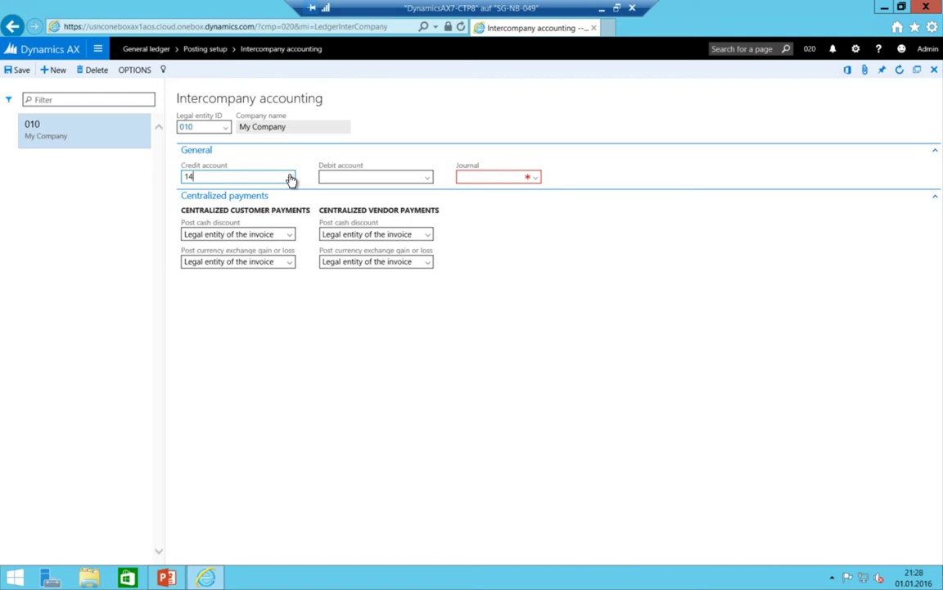
{"action": "type", "text": "24020"}
{"action": "key", "text": "Tab"}
{"action": "key", "text": "shift+Tab"}
{"action": "left_click", "coordinate": [291, 178]}
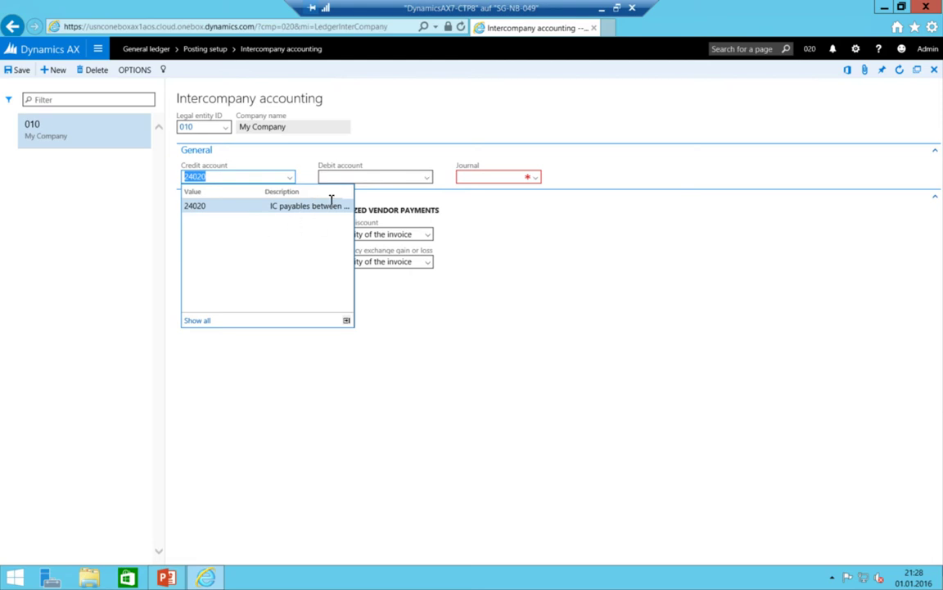
- Set the debit account to 14020, choose ICJ as the journal, and save the intercompany record
{"action": "left_click", "coordinate": [345, 176]}
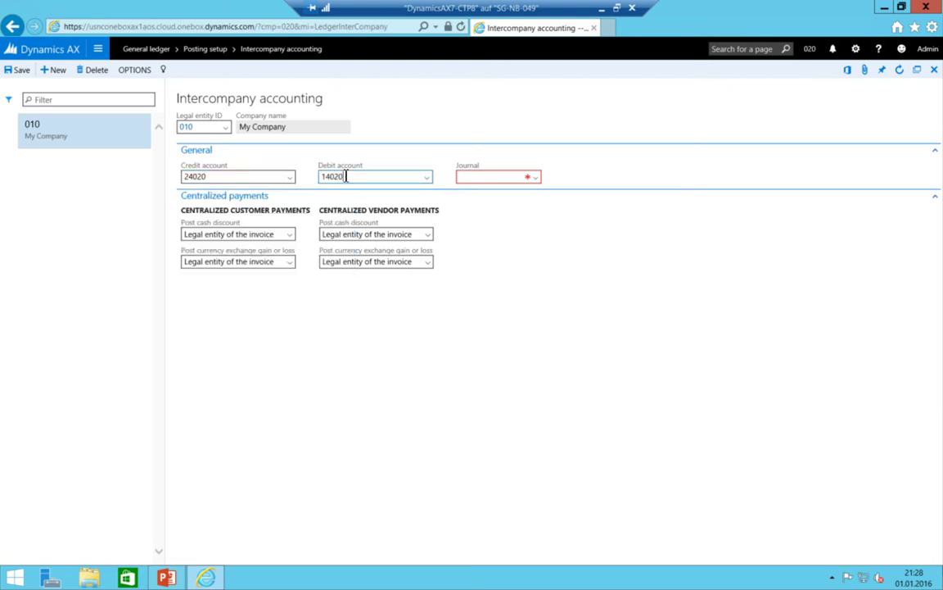
{"action": "key", "text": "Tab"}
{"action": "key", "text": "alt+Down"}
{"action": "key", "text": "Down"}
{"action": "key", "text": "Down"}
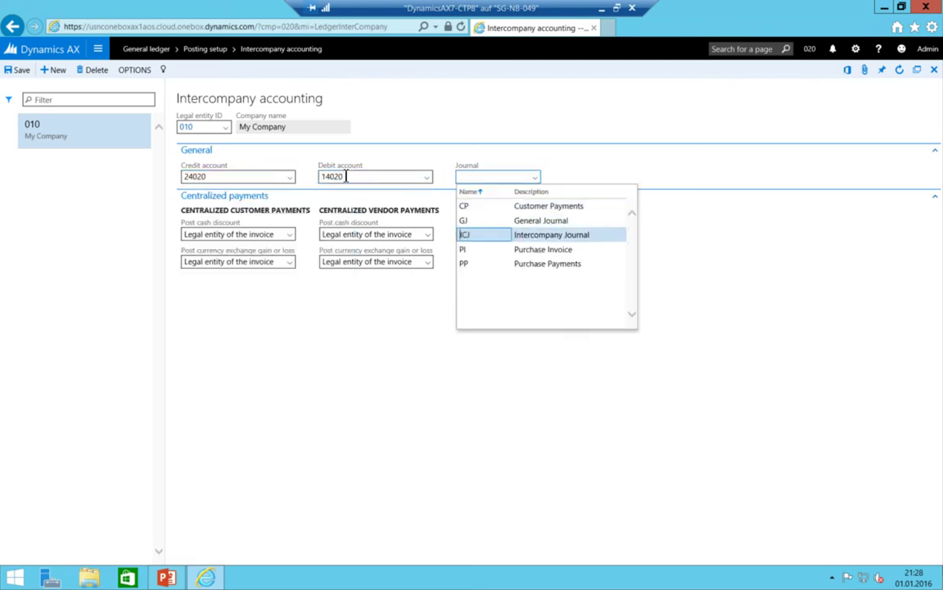
{"action": "left_click", "coordinate": [477, 238]}
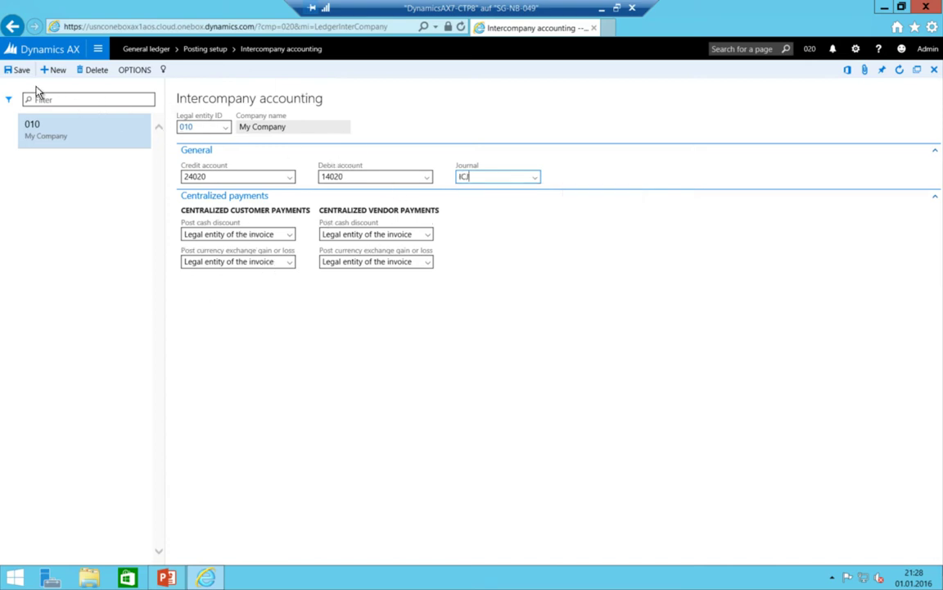
{"action": "left_click", "coordinate": [20, 70]}
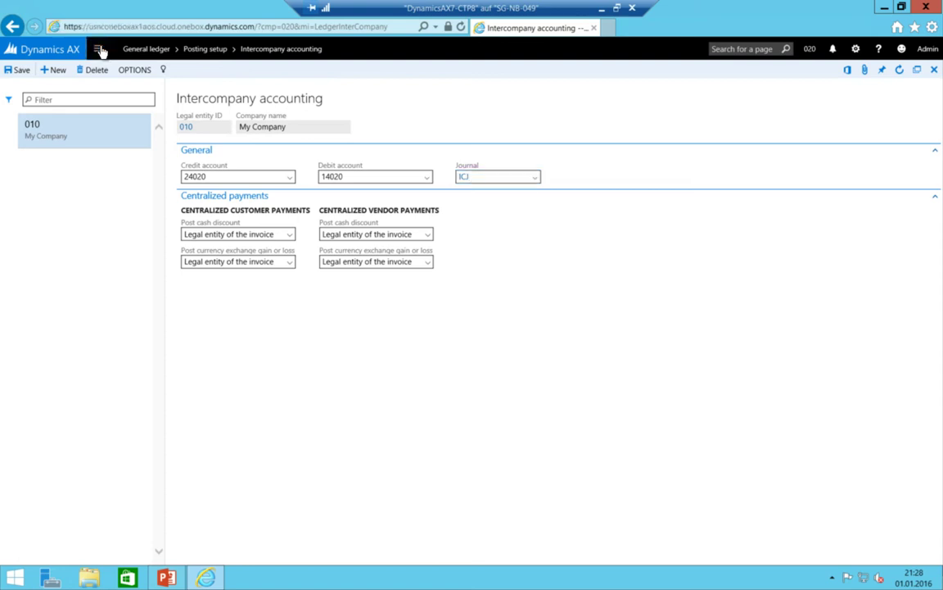
- Switch the active company to 010 while staying in intercompany accounting
{"action": "left_click", "coordinate": [98, 49]}
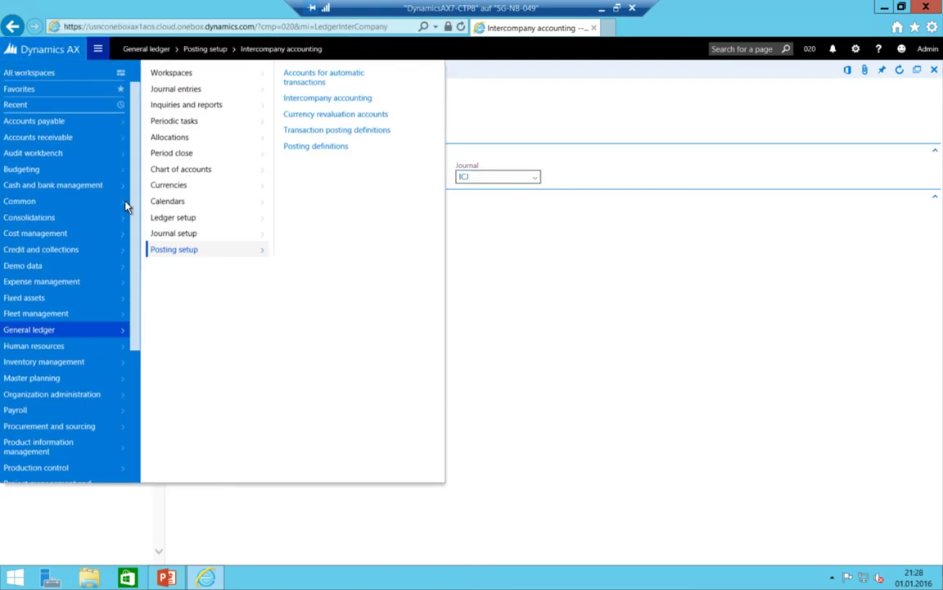
{"action": "left_click", "coordinate": [811, 63]}
{"action": "left_click", "coordinate": [806, 50]}
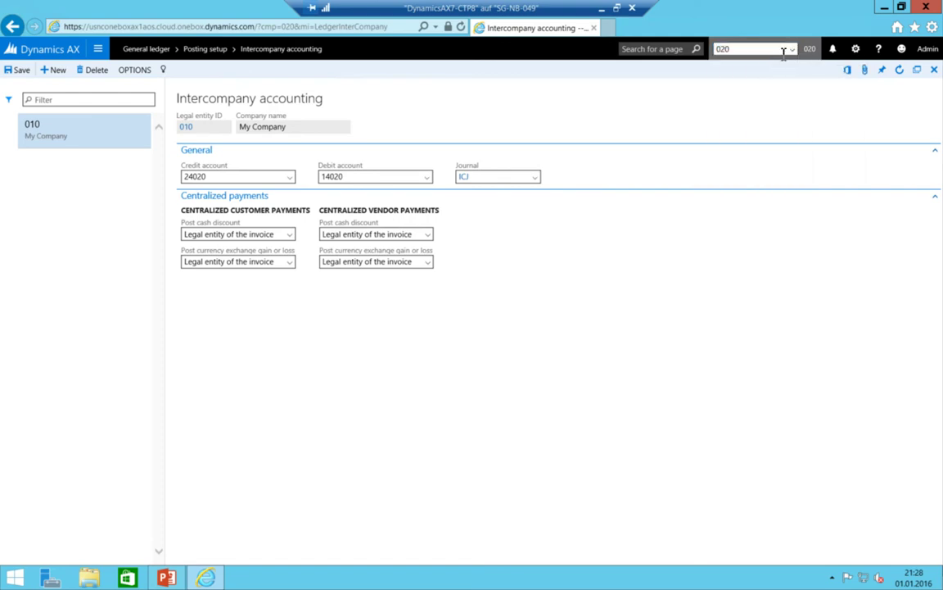
{"action": "left_click", "coordinate": [789, 49]}
{"action": "left_click", "coordinate": [751, 65]}
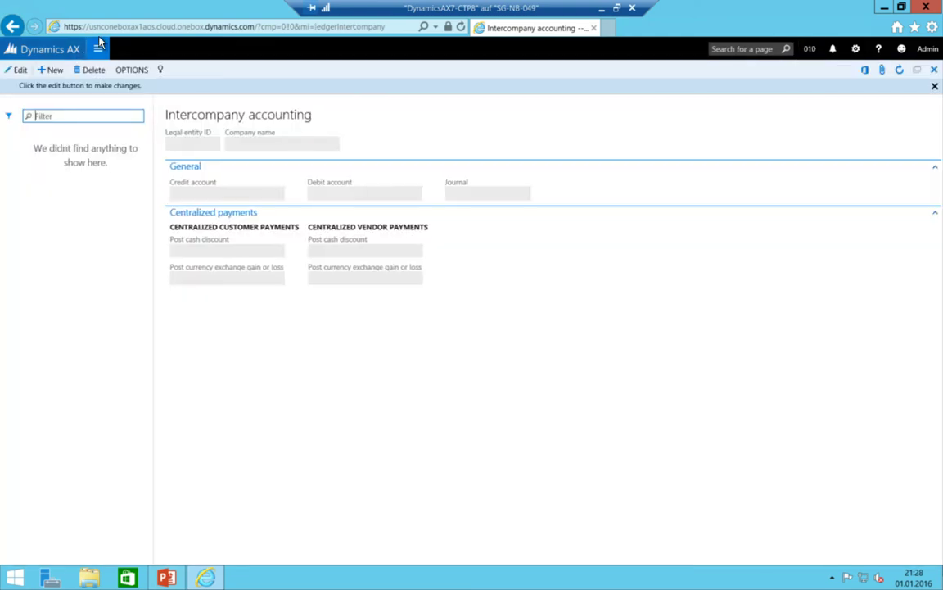
{"action": "left_click", "coordinate": [98, 49]}
{"action": "left_click", "coordinate": [364, 361]}
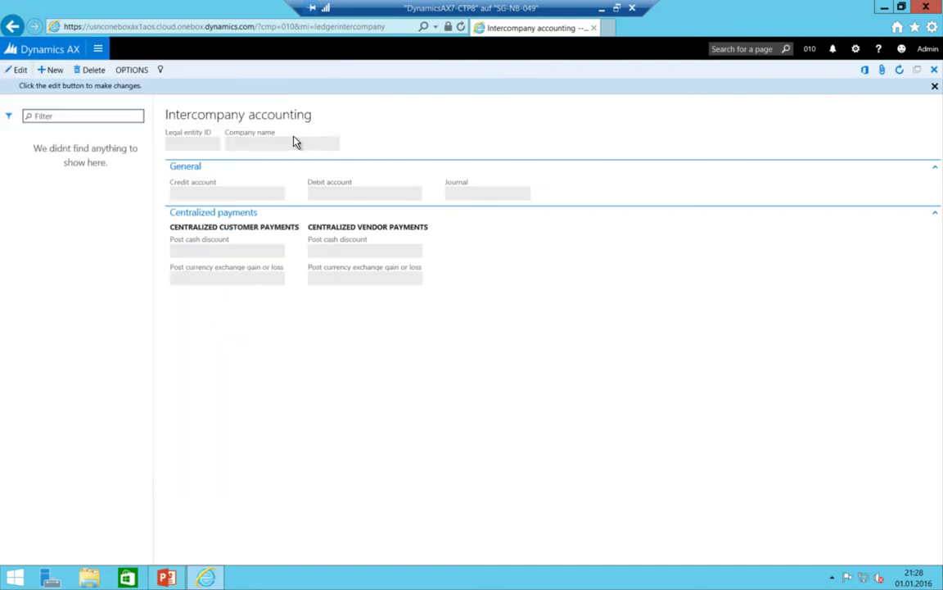
- Create an intercompany accounting record for legal entity 020 with credit account 24020 and debit account 14020
{"action": "left_click", "coordinate": [49, 71]}
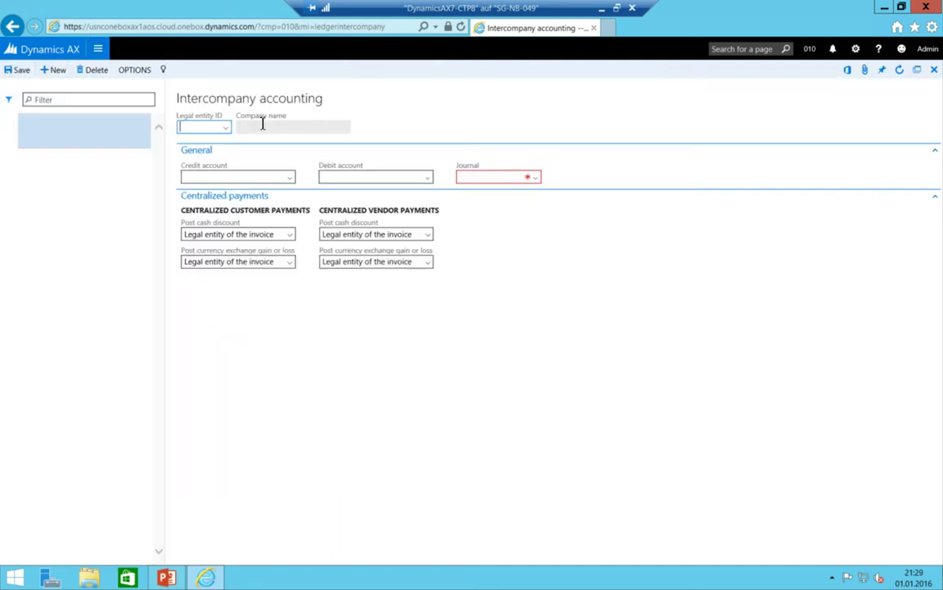
{"action": "type", "text": "020"}
{"action": "key", "text": "Tab"}
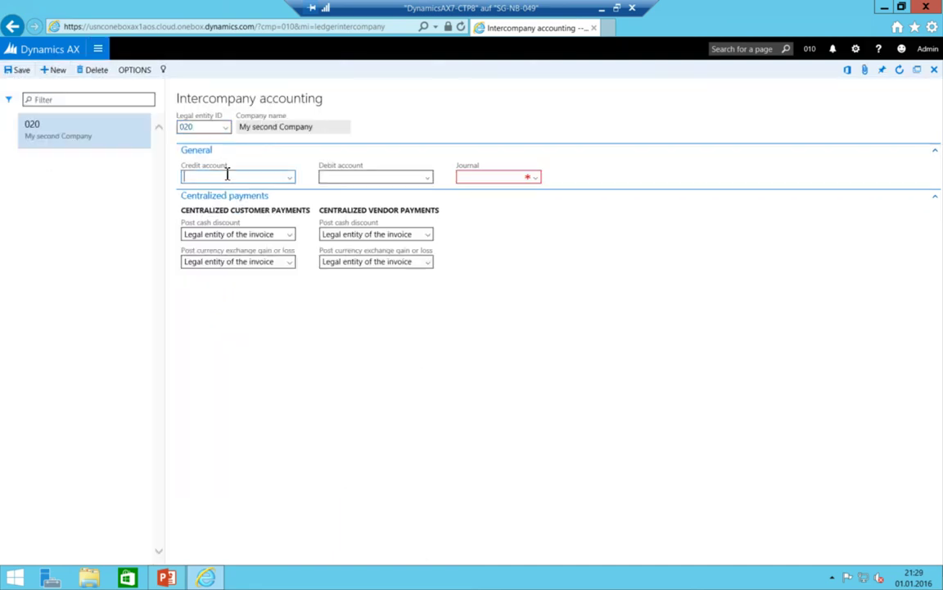
{"action": "type", "text": "24020"}
{"action": "key", "text": "Tab"}
{"action": "type", "text": "14020"}
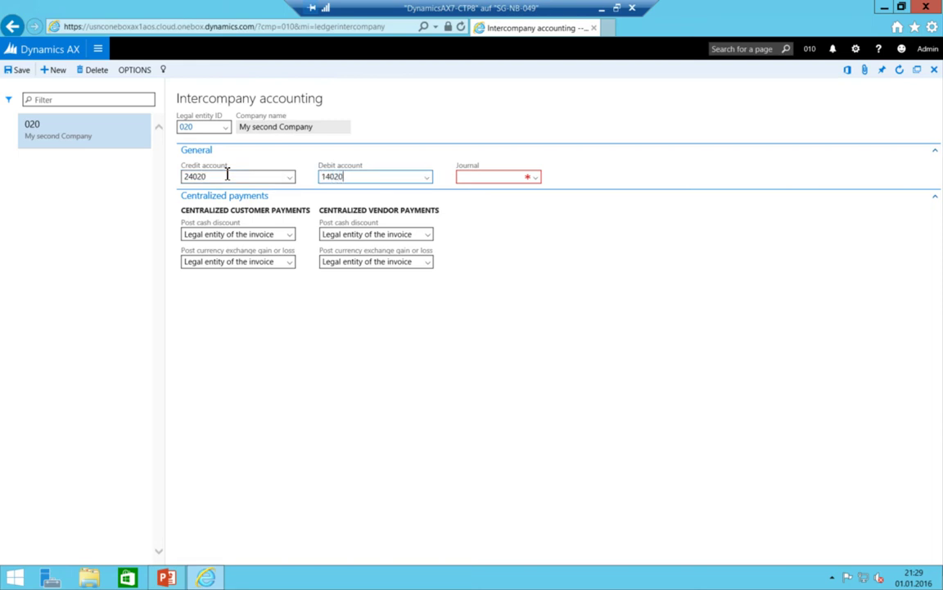
- Set the legal entity 020 record's journal to 020-ICJ and save it
{"action": "key", "text": "Tab"}
{"action": "type", "text": "020-ICJ"}
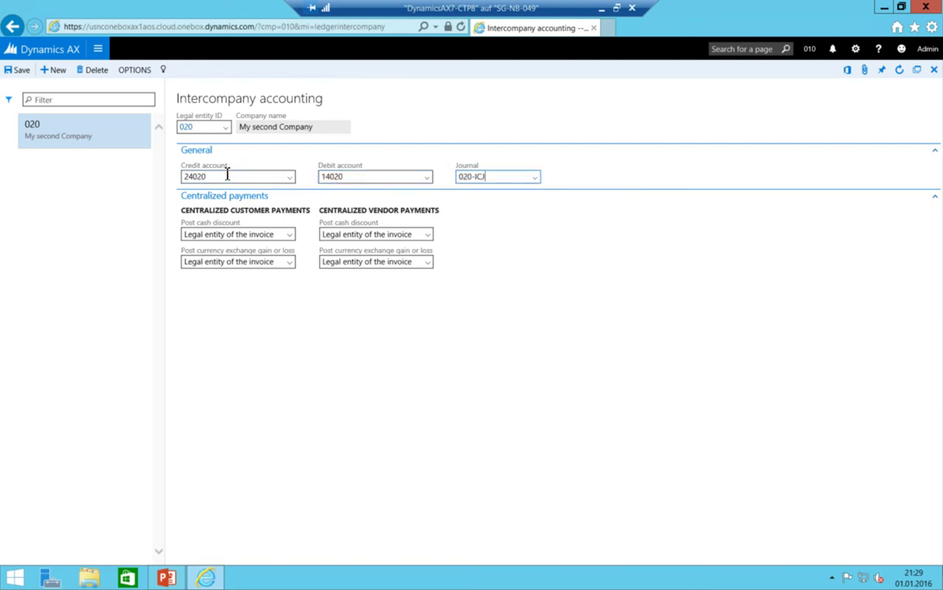
{"action": "key", "text": "shift+Tab"}
{"action": "left_click", "coordinate": [17, 71]}
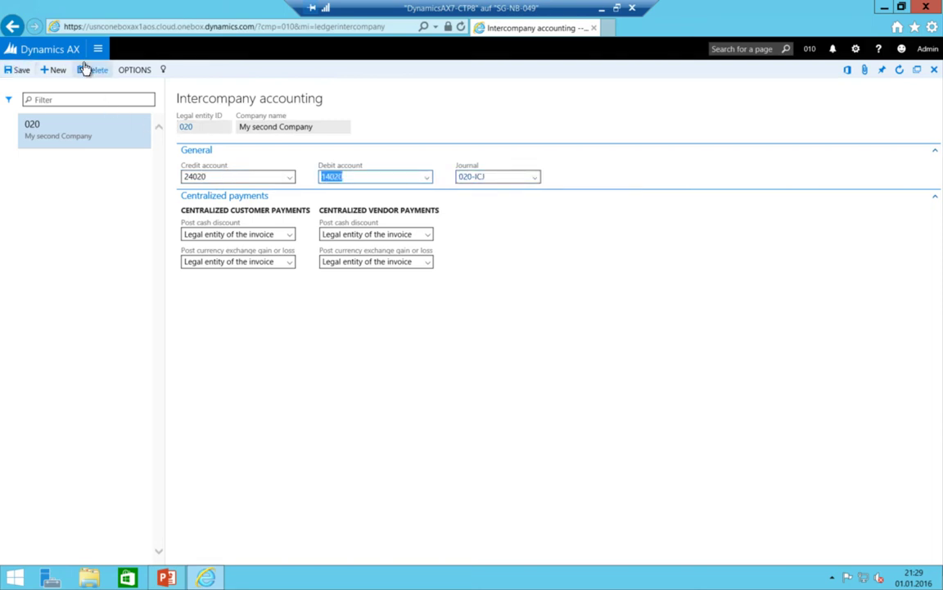
- Open the general journals under the general ledger's journal entries in company 010
{"action": "left_click", "coordinate": [98, 51]}
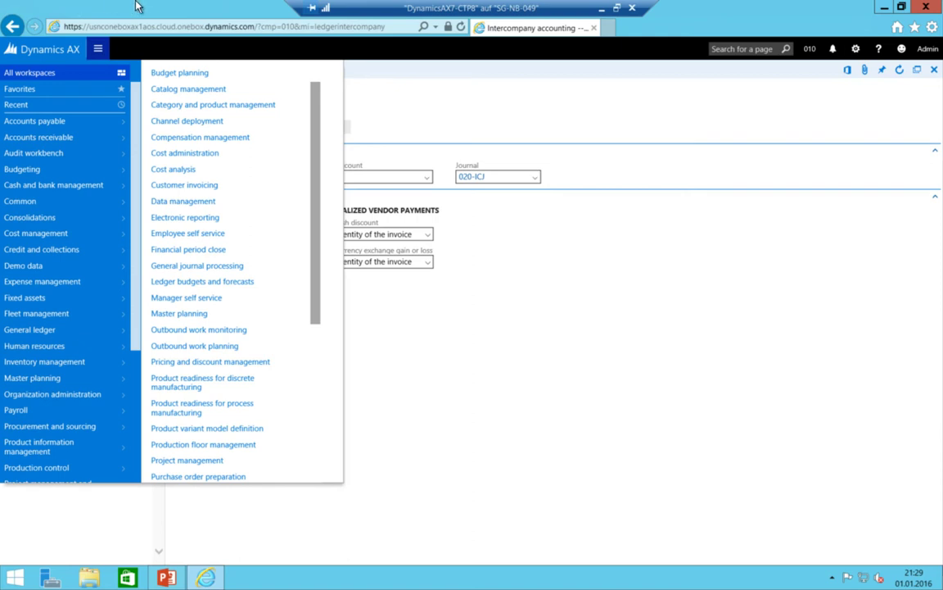
{"action": "left_click", "coordinate": [13, 331]}
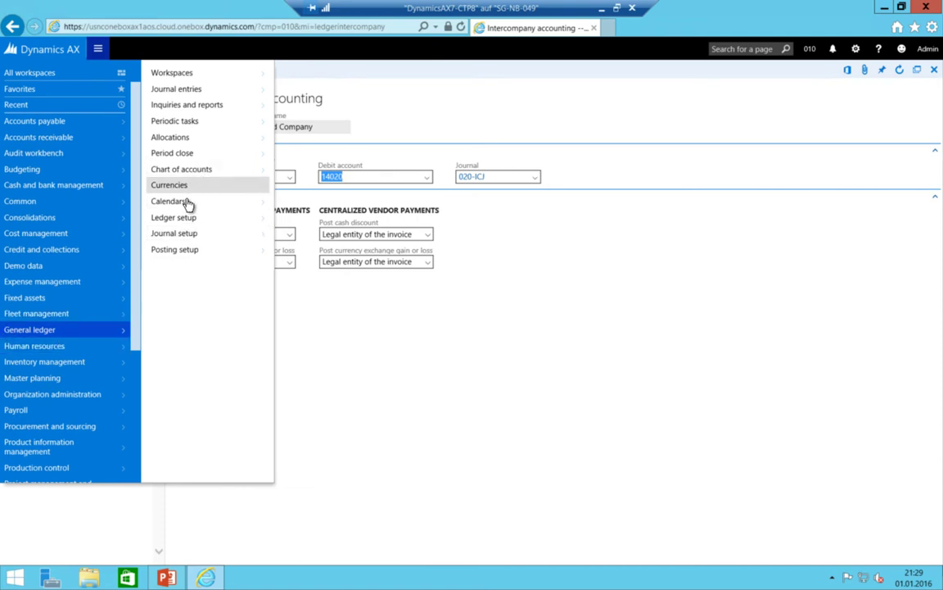
{"action": "left_click", "coordinate": [194, 88]}
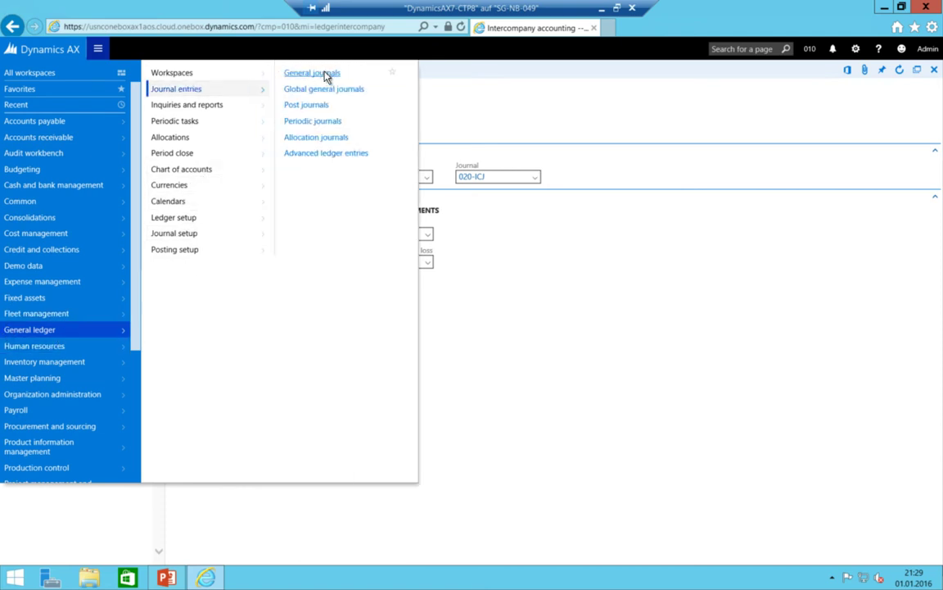
{"action": "left_click", "coordinate": [326, 76]}
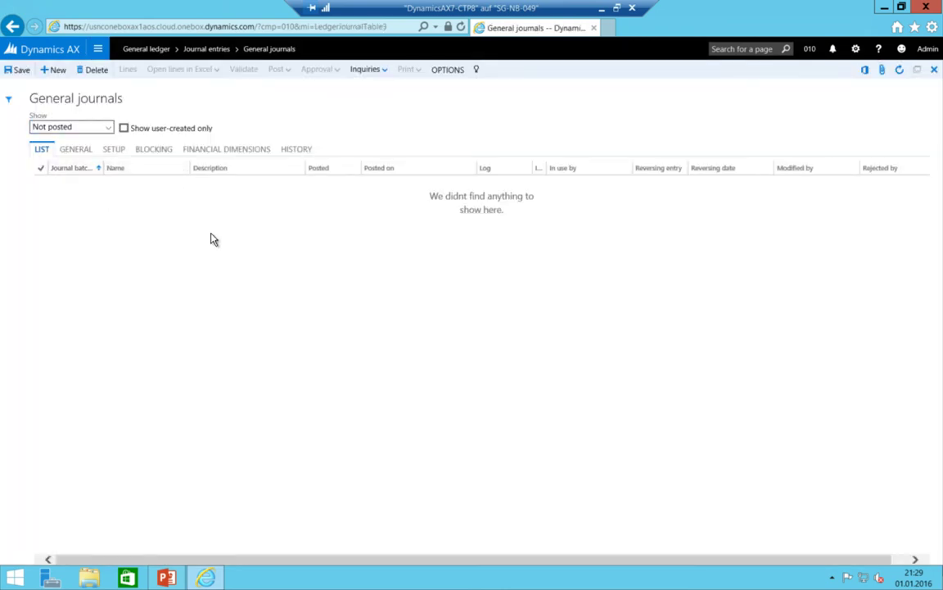
- Create a general journal with the name ICJ and the description "My first Intercompany General Ledger Posting"
{"action": "key", "text": "alt+n"}
{"action": "key", "text": "alt+Down"}
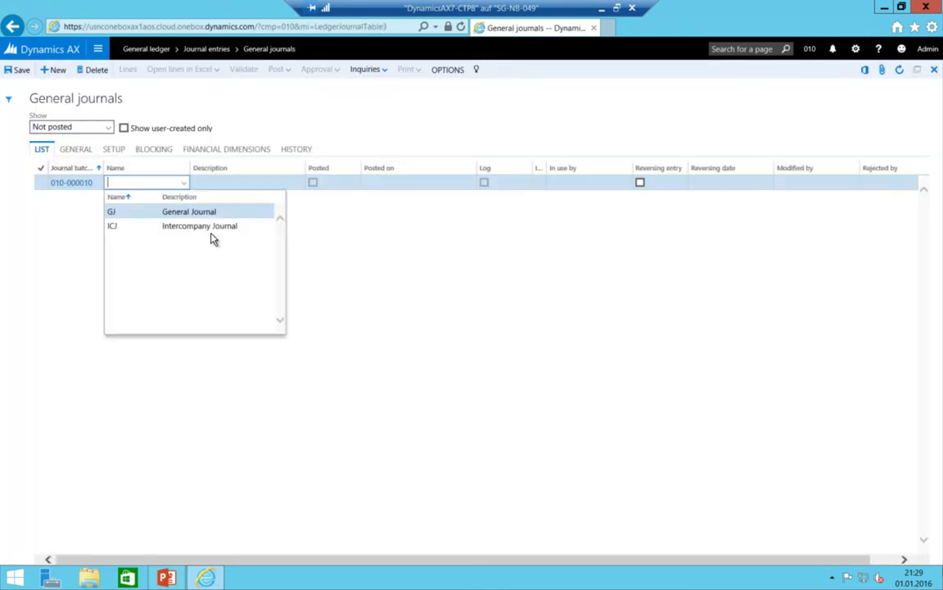
{"action": "key", "text": "Down"}
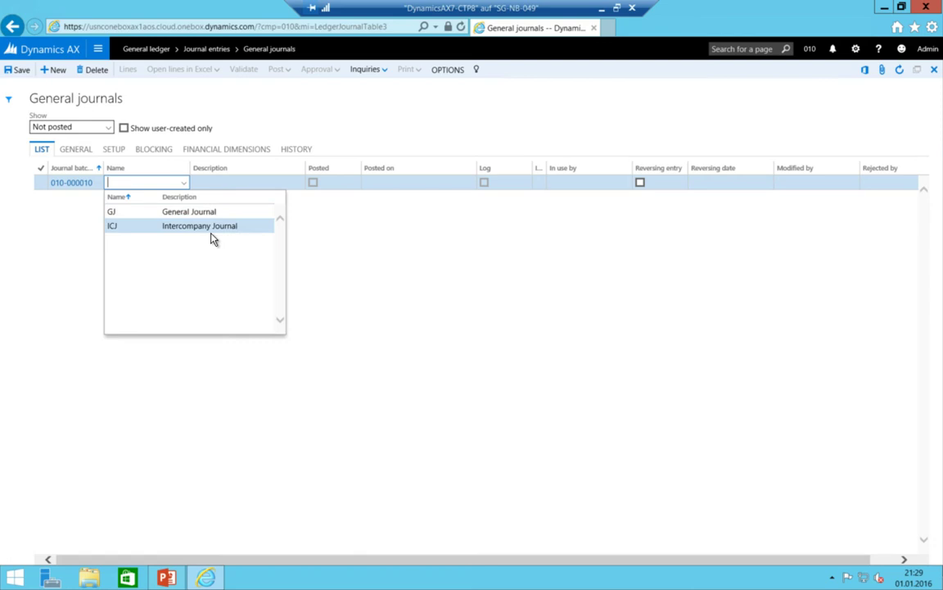
{"action": "key", "text": "Return"}
{"action": "key", "text": "Tab"}
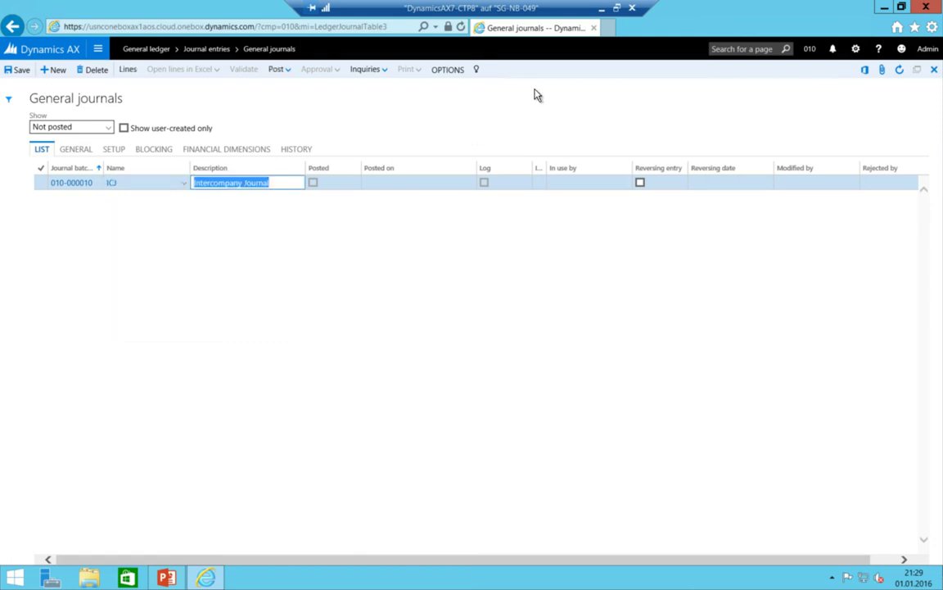
{"action": "type", "text": "My first"}
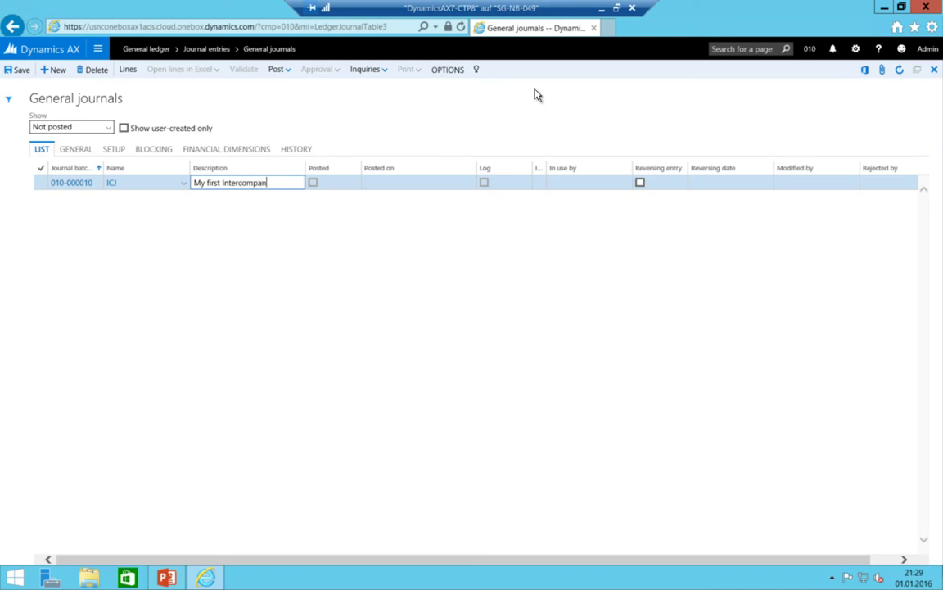
{"action": "type", "text": " Intercompany General Ledger"}
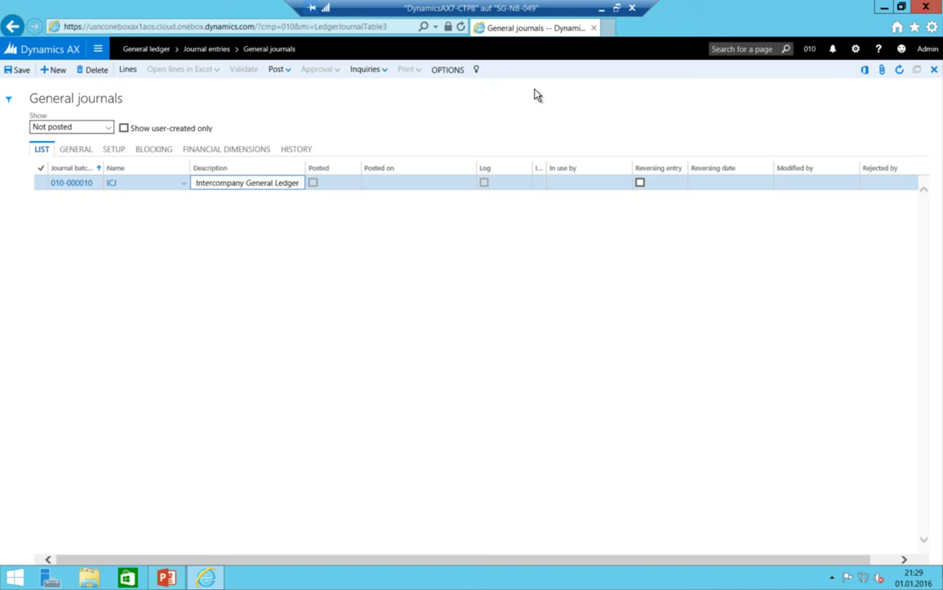
{"action": "type", "text": " Posting"}
{"action": "key", "text": "Tab"}
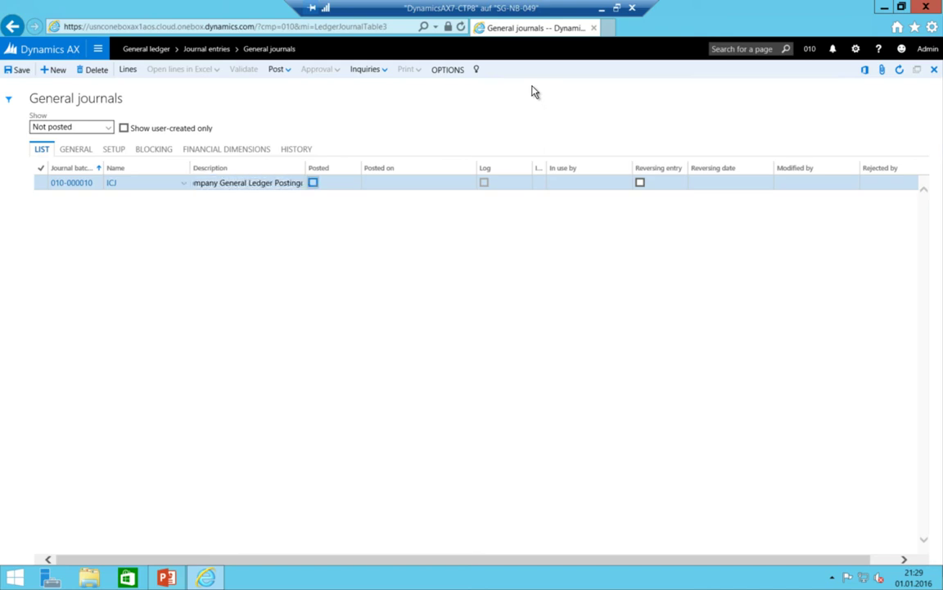
- Open the new journal's lines and choose main account 10000 (Cash EUR) as the first line's account
{"action": "left_click", "coordinate": [125, 70]}
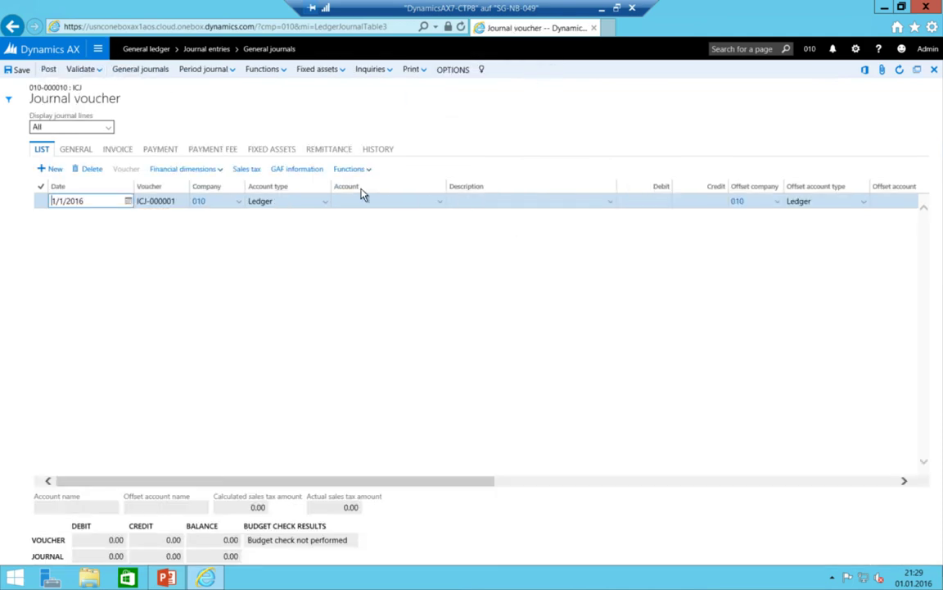
{"action": "key", "text": "Tab"}
{"action": "key", "text": "Tab"}
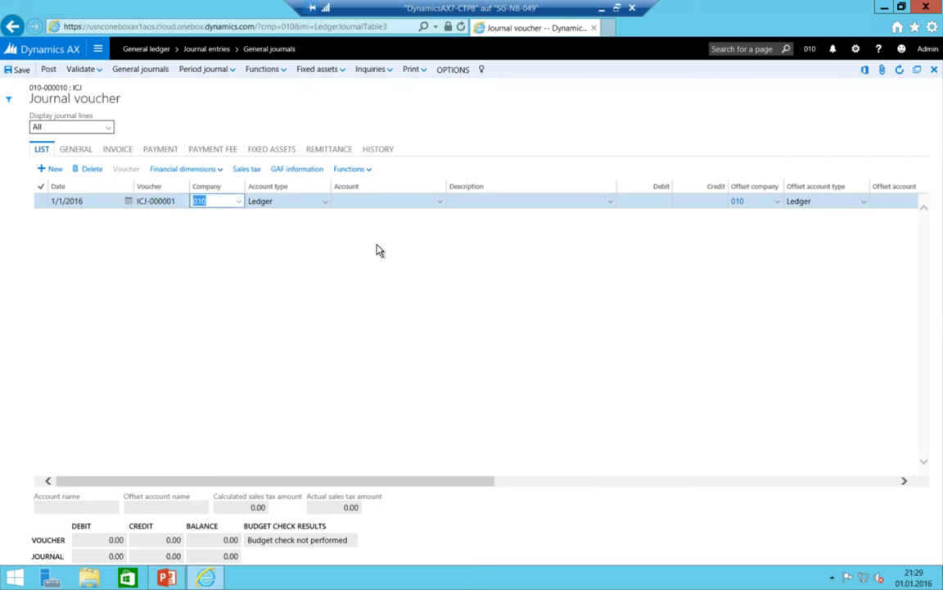
{"action": "key", "text": "Tab"}
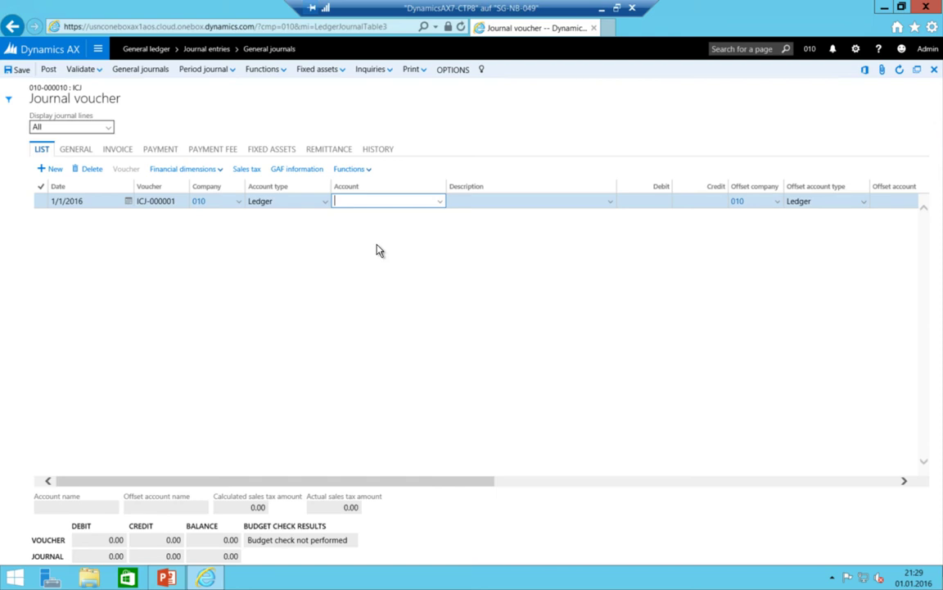
{"action": "key", "text": "alt+Down"}
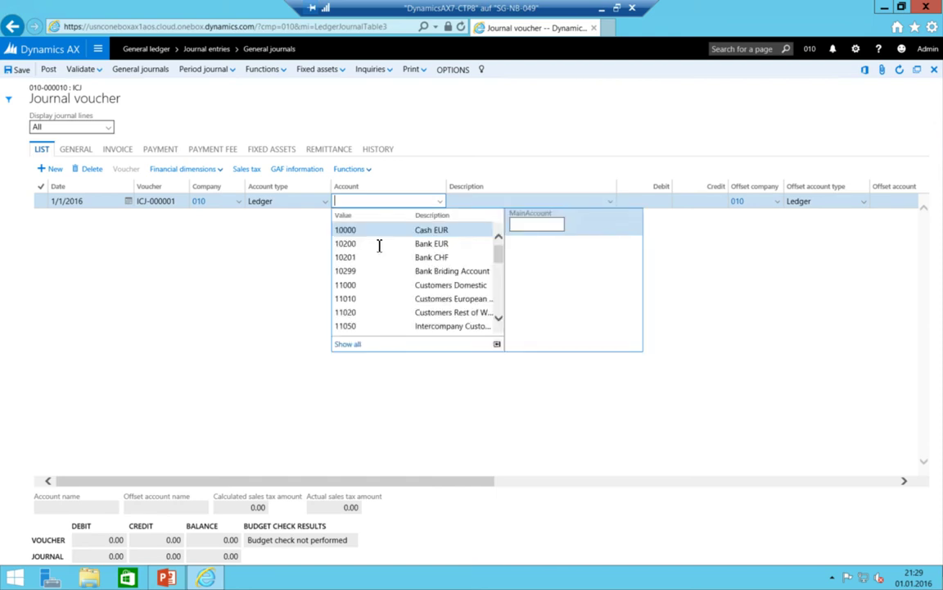
{"action": "key", "text": "Return"}
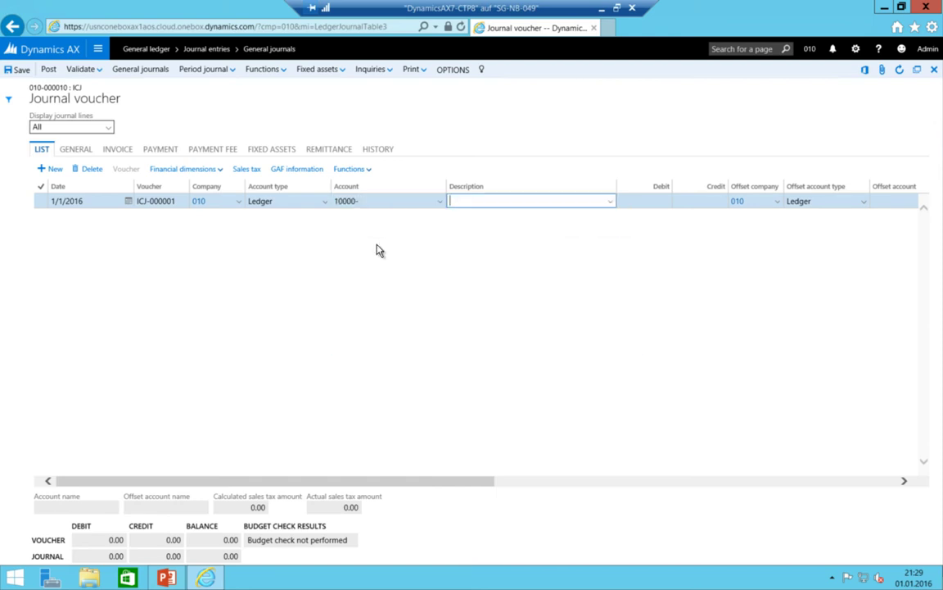
- Describe the voucher line as "Transferring Cash from Germany to France" and narrow the Account column
{"action": "key", "text": "Tab"}
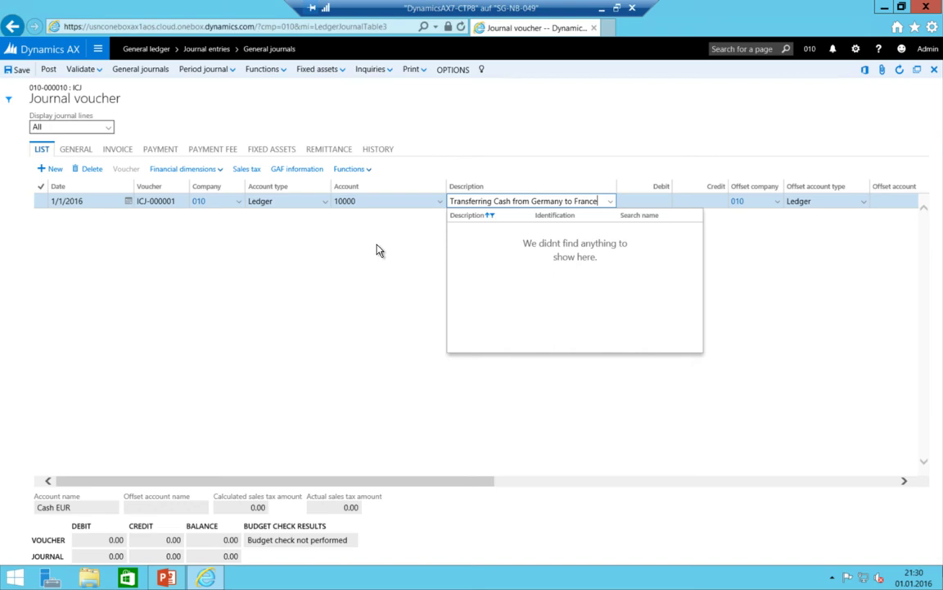
{"action": "left_click_drag", "start_coordinate": [445, 185], "coordinate": [396, 185]}
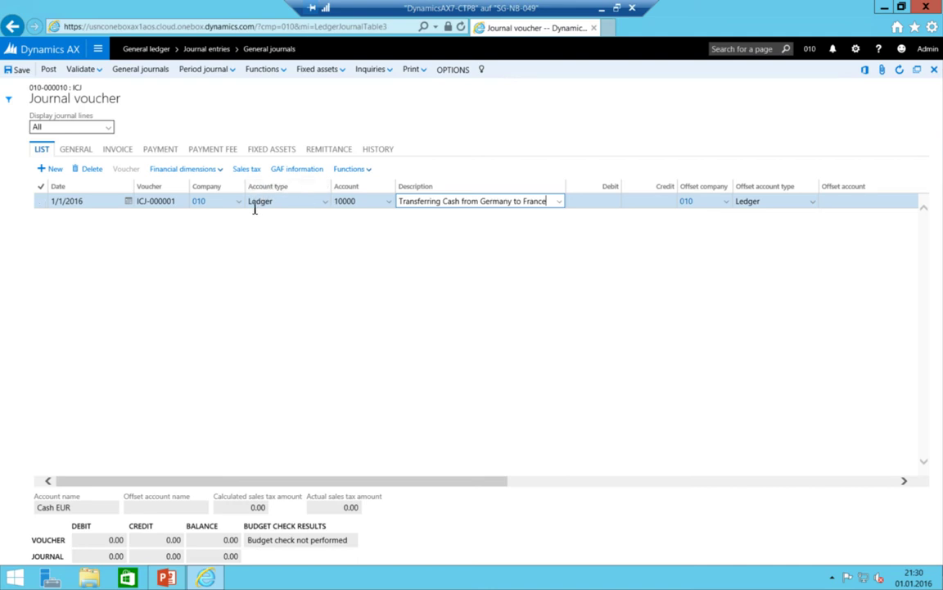
- Keep Ledger as the voucher line's account type and enter a credit of 100
{"action": "left_click", "coordinate": [326, 202]}
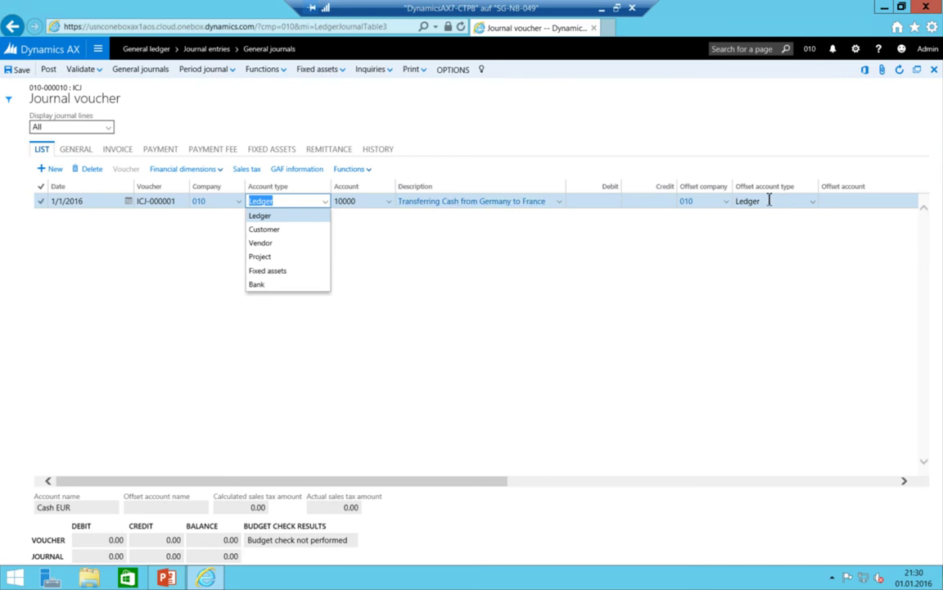
{"action": "left_click", "coordinate": [353, 197]}
{"action": "key", "text": "Tab"}
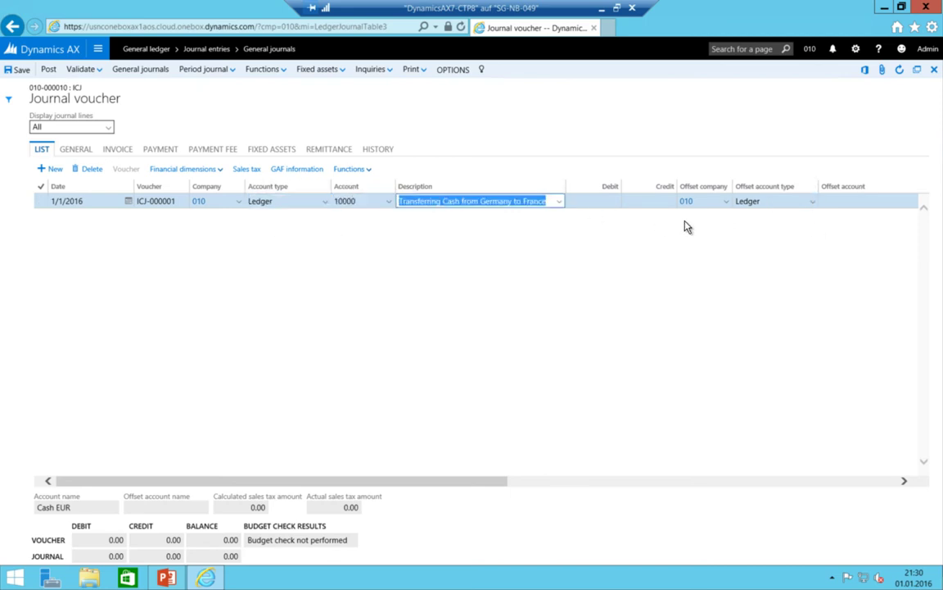
{"action": "key", "text": "Tab"}
{"action": "key", "text": "Tab"}
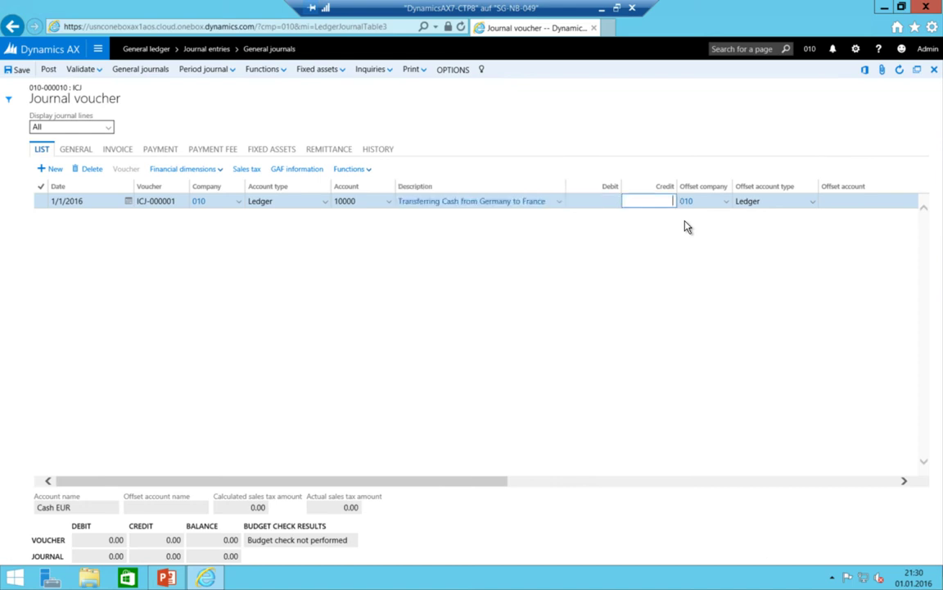
{"action": "type", "text": "100"}
{"action": "key", "text": "Tab"}
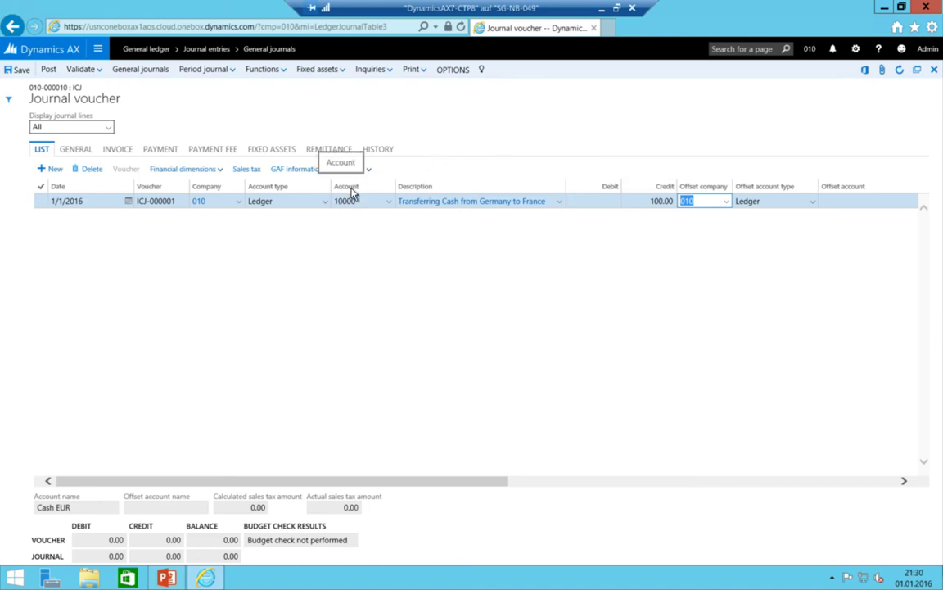
- Set the line's offset company to 020 and its offset account to 10000 (Cash EUR)
{"action": "left_click", "coordinate": [727, 203]}
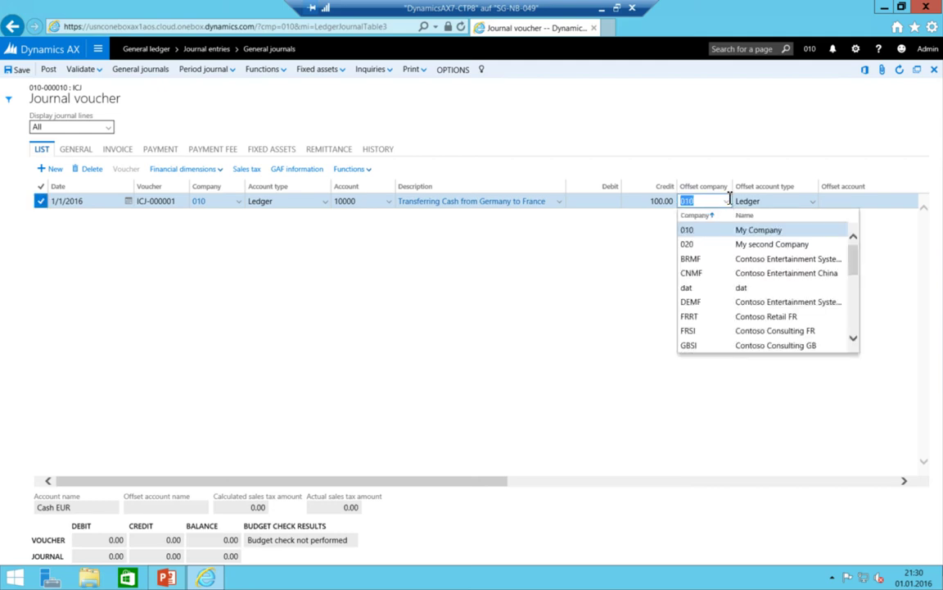
{"action": "left_click", "coordinate": [695, 244]}
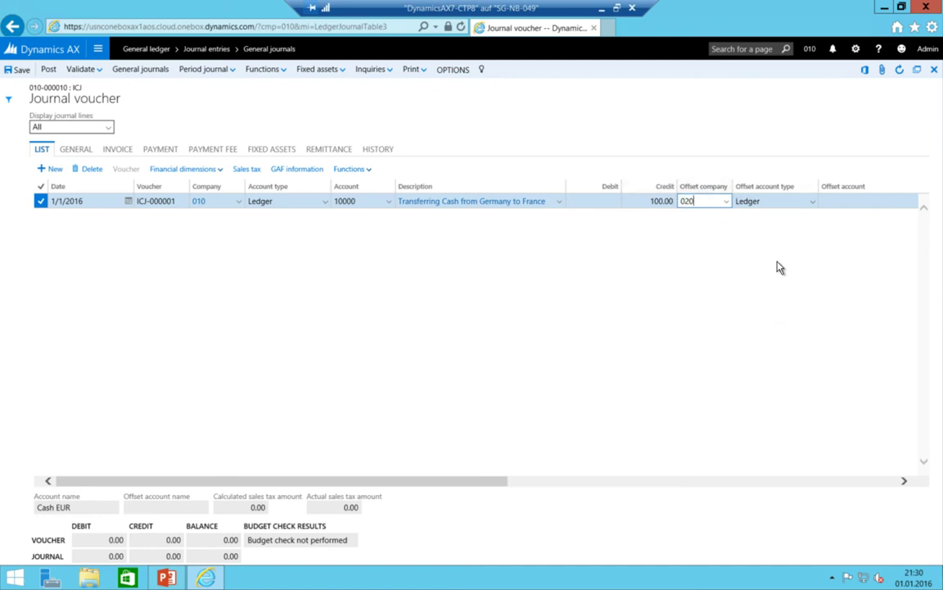
{"action": "key", "text": "Tab"}
{"action": "key", "text": "Tab"}
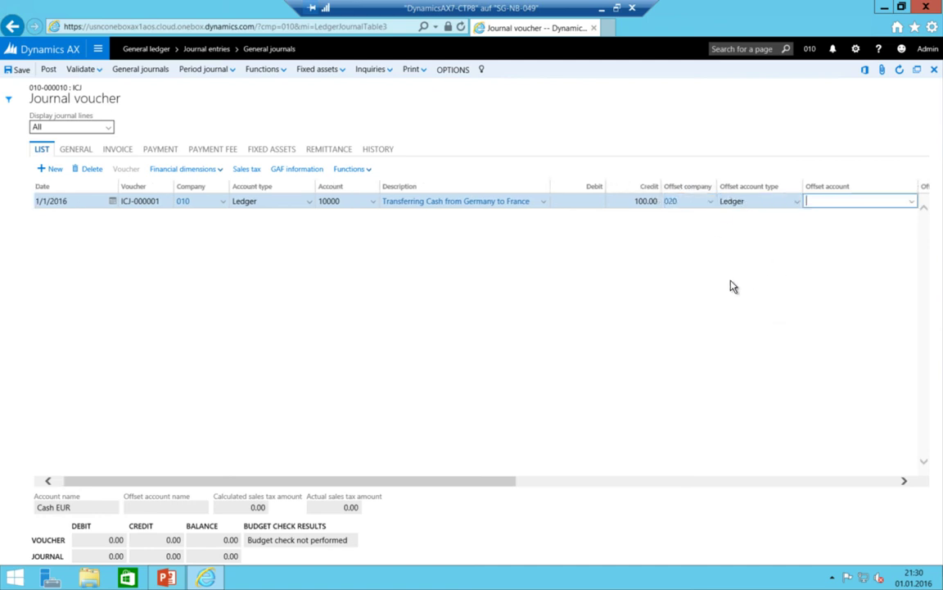
{"action": "key", "text": "alt+Down"}
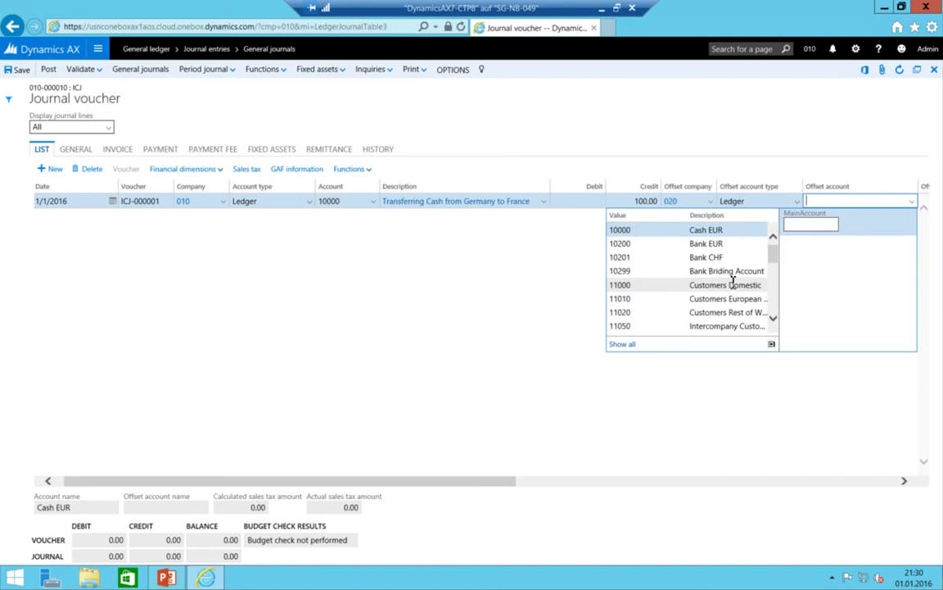
{"action": "left_click", "coordinate": [640, 231]}
{"action": "key", "text": "shift+Tab"}
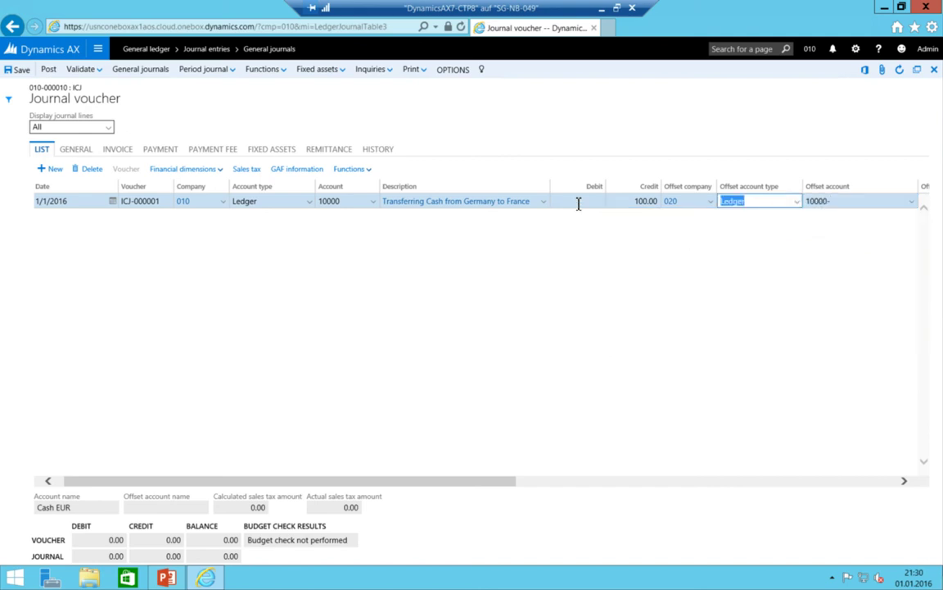
- Look over the completed voucher line and post the intercompany journal
{"action": "left_click_drag", "start_coordinate": [343, 486], "coordinate": [258, 490]}
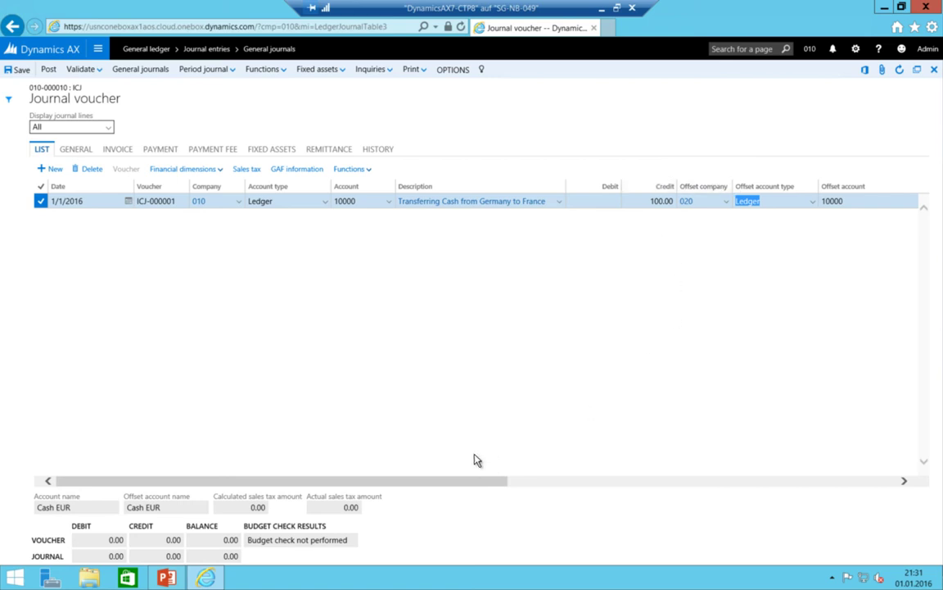
{"action": "left_click_drag", "start_coordinate": [445, 485], "coordinate": [348, 467]}
{"action": "left_click", "coordinate": [48, 70]}
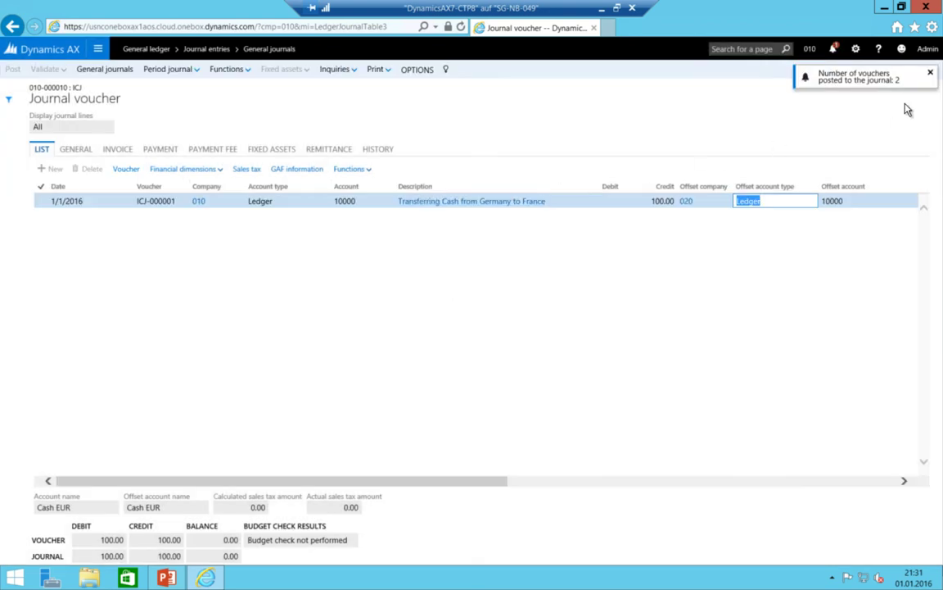
- Open the message list, read the posting message and clear all messages
{"action": "left_click", "coordinate": [823, 82]}
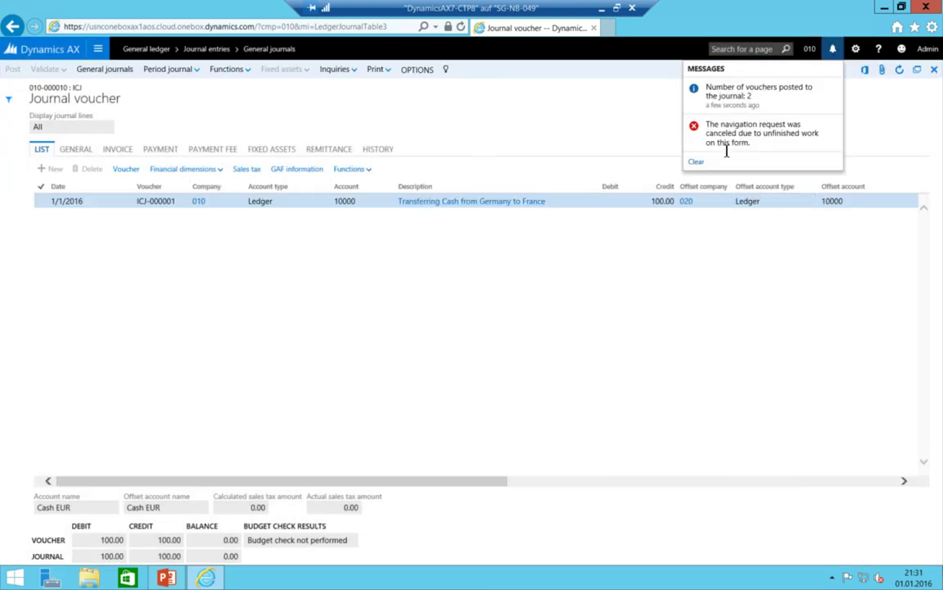
{"action": "left_click_drag", "start_coordinate": [760, 106], "coordinate": [701, 88]}
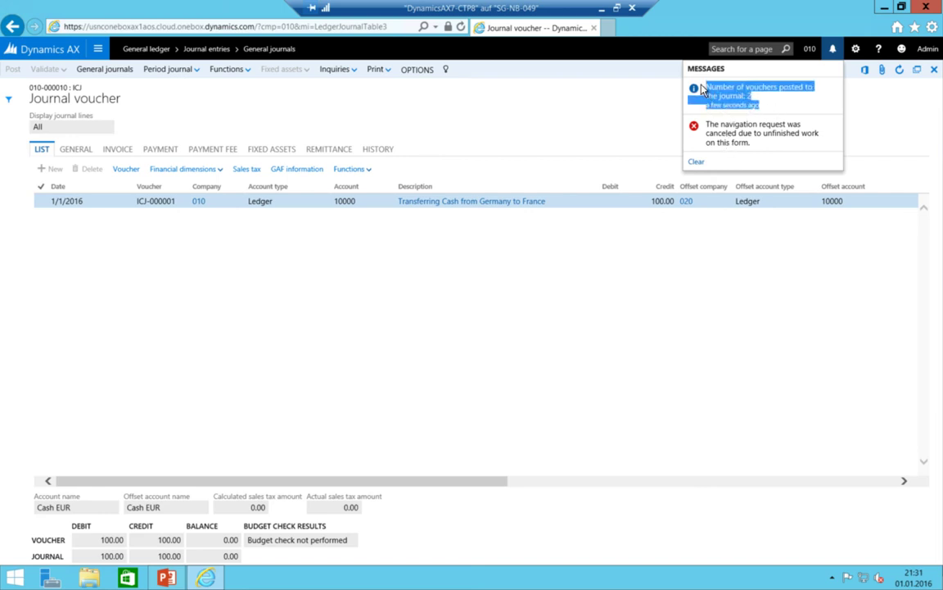
{"action": "left_click", "coordinate": [752, 95]}
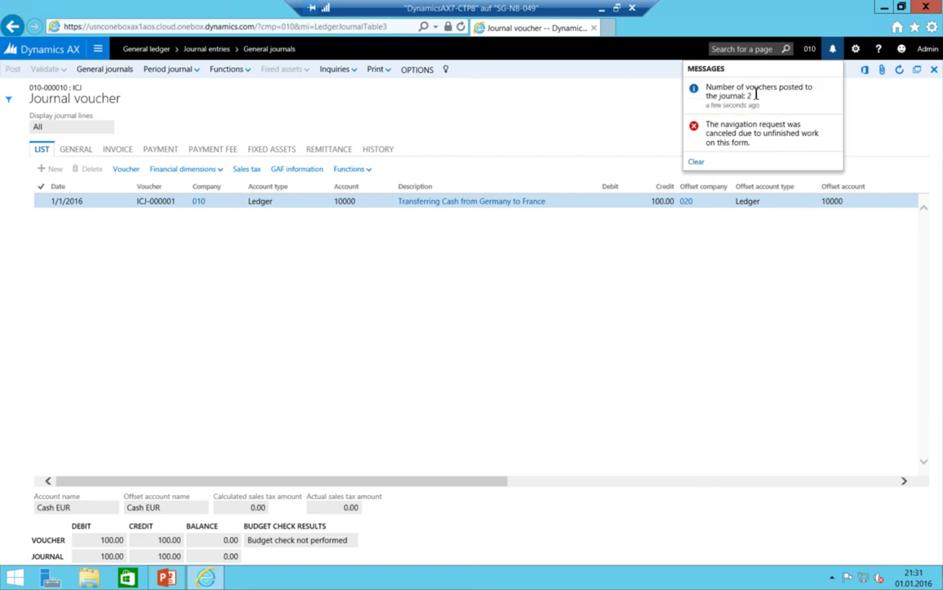
{"action": "left_click", "coordinate": [695, 161]}
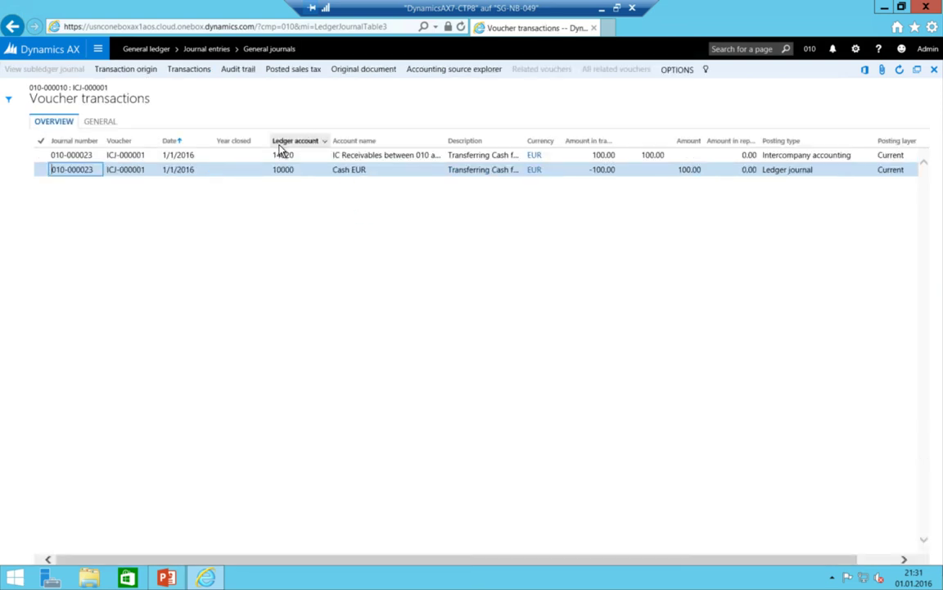
- Examine the accounts, amounts and posting types in company 010's voucher transactions, widening the Account name column to read the full names
{"action": "left_click", "coordinate": [373, 170]}
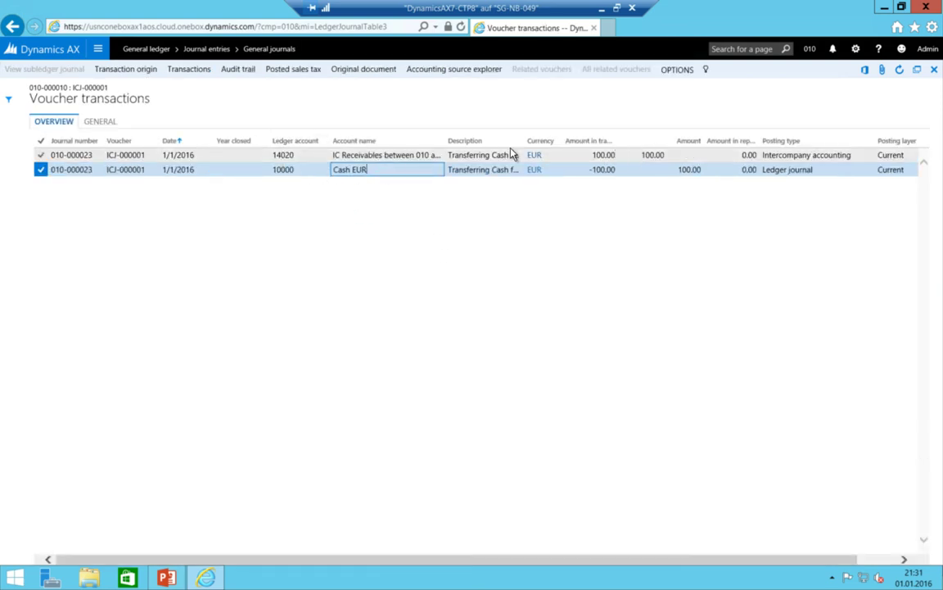
{"action": "left_click_drag", "start_coordinate": [444, 140], "coordinate": [484, 140]}
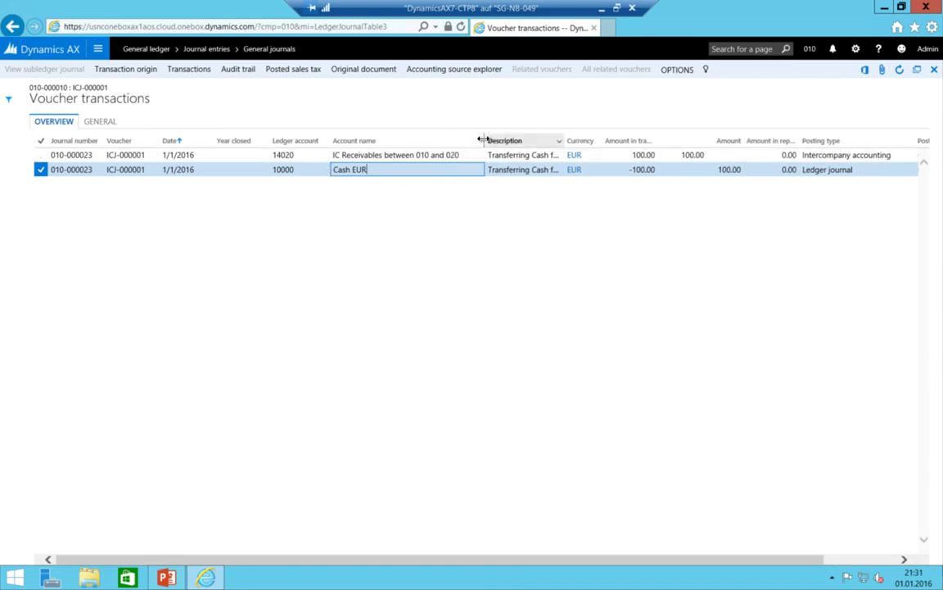
{"action": "left_click", "coordinate": [449, 155]}
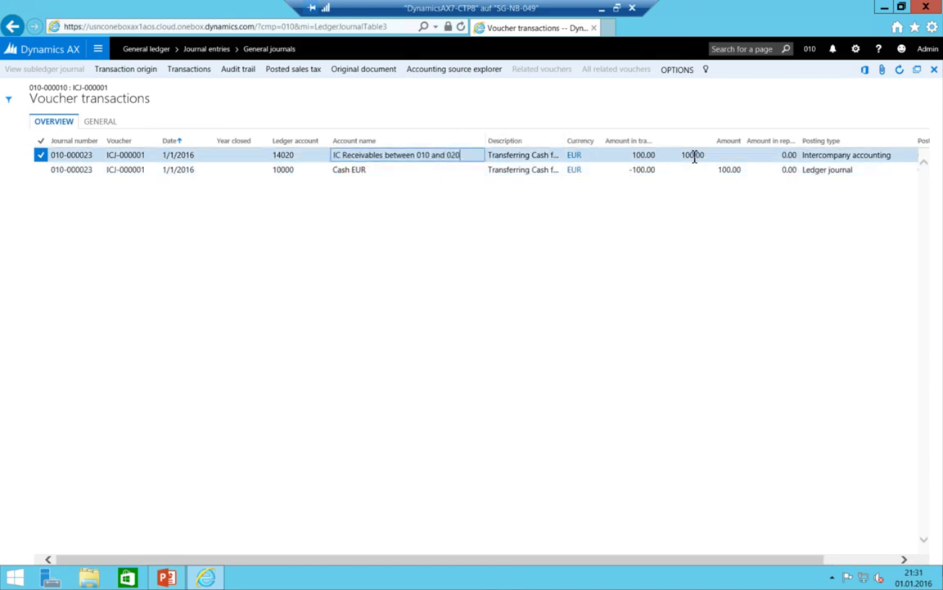
{"action": "left_click", "coordinate": [690, 169]}
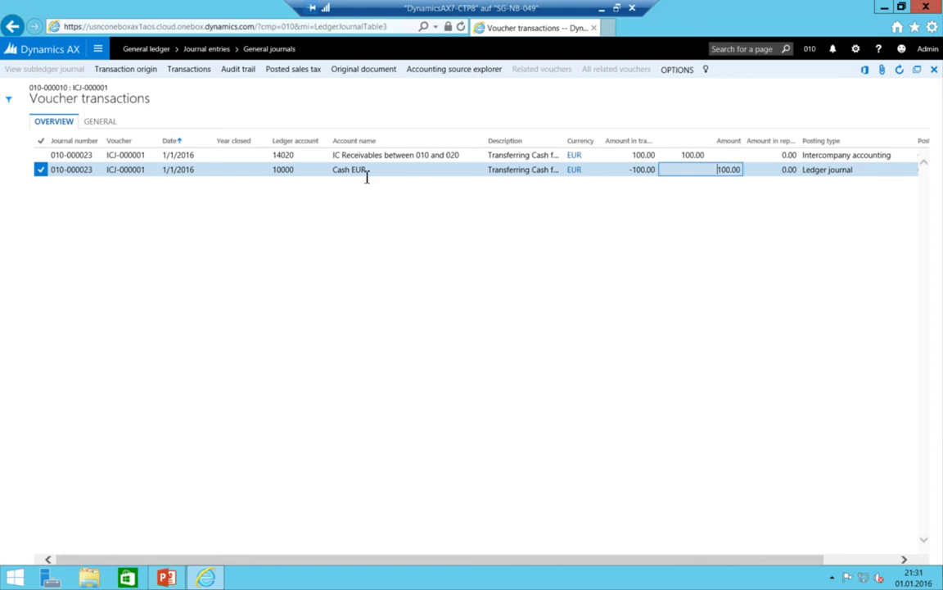
{"action": "double_click", "coordinate": [736, 170]}
{"action": "left_click", "coordinate": [846, 156]}
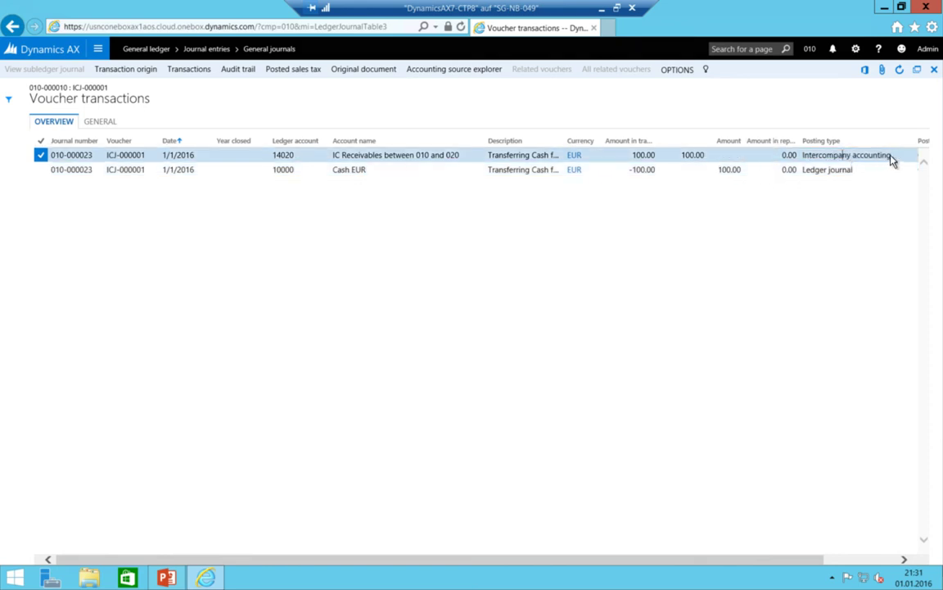
{"action": "double_click", "coordinate": [892, 161]}
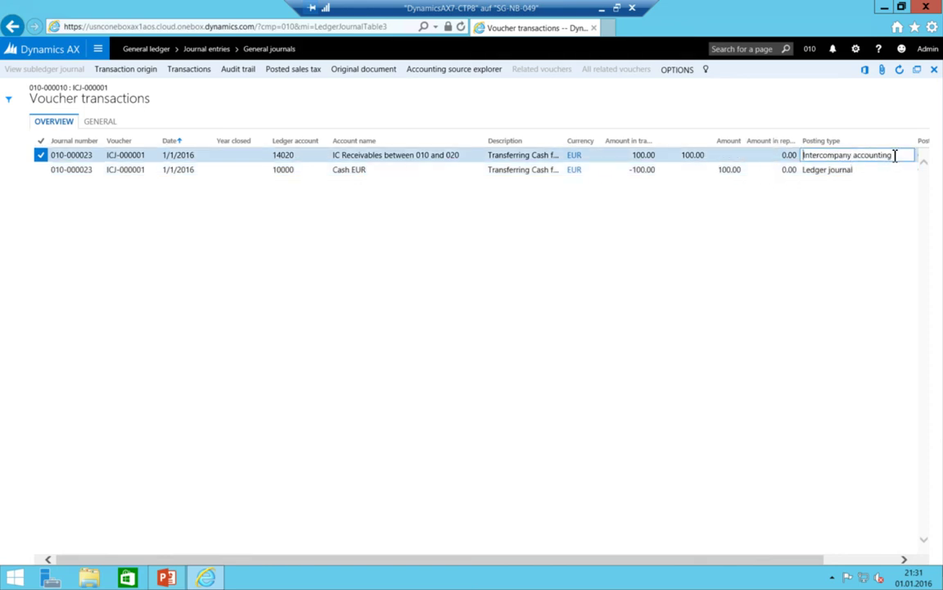
{"action": "left_click", "coordinate": [509, 157]}
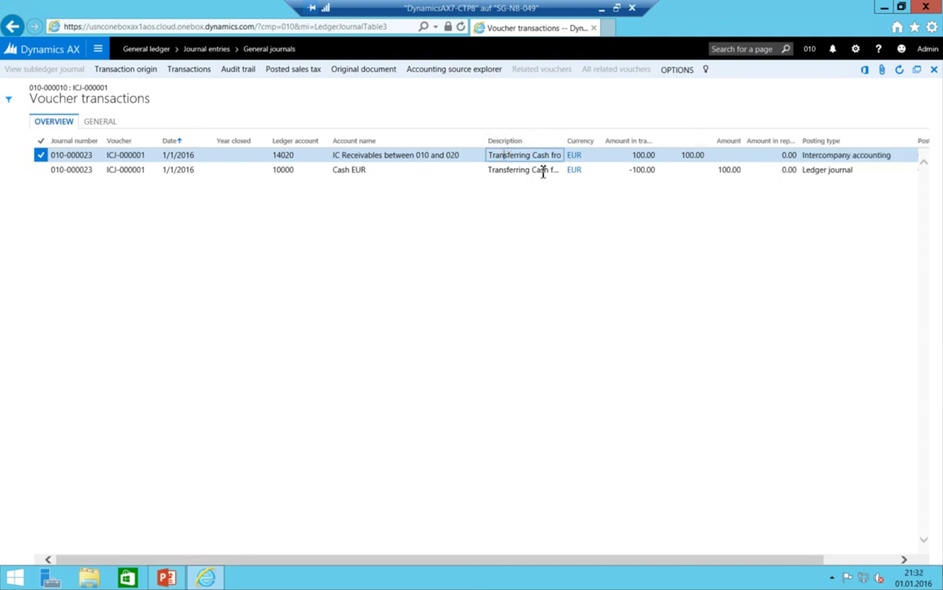
- Switch to company 020 and filter its general journals to show only the posted ones
{"action": "left_click", "coordinate": [809, 48]}
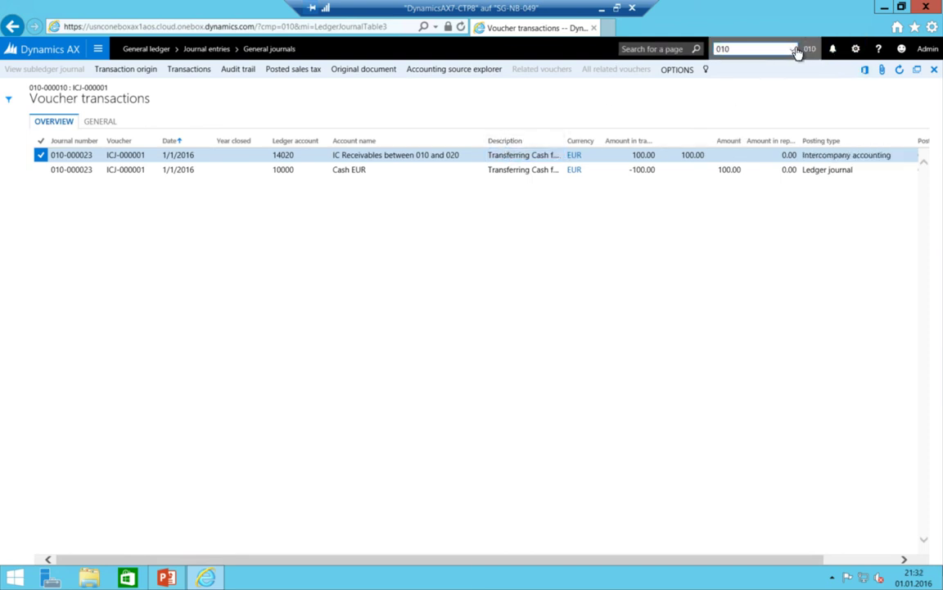
{"action": "left_click", "coordinate": [792, 49]}
{"action": "left_click", "coordinate": [729, 78]}
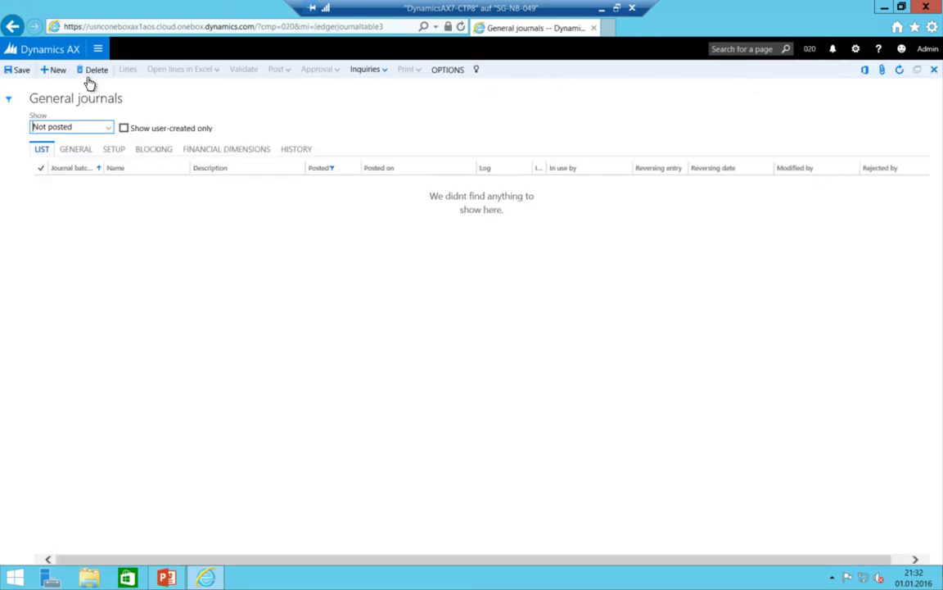
{"action": "left_click", "coordinate": [107, 128]}
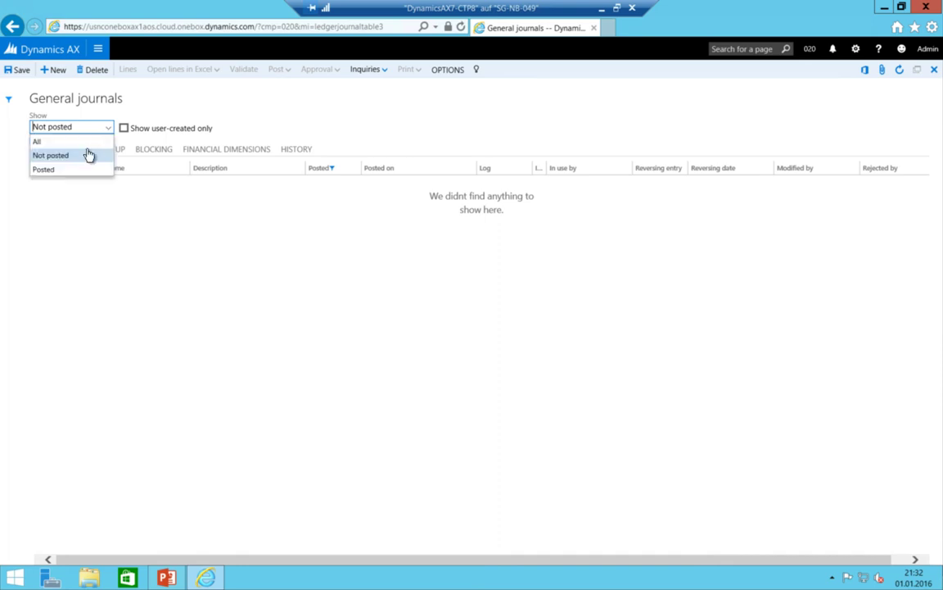
{"action": "left_click", "coordinate": [77, 170]}
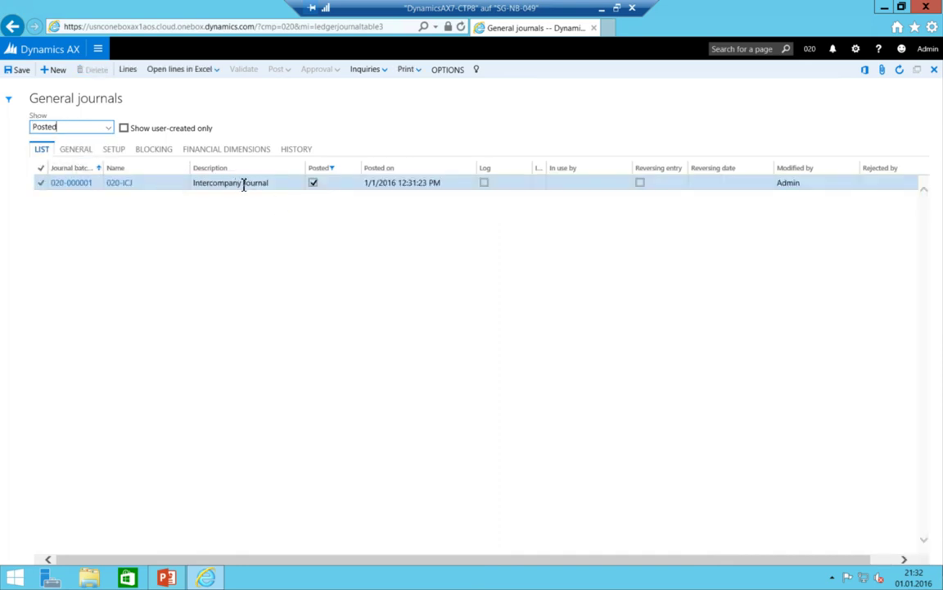
- Open the lines of company 020's posted intercompany journal and display the voucher transactions for account 10000
{"action": "left_click", "coordinate": [127, 70]}
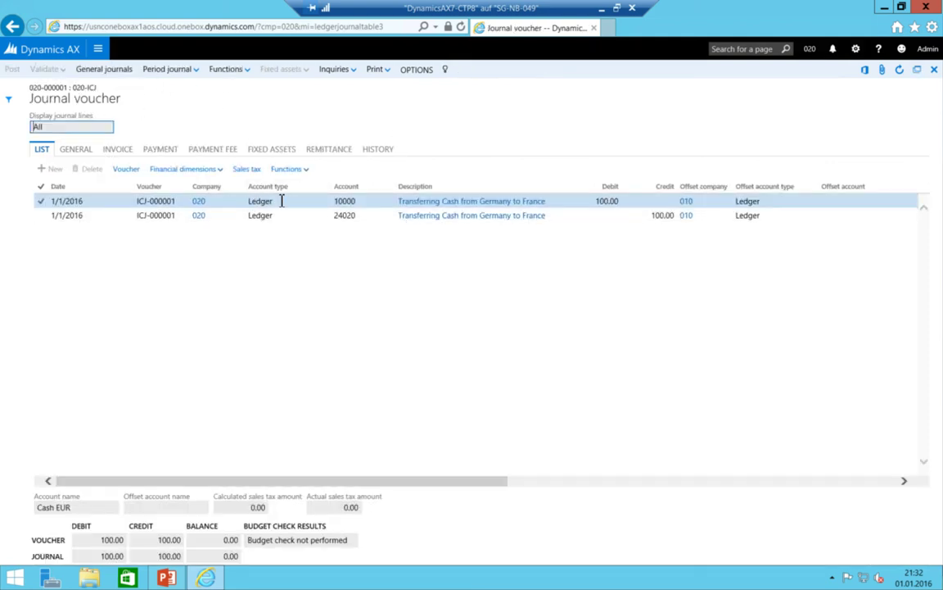
{"action": "left_click", "coordinate": [349, 201]}
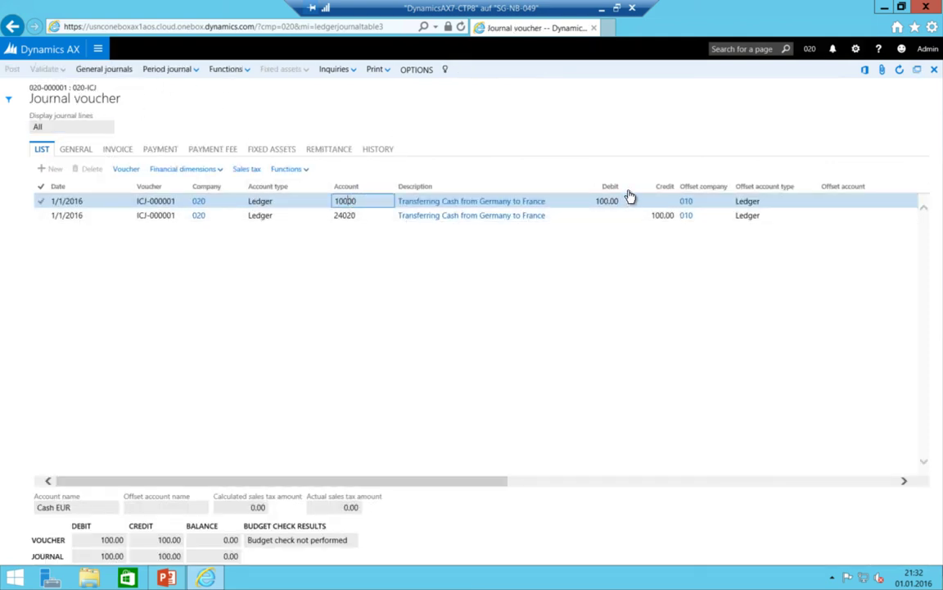
{"action": "left_click", "coordinate": [126, 169]}
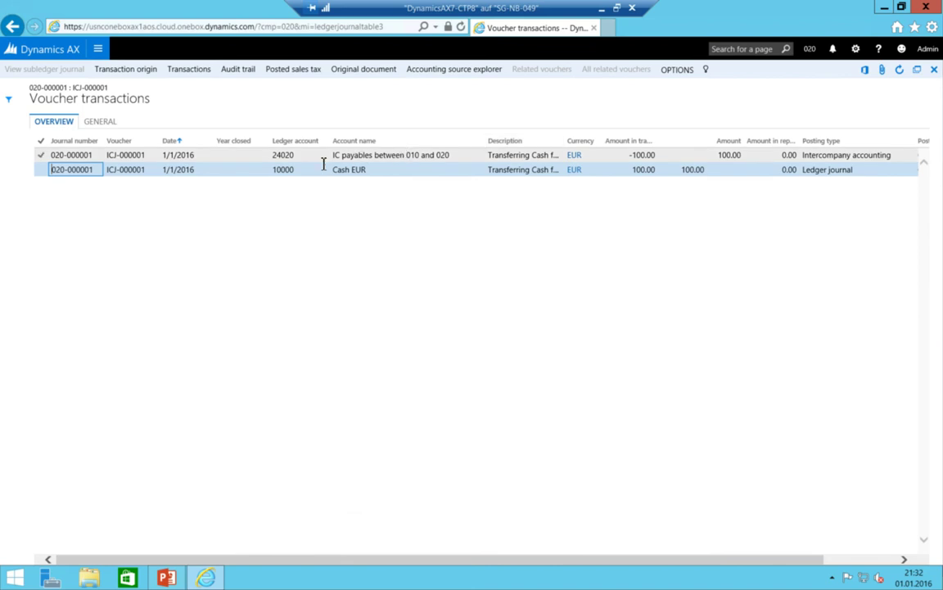
- Examine the cash and intercompany payables accounts and amounts in company 020's voucher transactions, and return to the home page
{"action": "left_click", "coordinate": [334, 157]}
{"action": "left_click", "coordinate": [706, 170]}
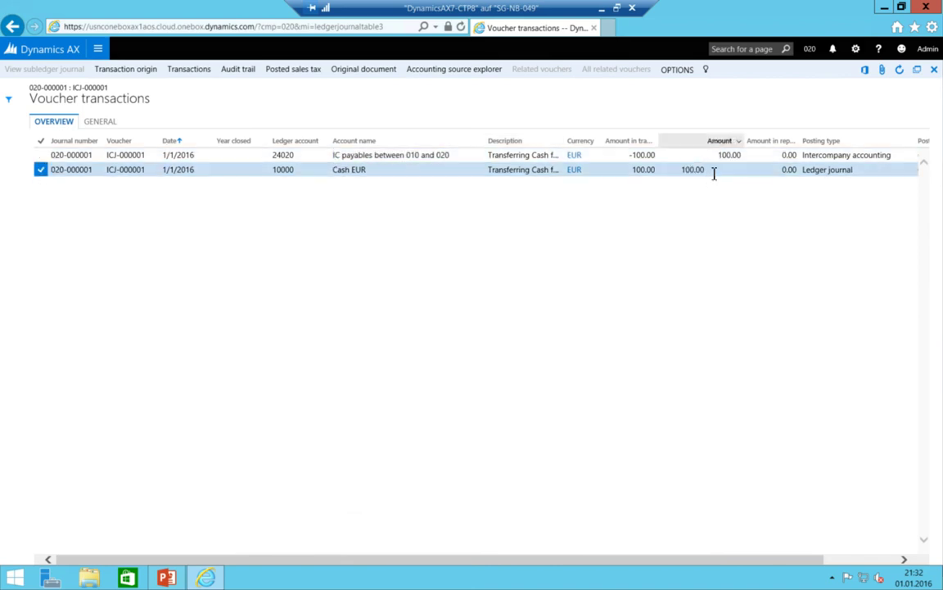
{"action": "left_click", "coordinate": [367, 170]}
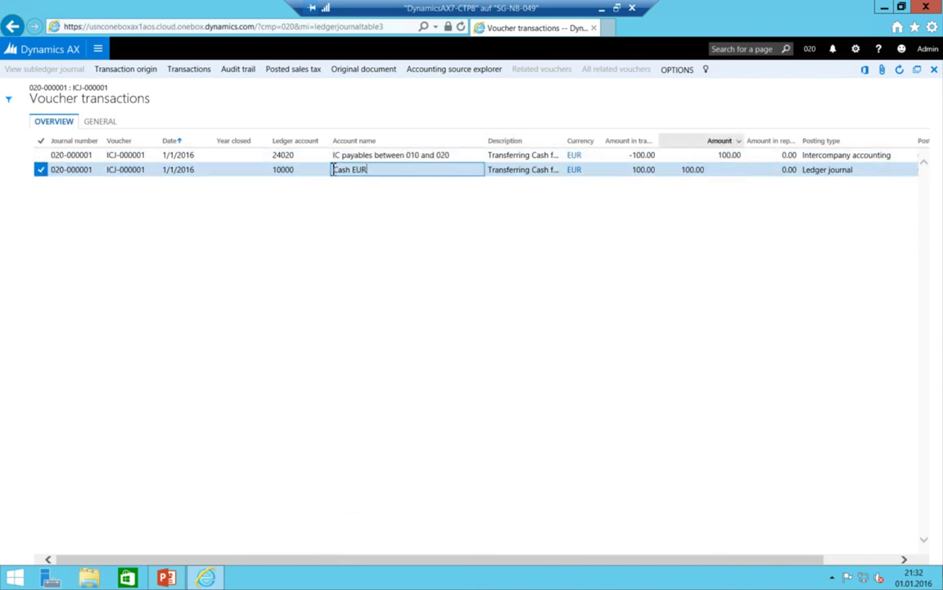
{"action": "left_click_drag", "start_coordinate": [332, 169], "coordinate": [512, 195]}
{"action": "left_click", "coordinate": [728, 156]}
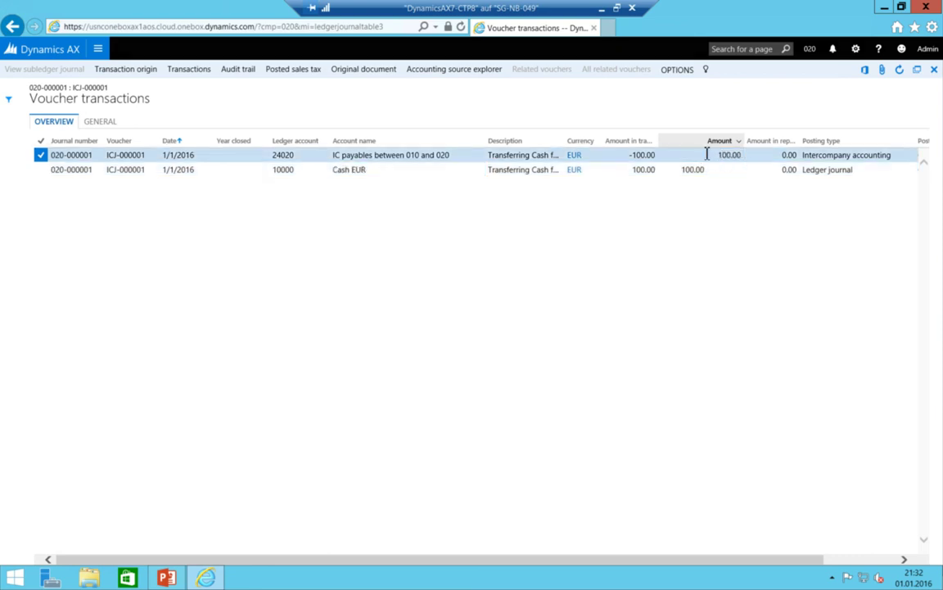
{"action": "left_click", "coordinate": [360, 156]}
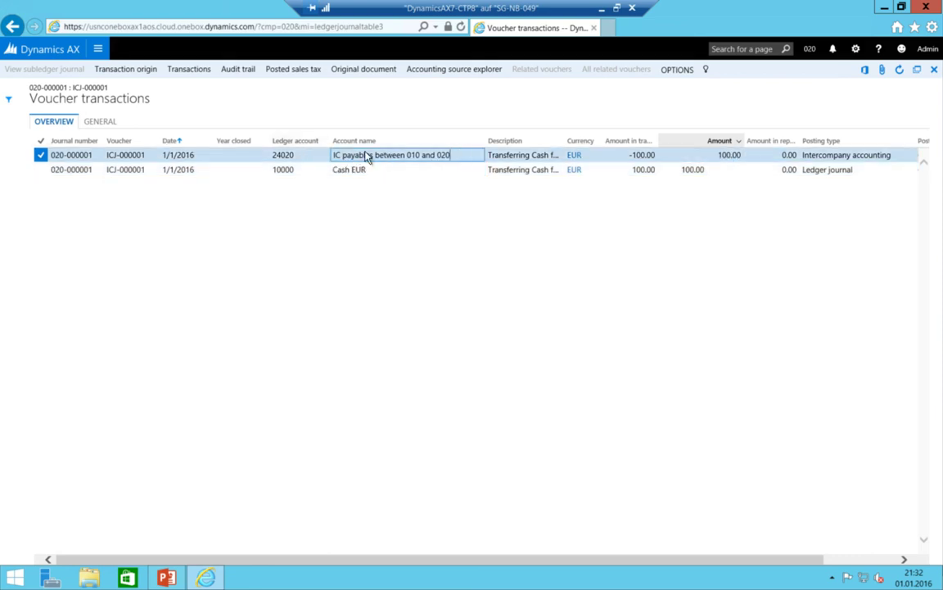
{"action": "left_click_drag", "start_coordinate": [368, 155], "coordinate": [438, 148]}
{"action": "left_click", "coordinate": [416, 170]}
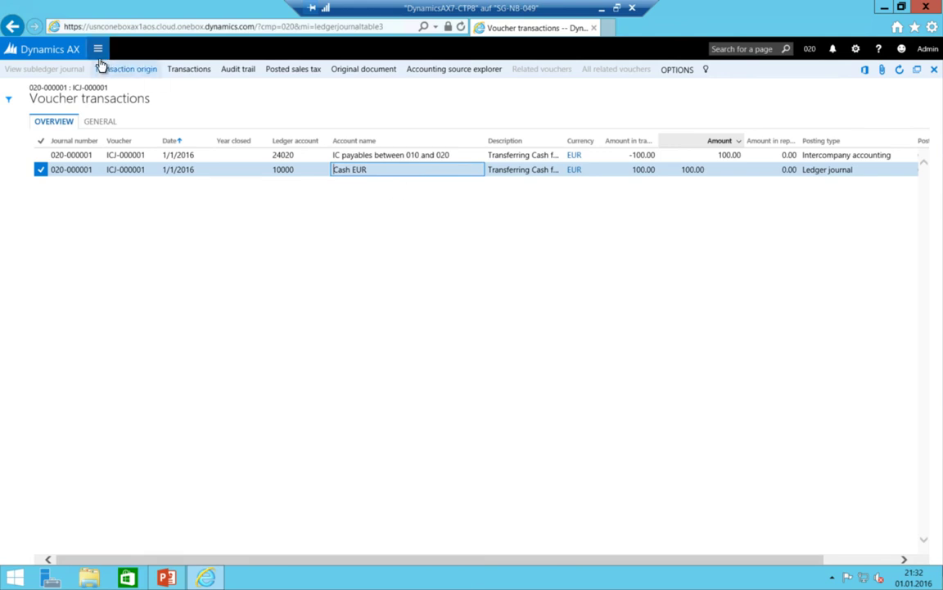
{"action": "left_click", "coordinate": [59, 48]}
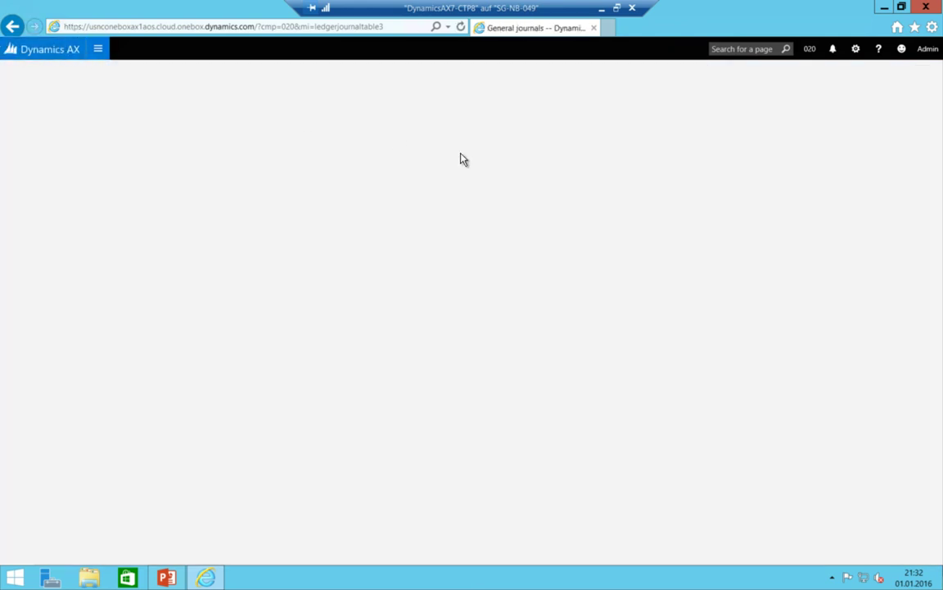